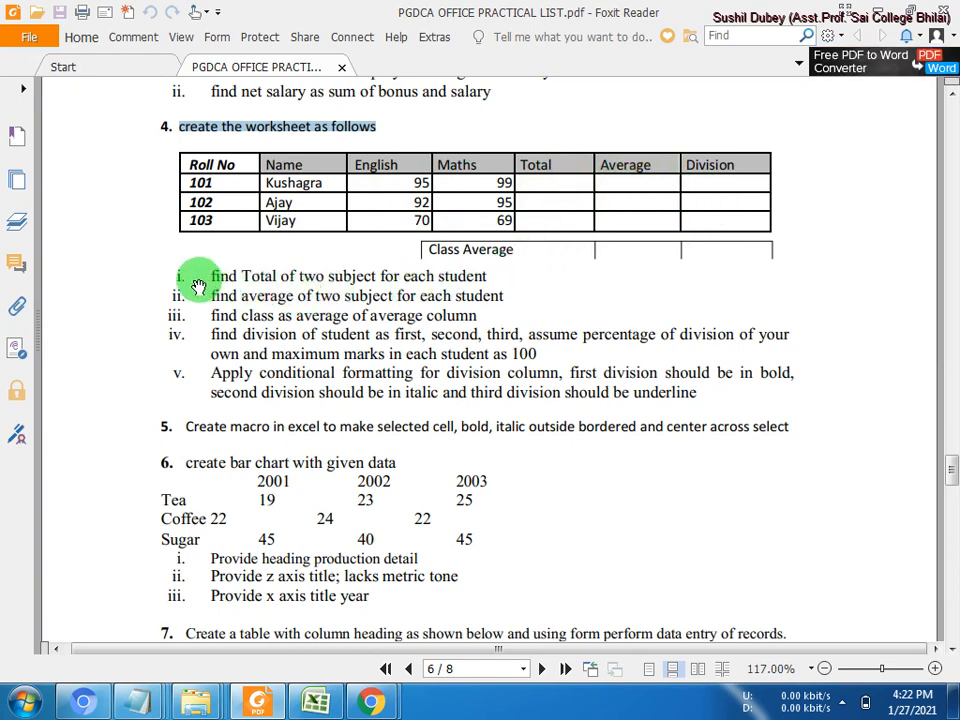
- Read question 4's tasks on totals, averages, class average, divisions and conditional formatting in the practical list PDF
left_click_drag(244, 274, 376, 278)
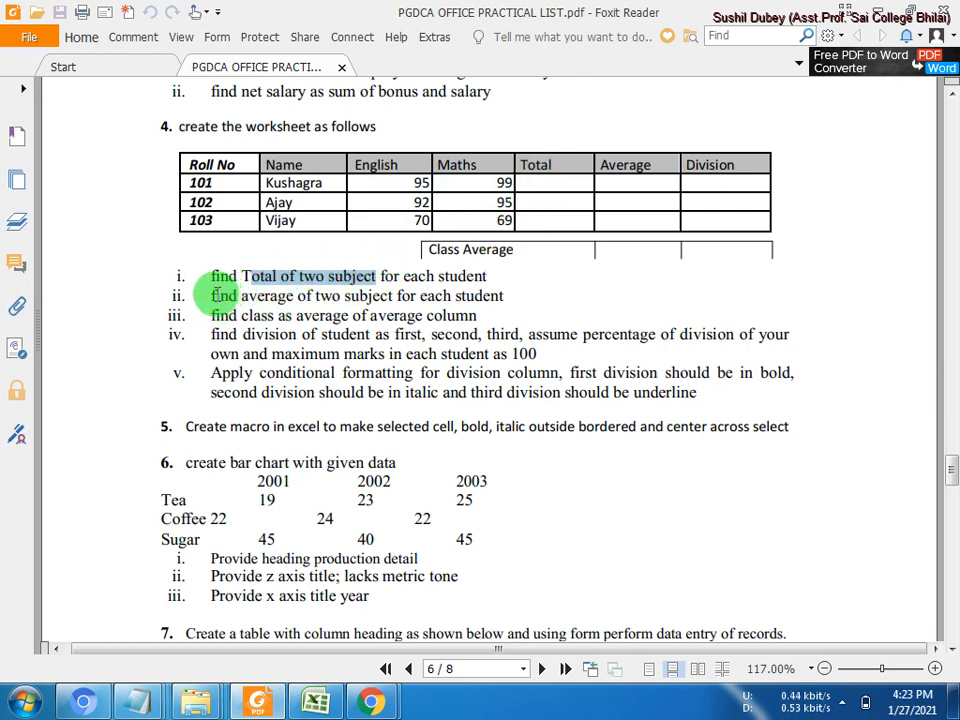
left_click_drag(215, 294, 466, 293)
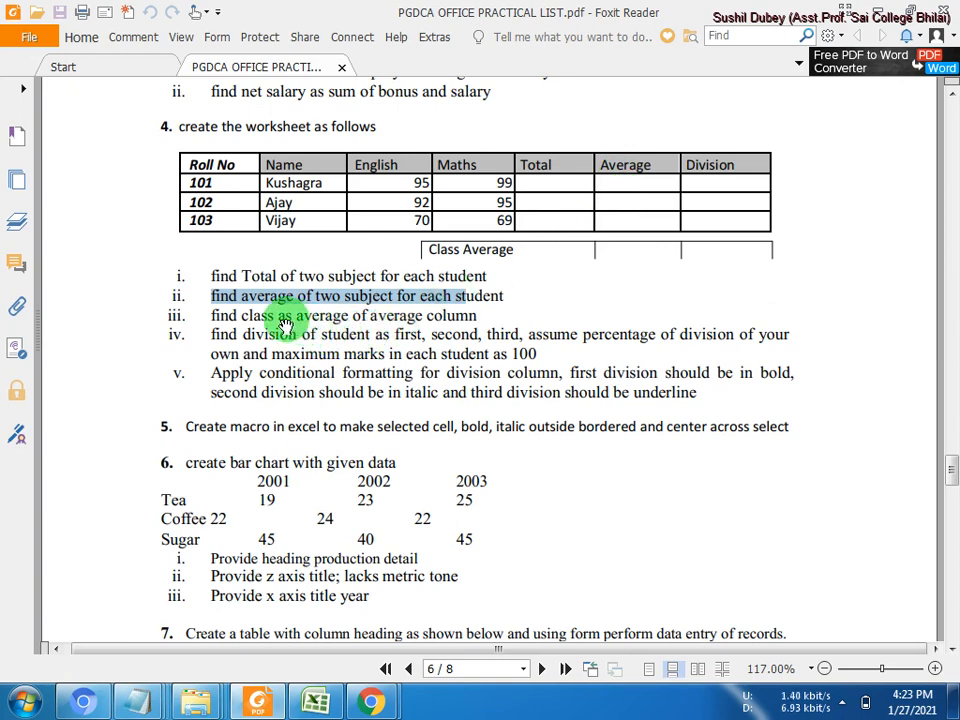
left_click_drag(238, 314, 364, 314)
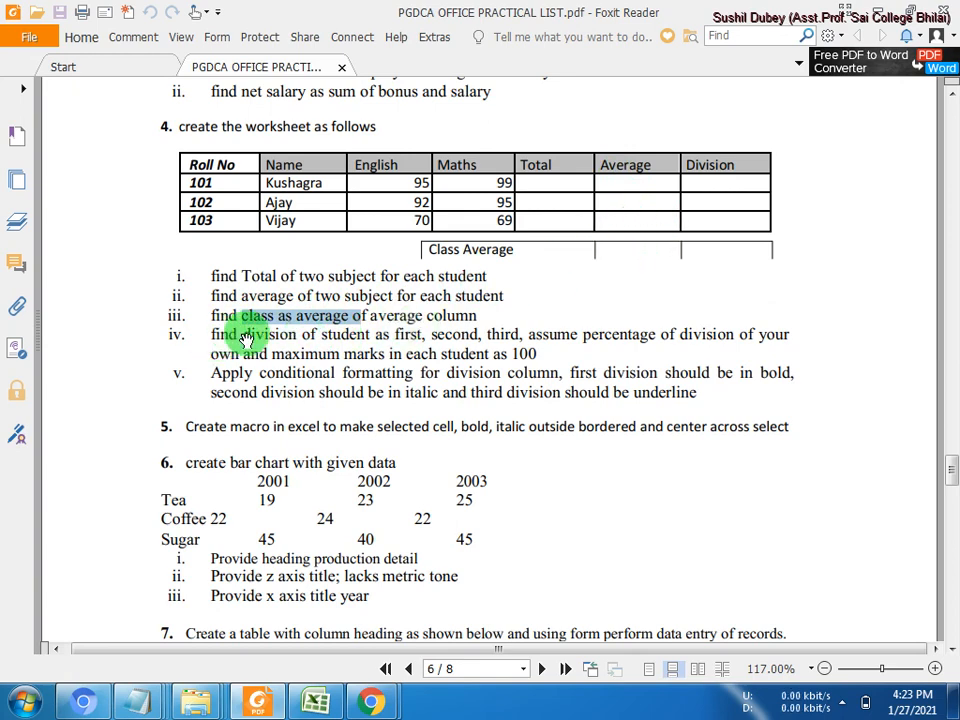
left_click_drag(250, 332, 521, 334)
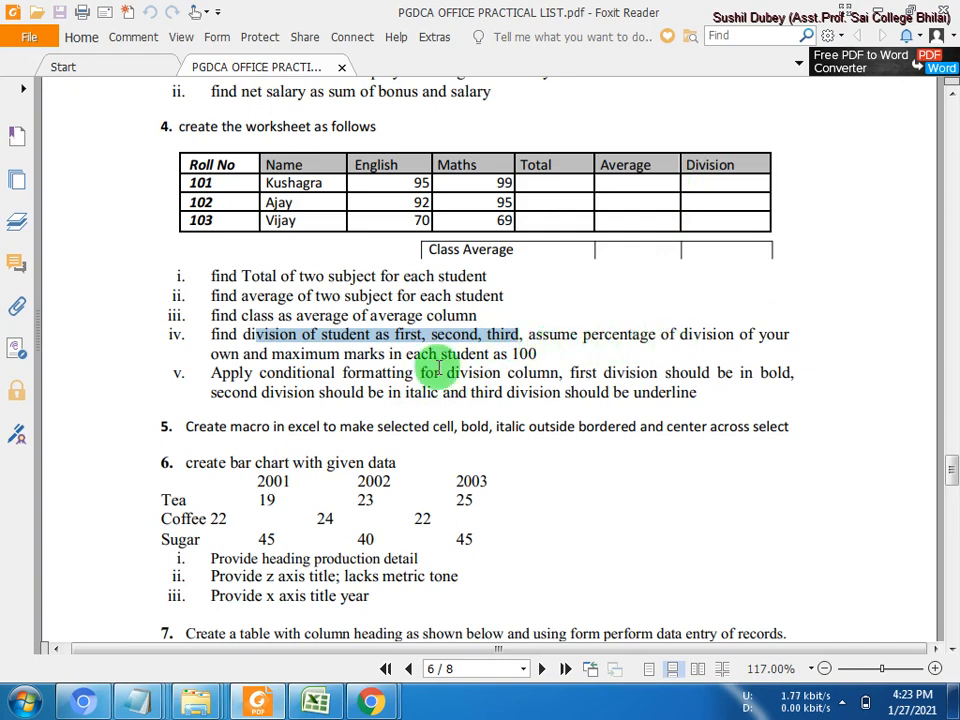
left_click_drag(217, 373, 517, 378)
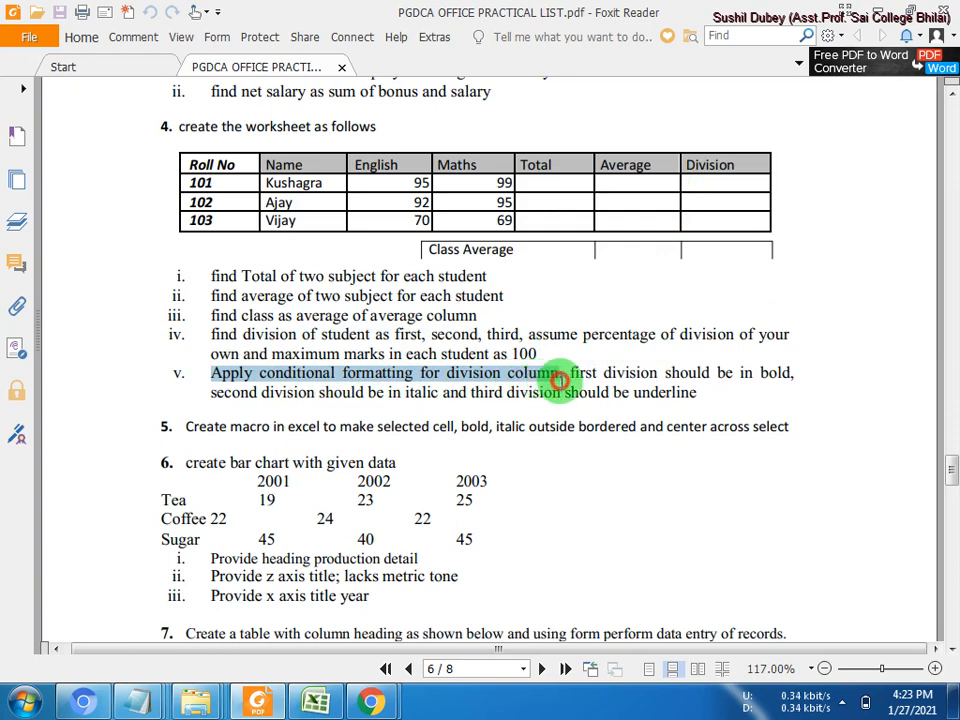
left_click_drag(569, 375, 800, 370)
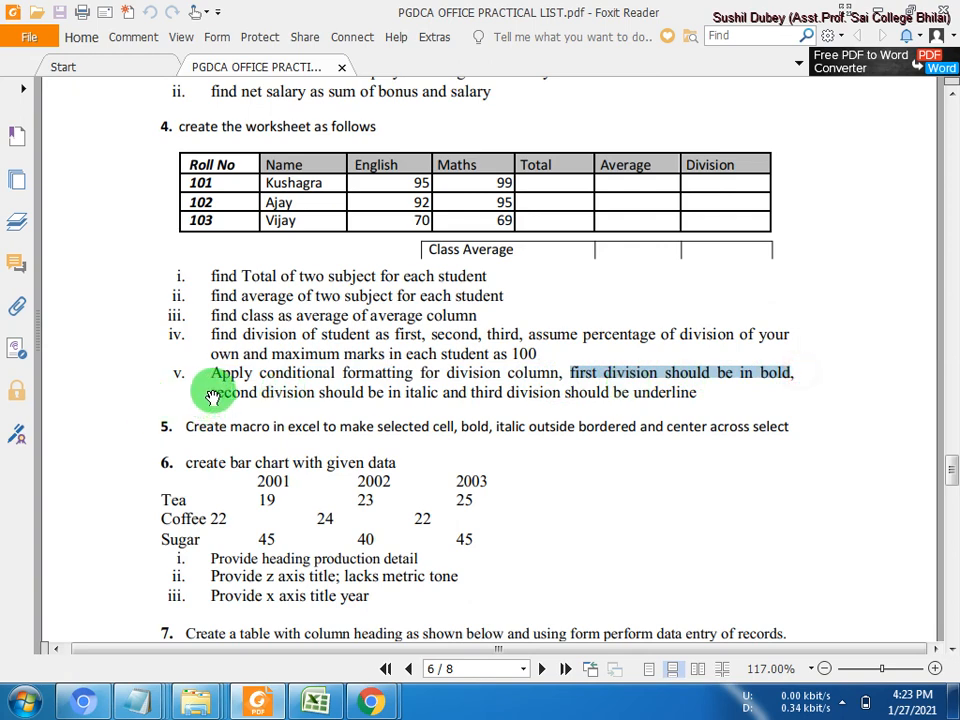
left_click_drag(212, 392, 676, 392)
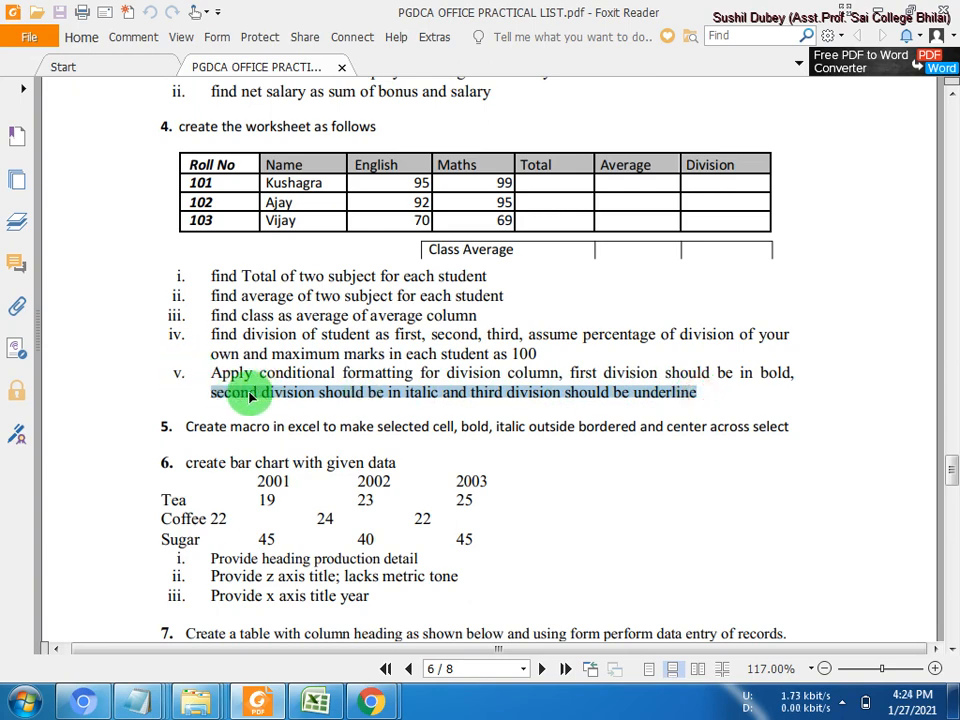
left_click_drag(314, 354, 552, 357)
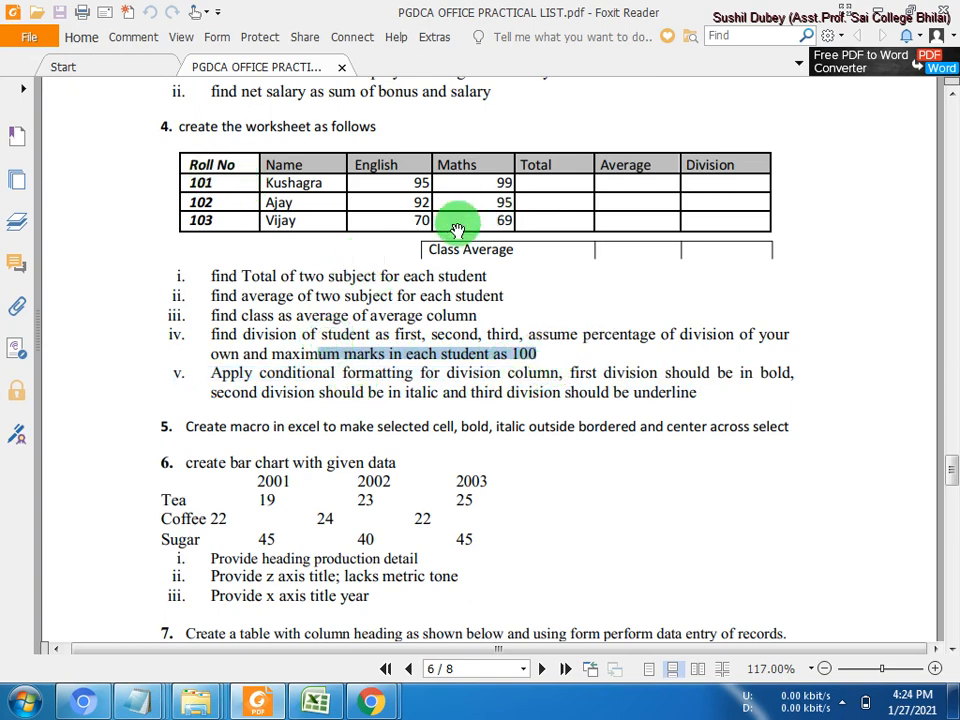
- Copy the question 4 marks table from the PDF and paste it at A1 of Sheet2 in the PGDCA.xlsx Excel workbook
left_click_drag(184, 160, 710, 217)
key("ctrl+c")
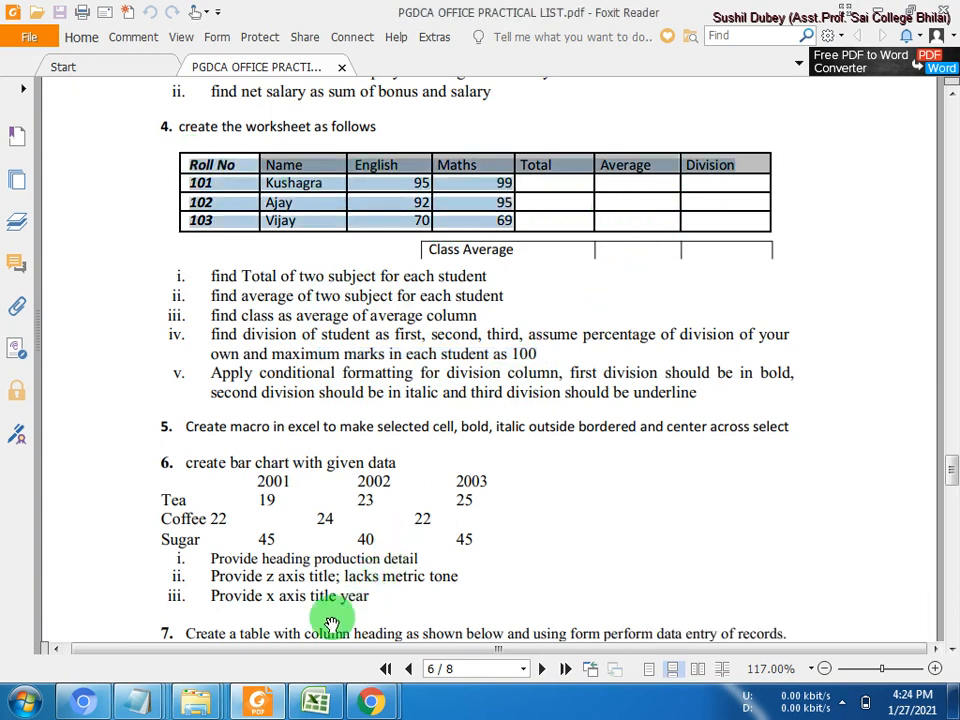
left_click(316, 702)
left_click(168, 432)
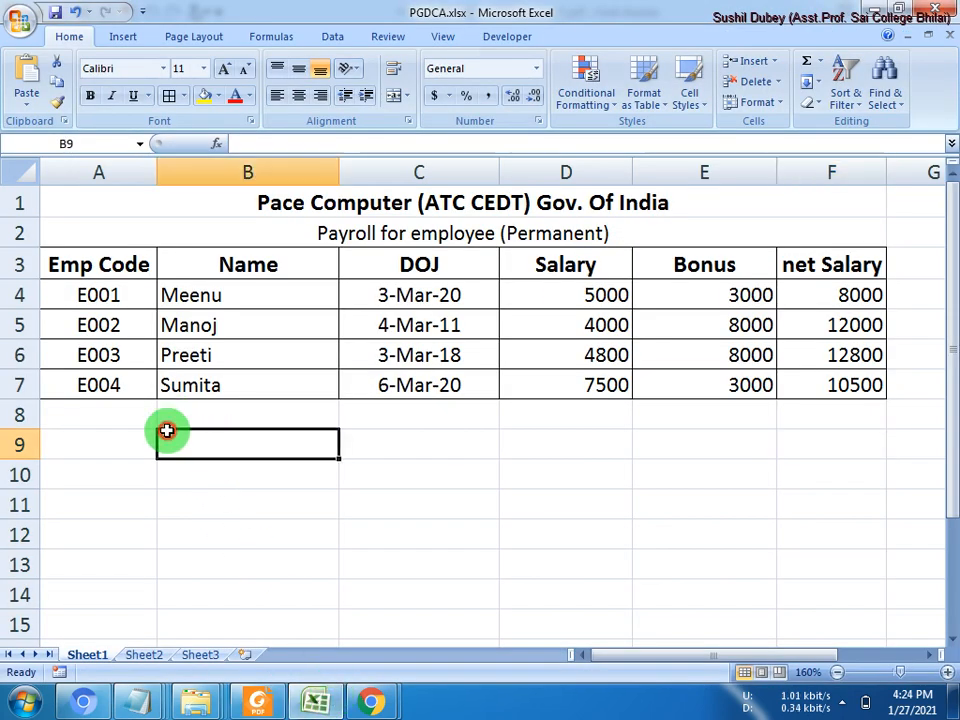
left_click(145, 655)
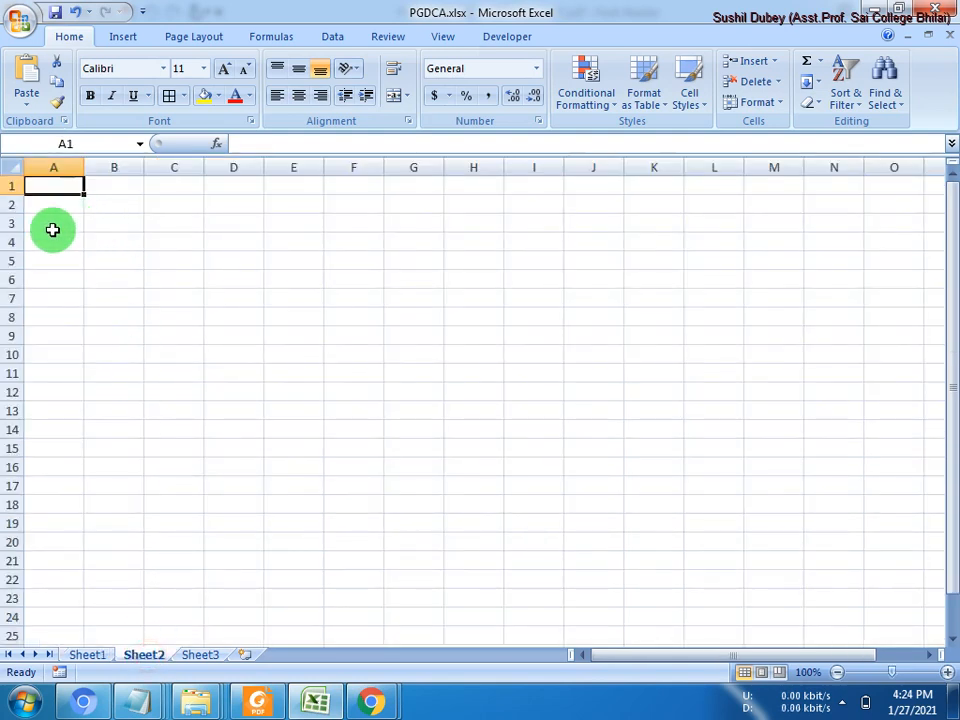
left_click(51, 223)
left_click(57, 187)
right_click(57, 187)
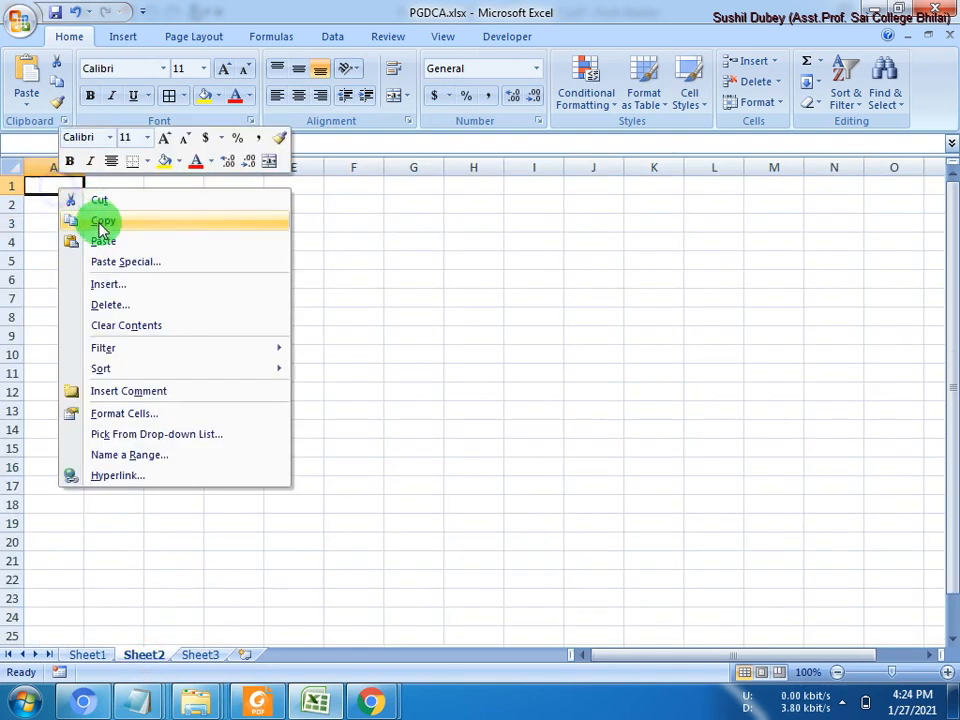
left_click(101, 238)
left_click(191, 343)
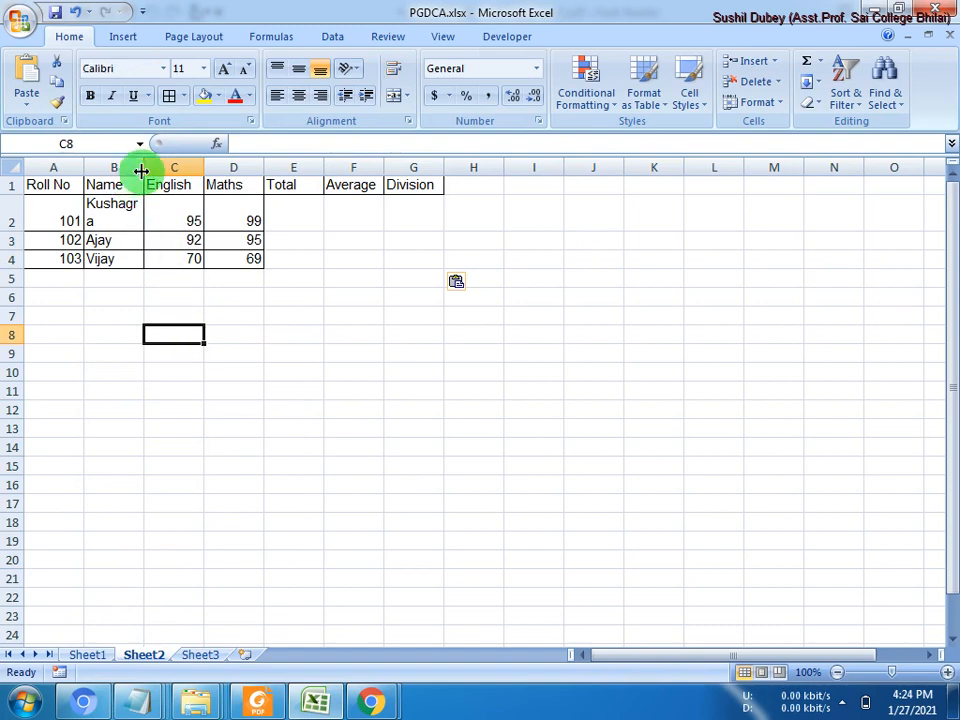
- Widen the Name column and add all borders to the empty Total, Average and Division cells E2:G4
left_click_drag(141, 171, 185, 167)
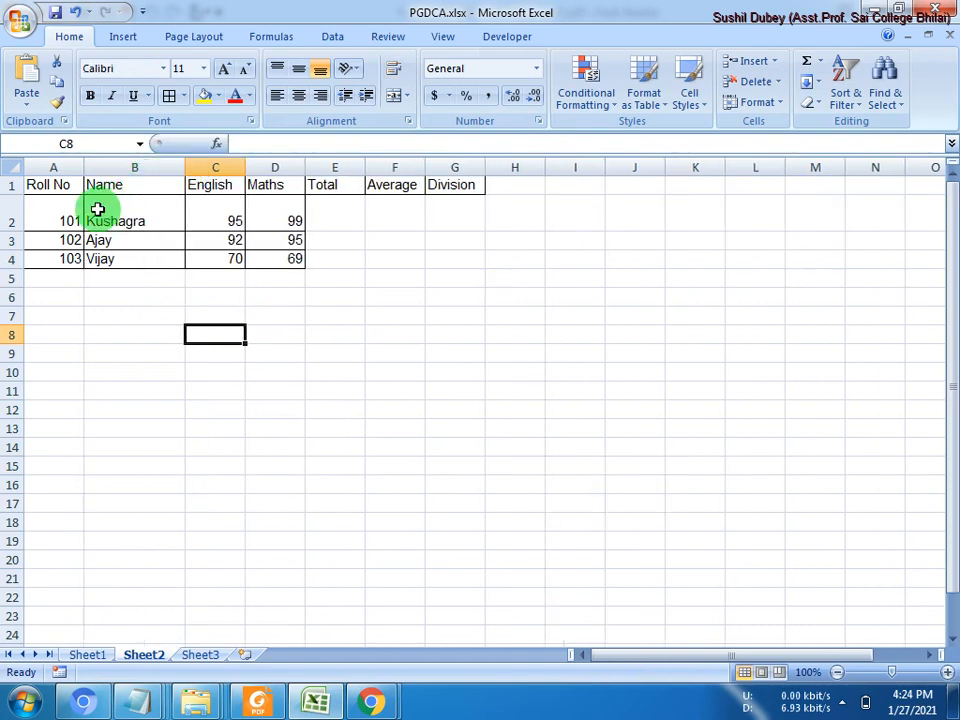
left_click_drag(346, 195, 467, 251)
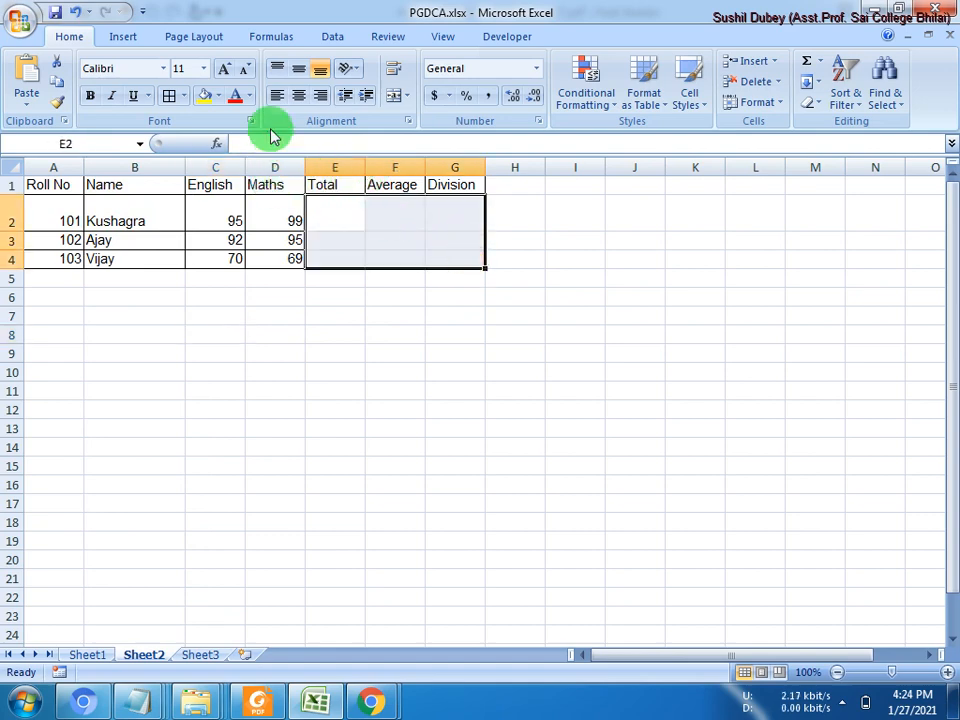
left_click(170, 96)
left_click(260, 296)
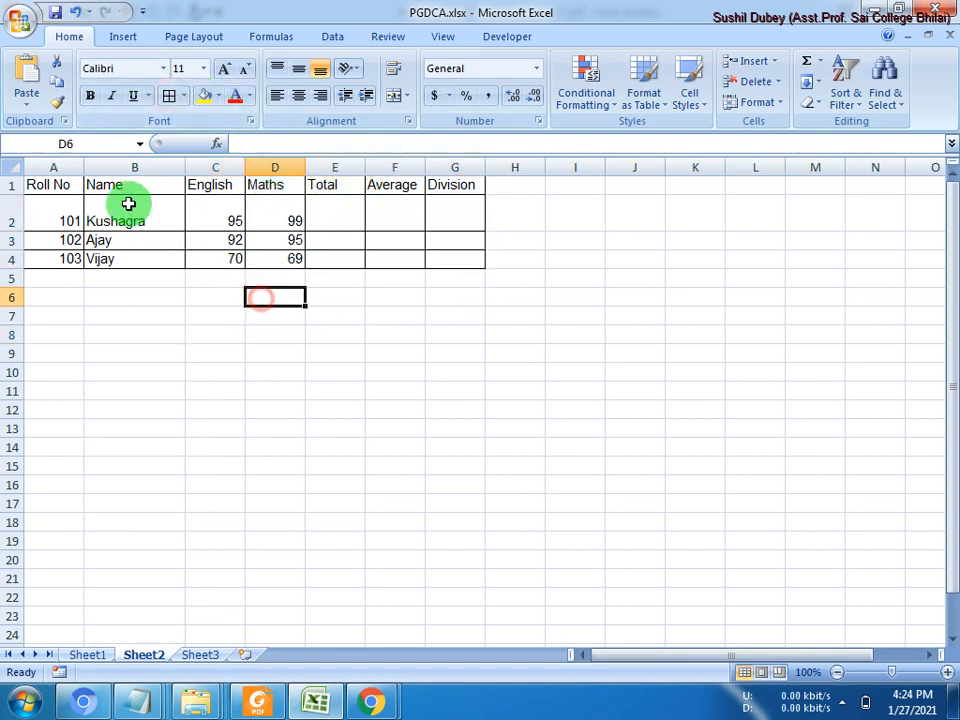
- Format the header row A1:G1 as bold, size 12, centred horizontally and vertically
left_click_drag(58, 184, 476, 176)
left_click(298, 95)
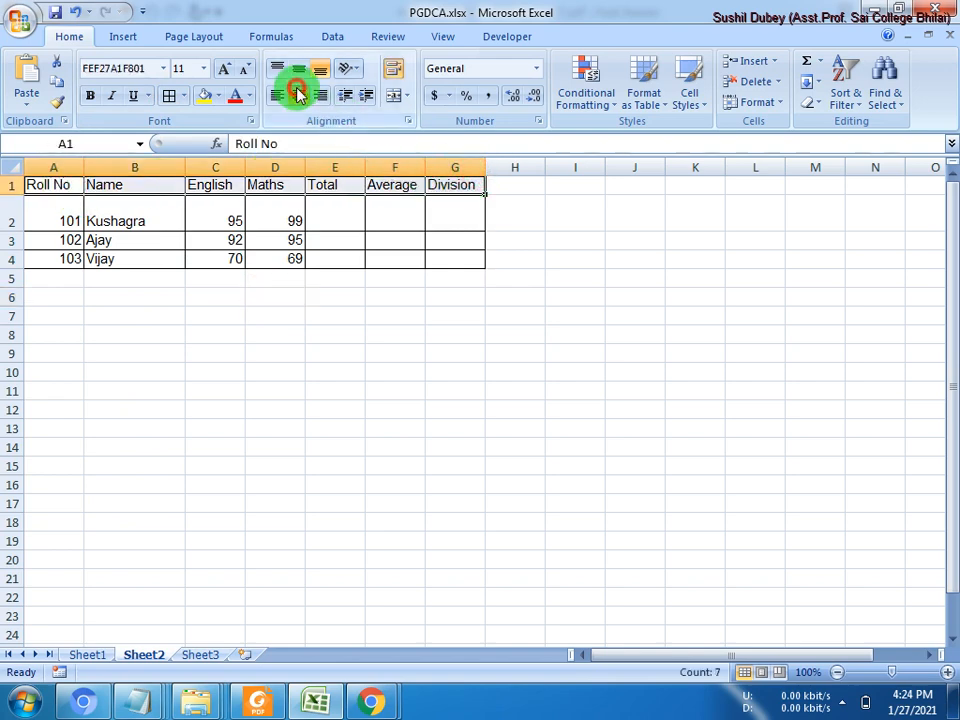
left_click(298, 68)
left_click(226, 72)
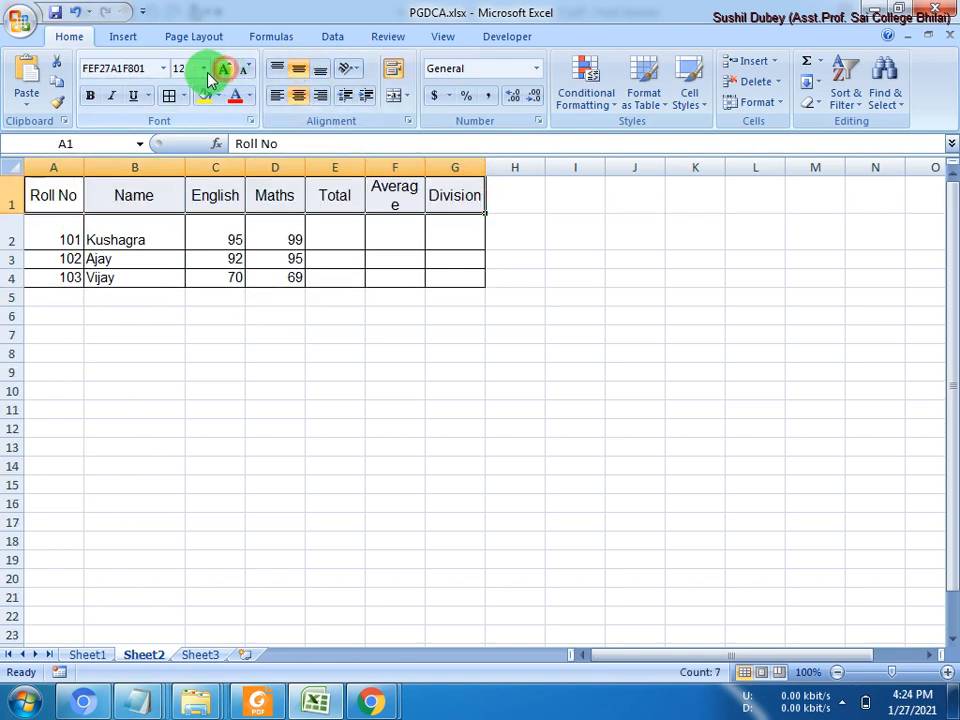
left_click(90, 94)
- Set the width of columns A through G to 10
left_click_drag(58, 165, 443, 167)
right_click(443, 167)
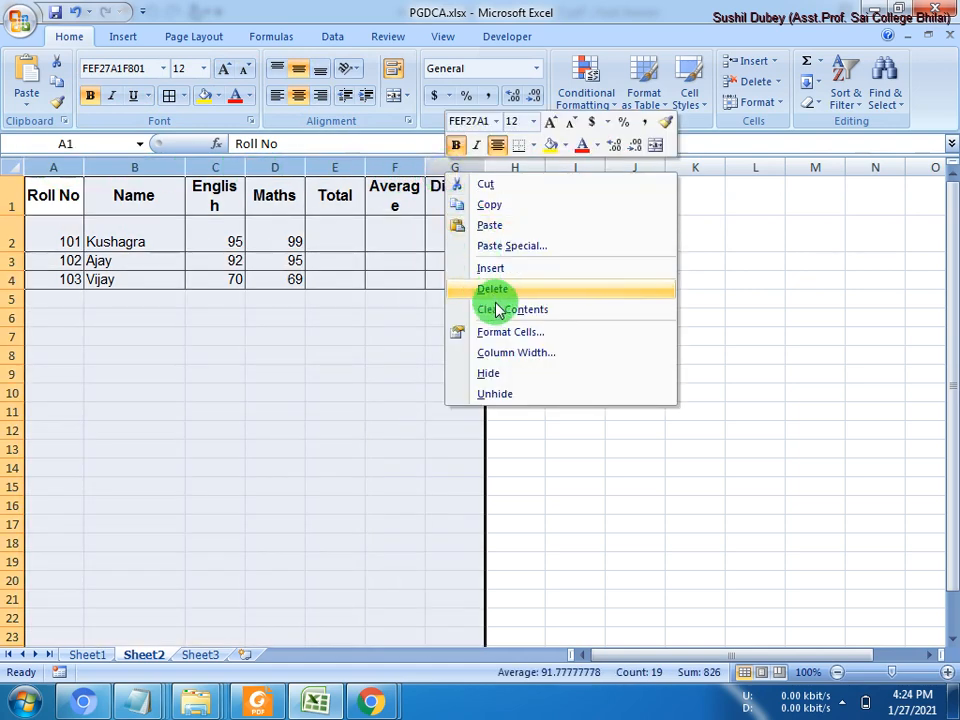
left_click(503, 353)
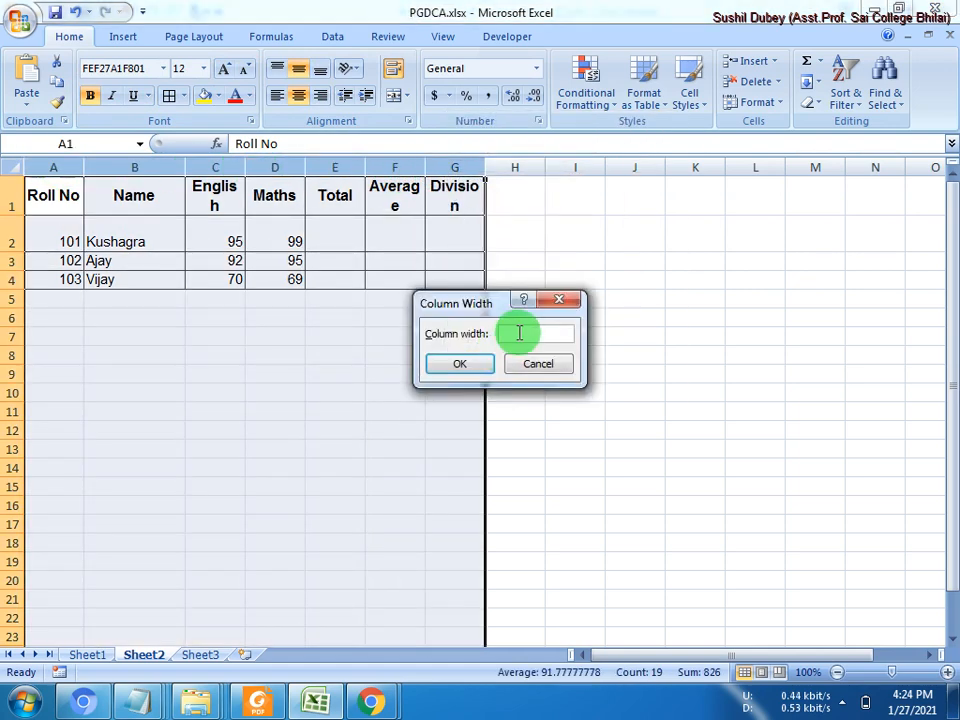
type("10")
key("Return")
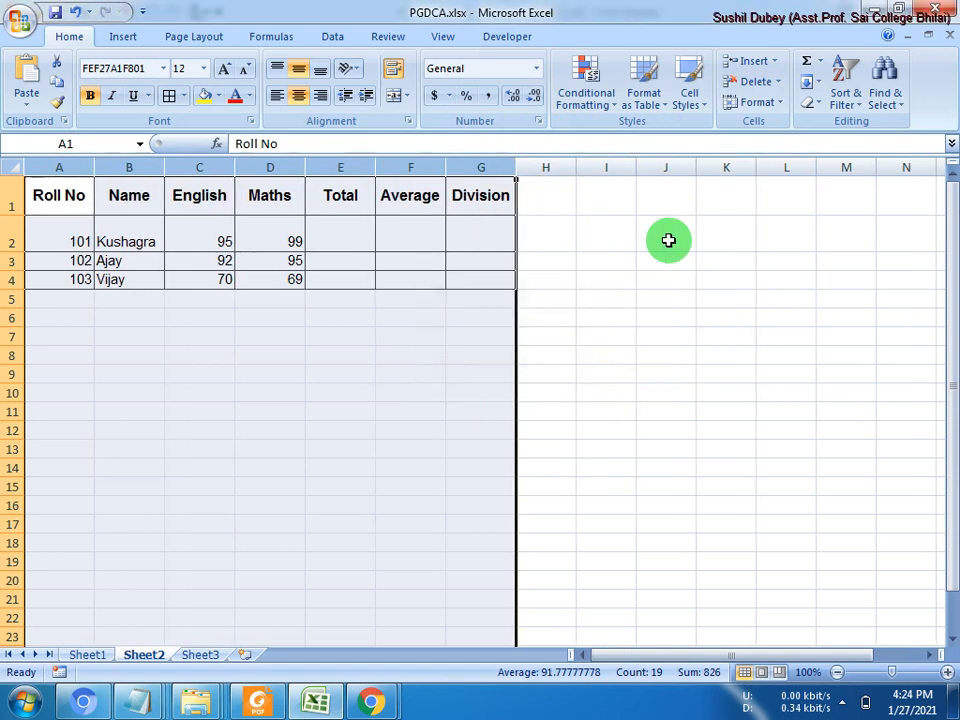
- Set the width of columns A through G to 15
right_click(477, 160)
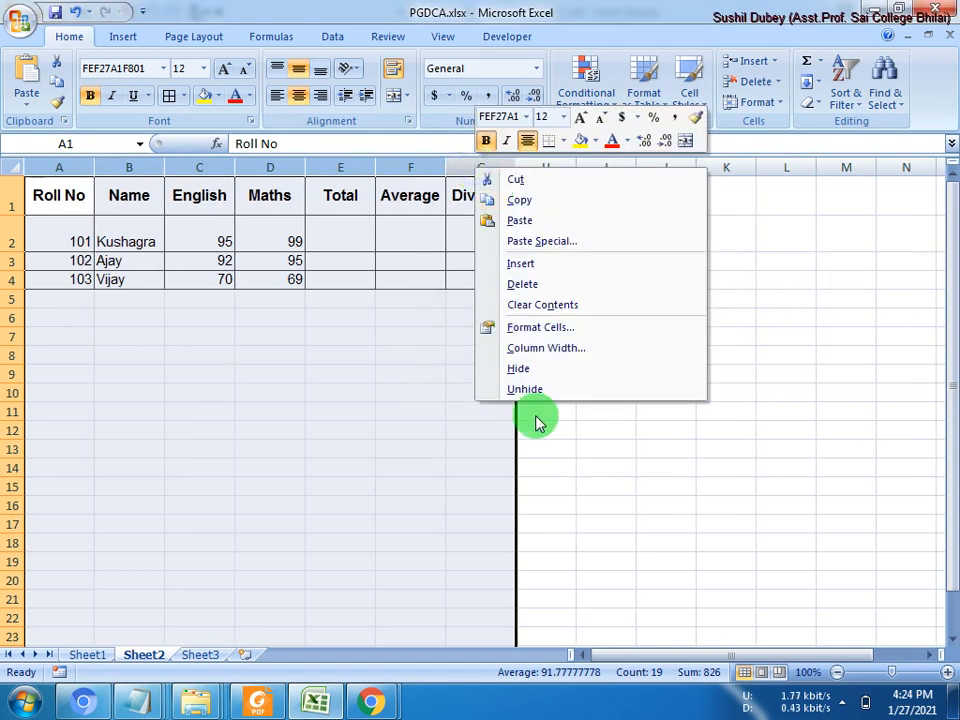
left_click(538, 352)
type("1")
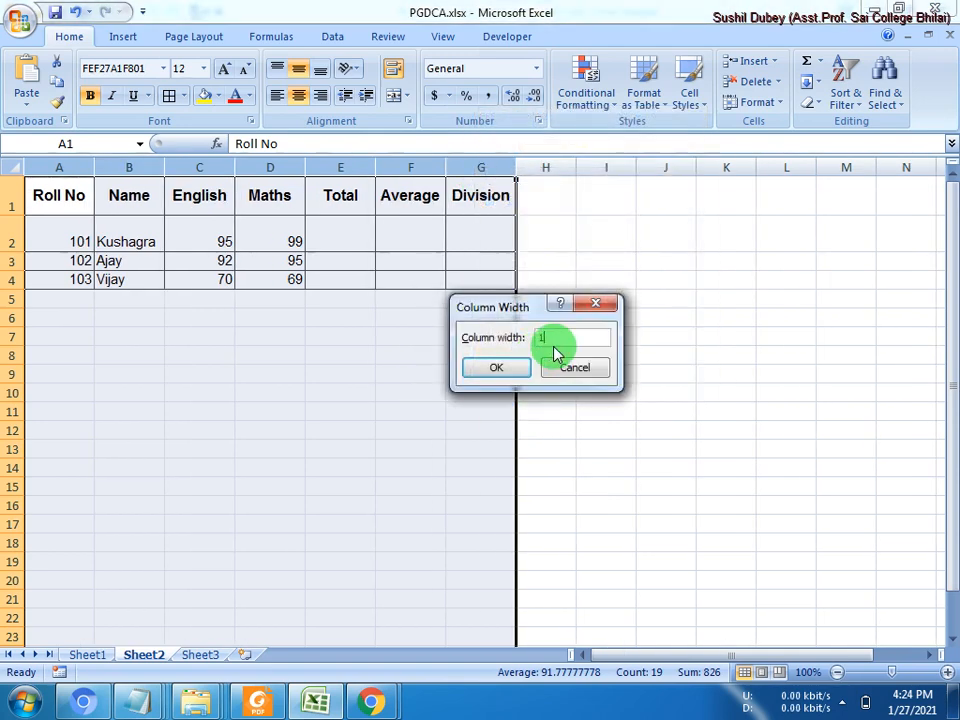
type("5")
key("Return")
left_click(478, 356)
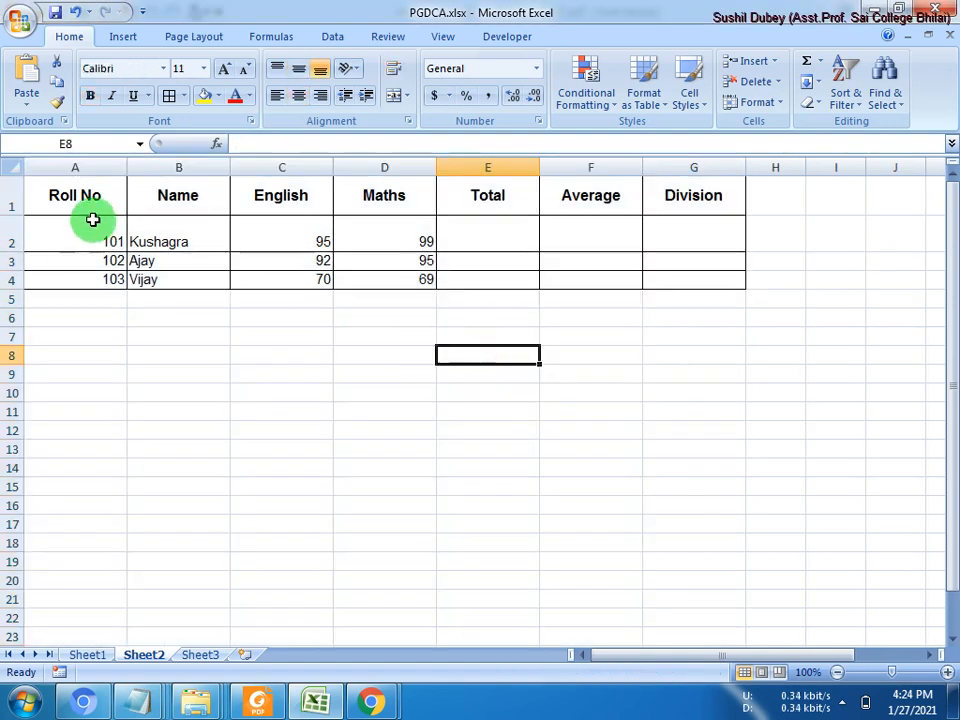
- Increase the font size of the student rows A2:G4 to 16
left_click_drag(92, 219, 666, 285)
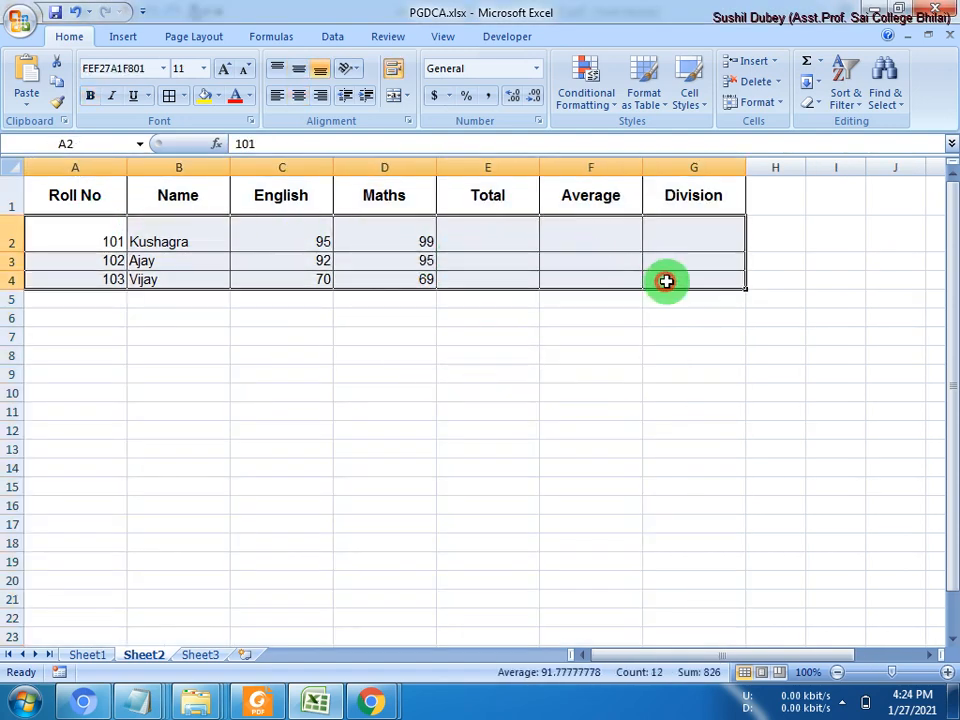
left_click(226, 69)
left_click(226, 69)
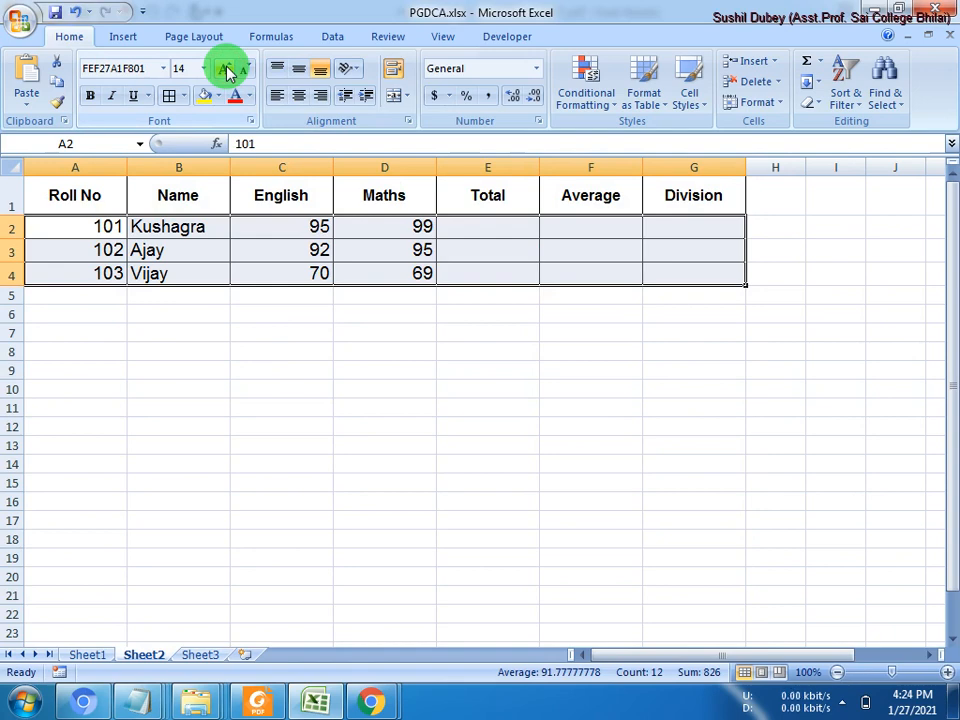
left_click(226, 69)
left_click(221, 416)
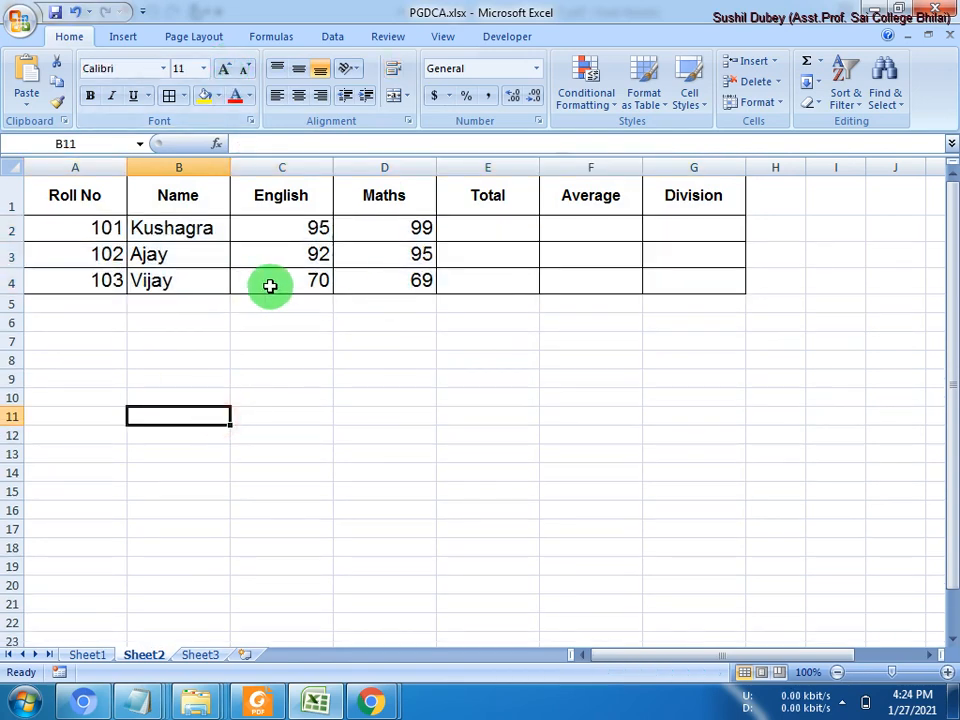
- Check the table's header shading in the PDF, then fill the worksheet's header row A1:G1 with light grey
left_click(257, 701)
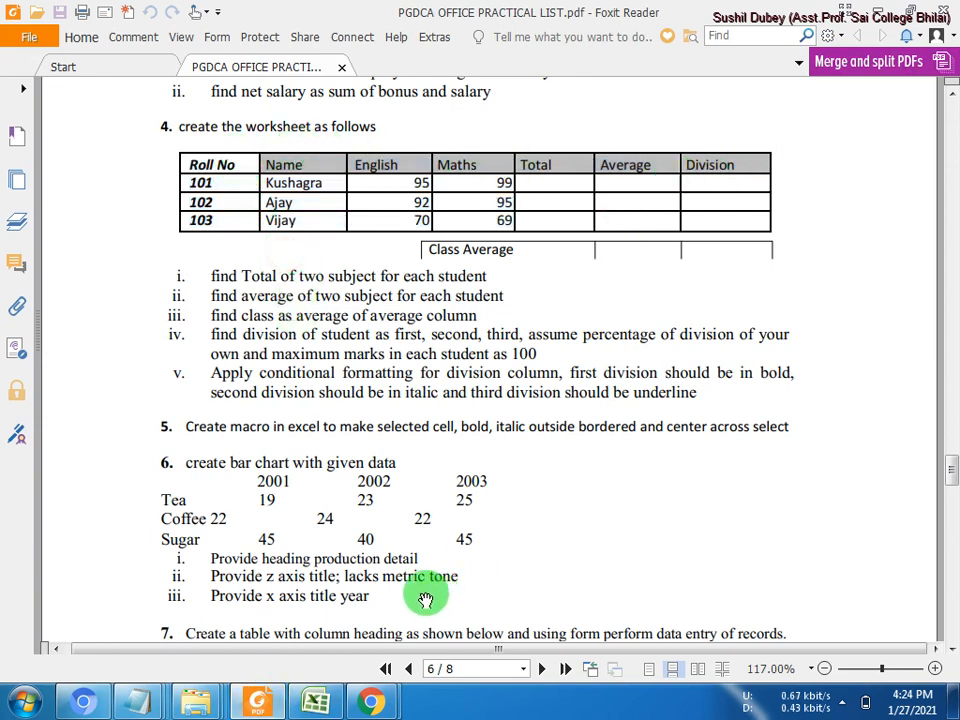
left_click(315, 700)
left_click(62, 194)
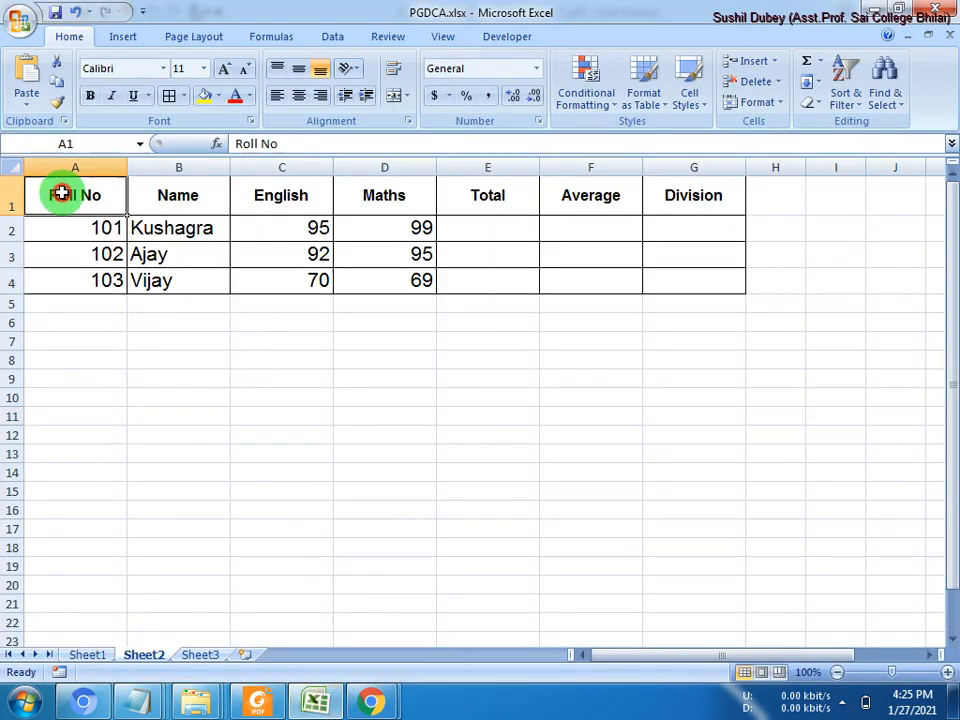
left_click_drag(62, 194, 662, 204)
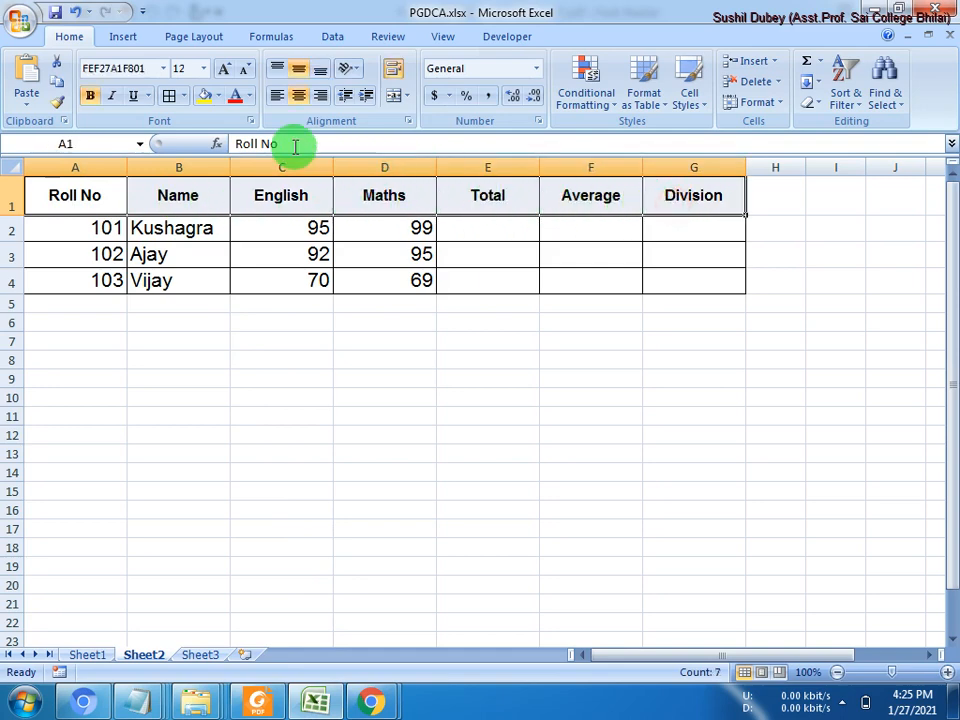
left_click(217, 95)
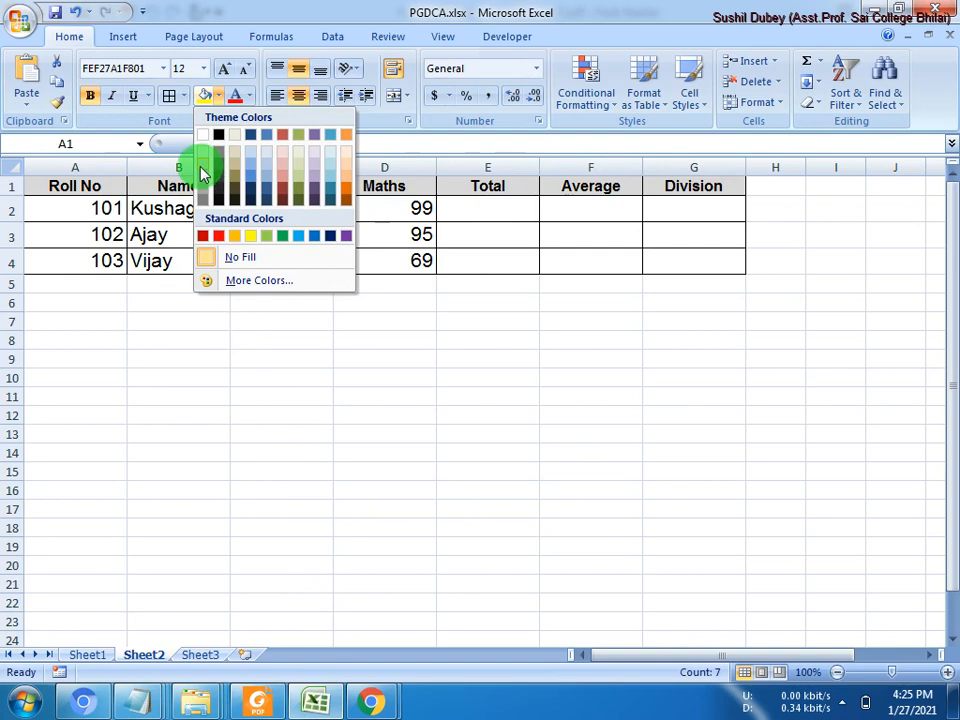
left_click(199, 163)
left_click(279, 306)
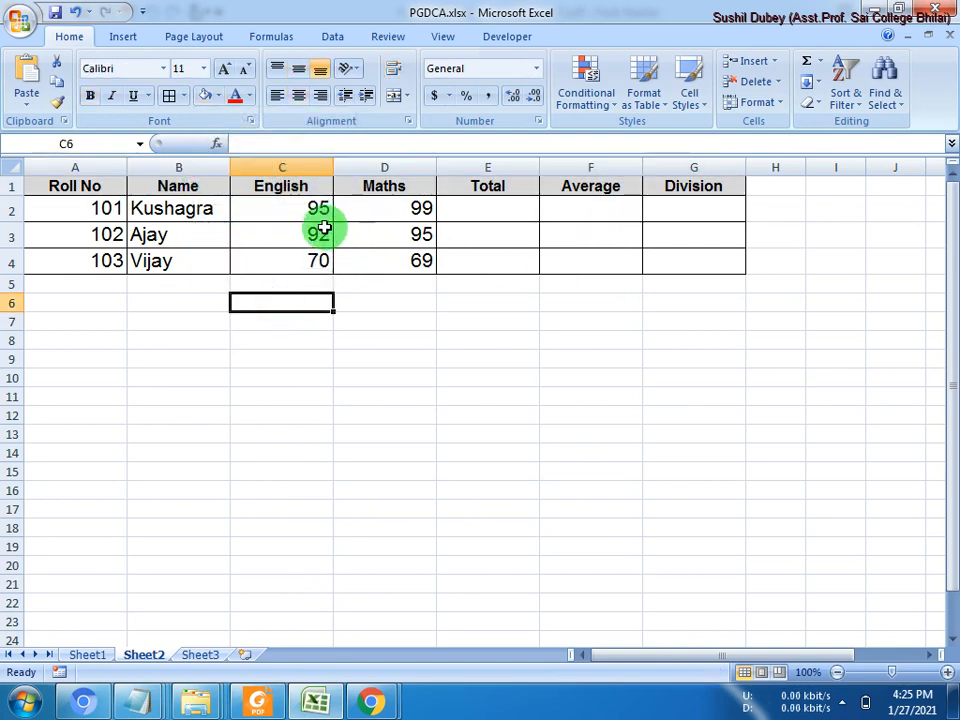
- Centre the contents of the English and Maths columns horizontally
left_click_drag(300, 171, 353, 168)
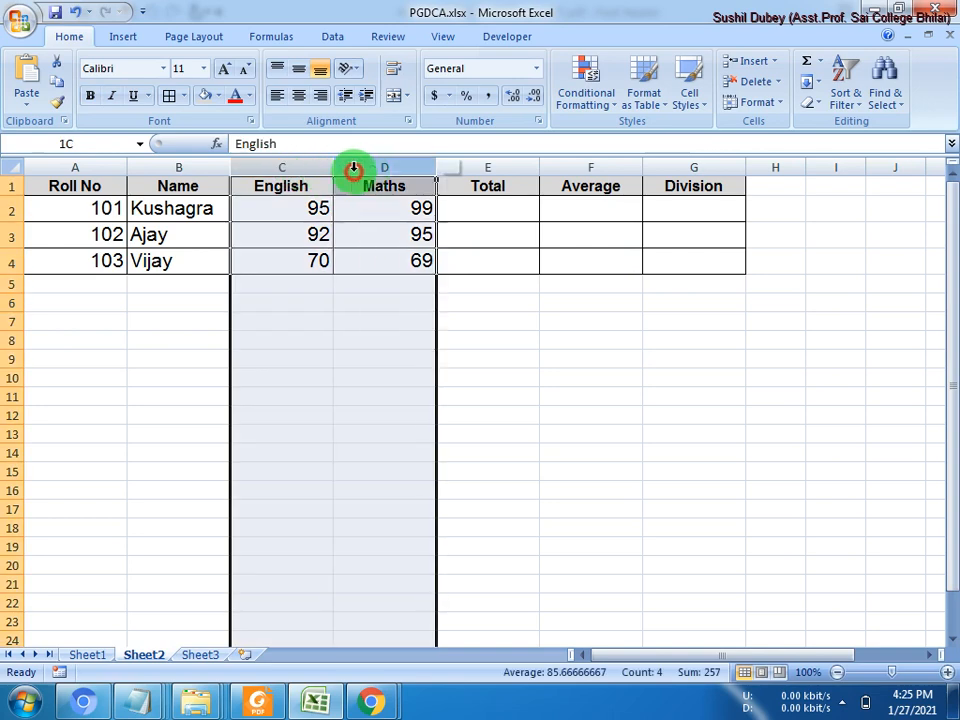
left_click(298, 96)
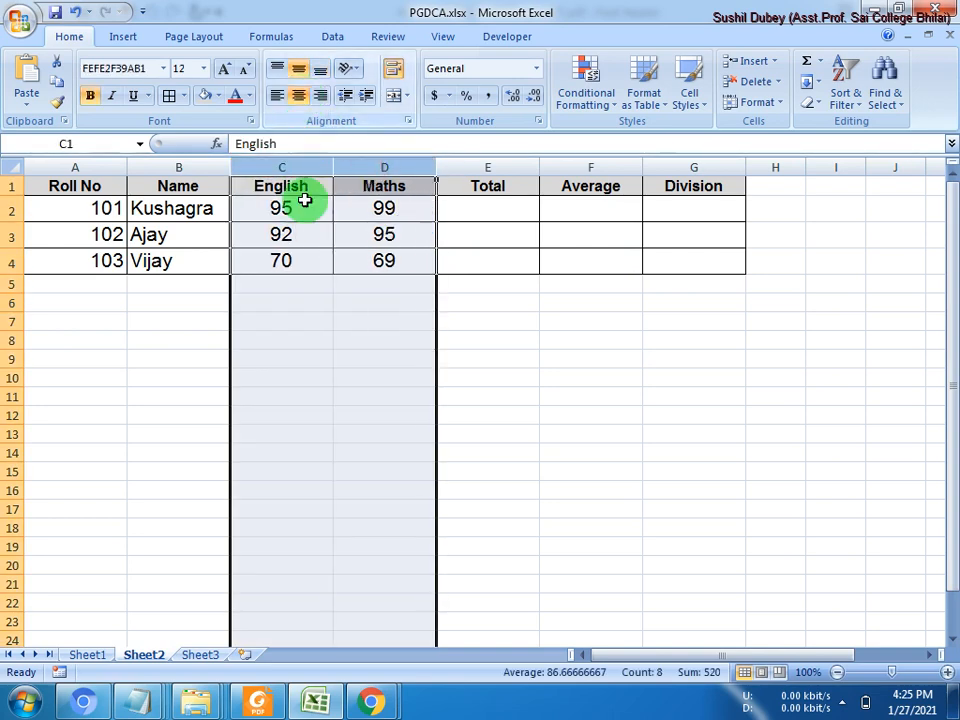
left_click(313, 360)
- Centre the roll numbers in A2:A4 horizontally
left_click_drag(101, 208, 77, 257)
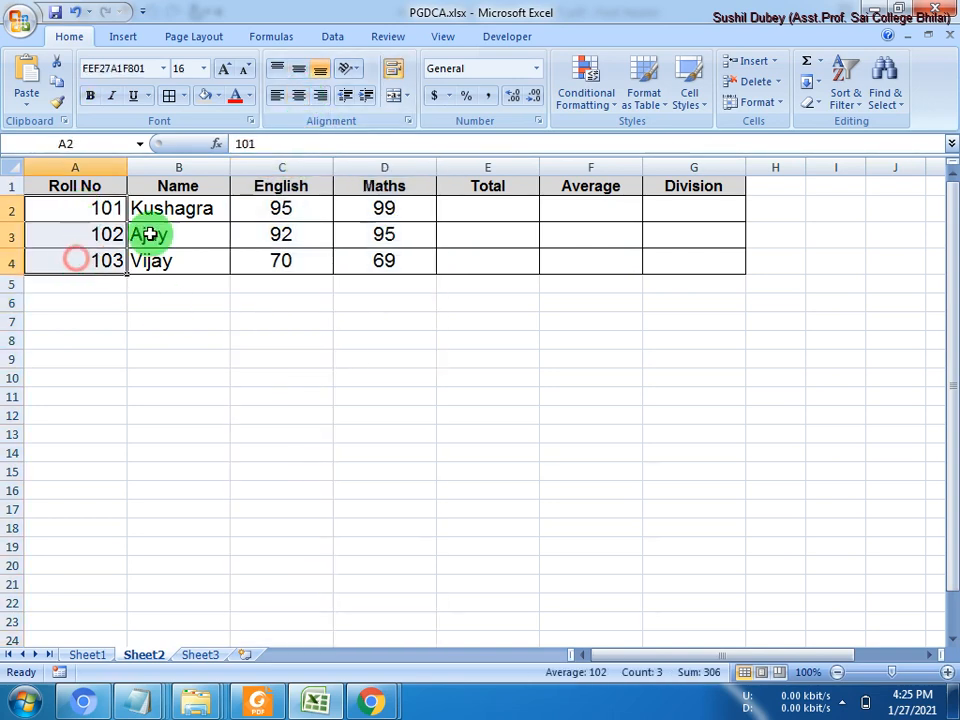
left_click(298, 96)
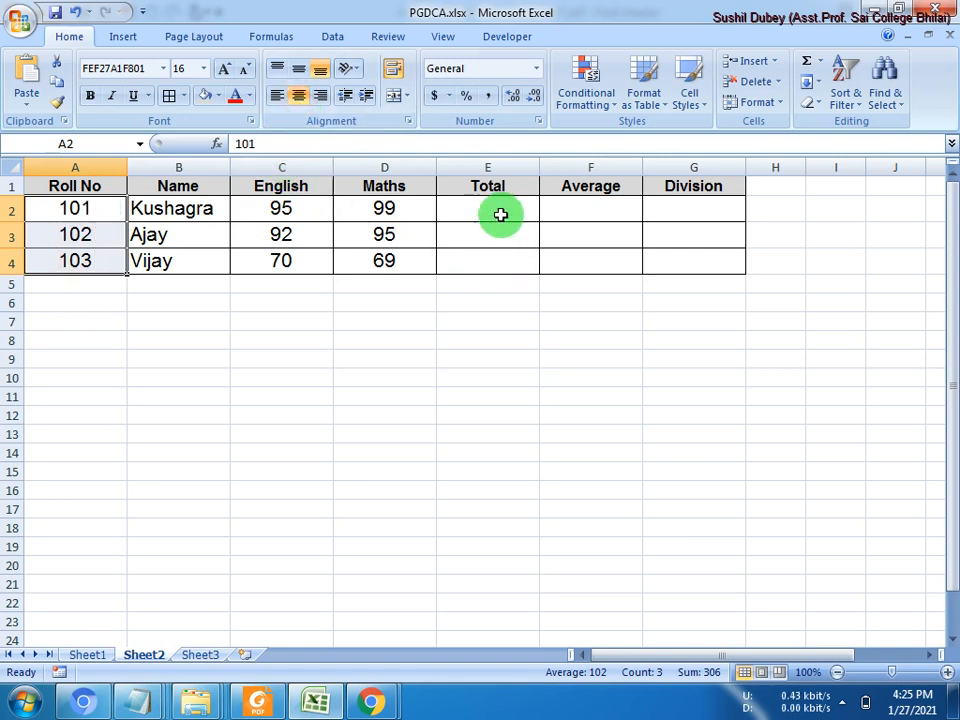
left_click_drag(497, 212, 497, 275)
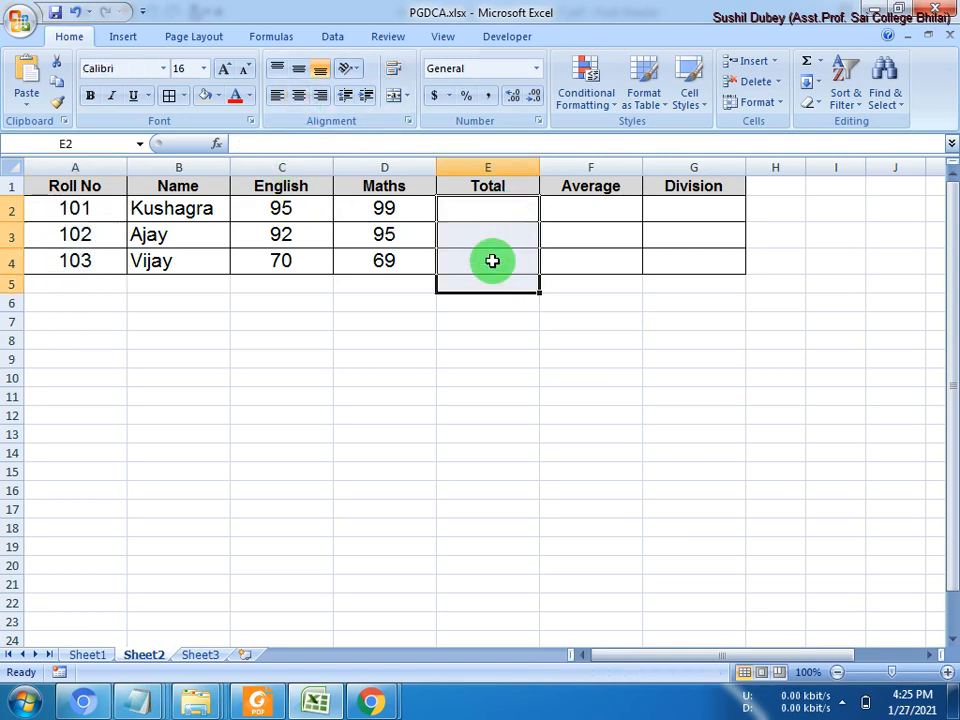
left_click(492, 261)
- Check the total instruction for question 4 in the Foxit Reader PDF, then enter =C2+D2 in cell E2 of the Excel worksheet
left_click(262, 700)
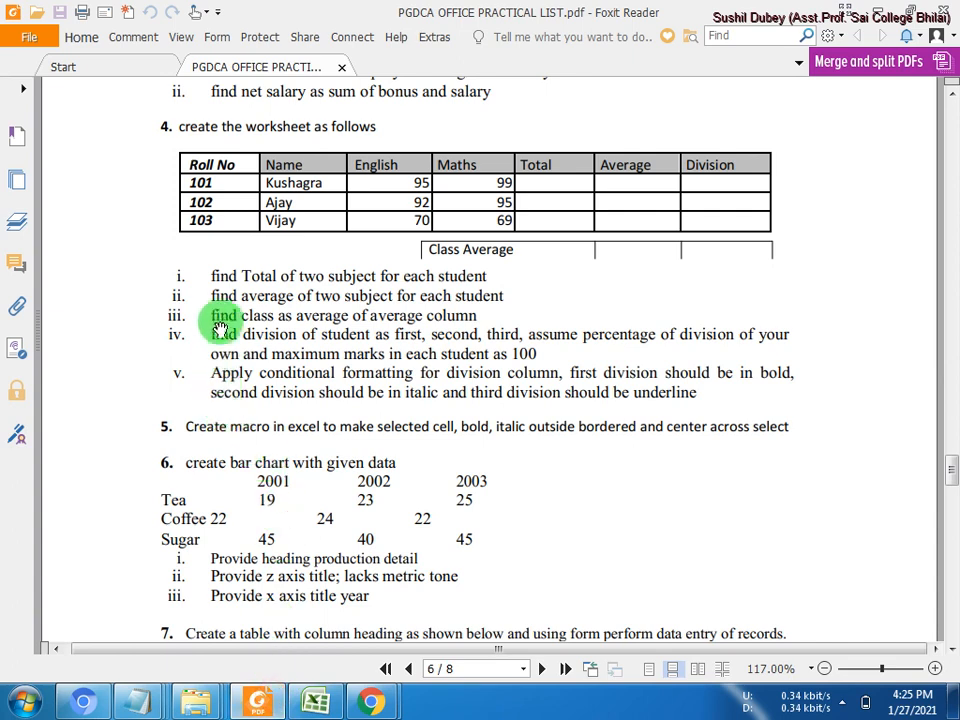
left_click(226, 273)
left_click_drag(204, 270, 453, 278)
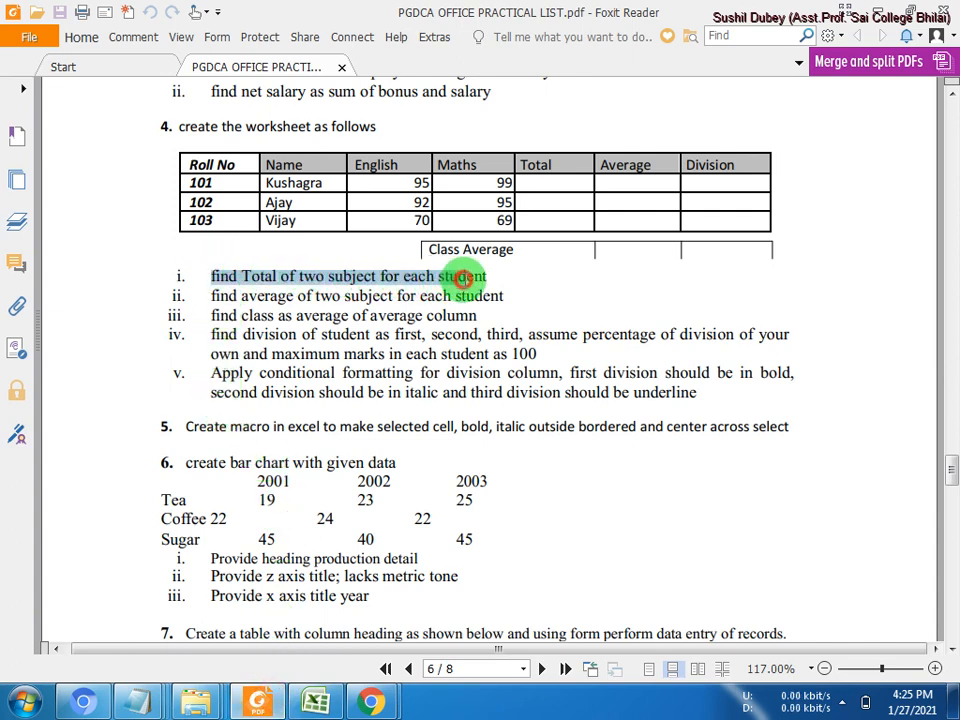
left_click(317, 701)
left_click(479, 206)
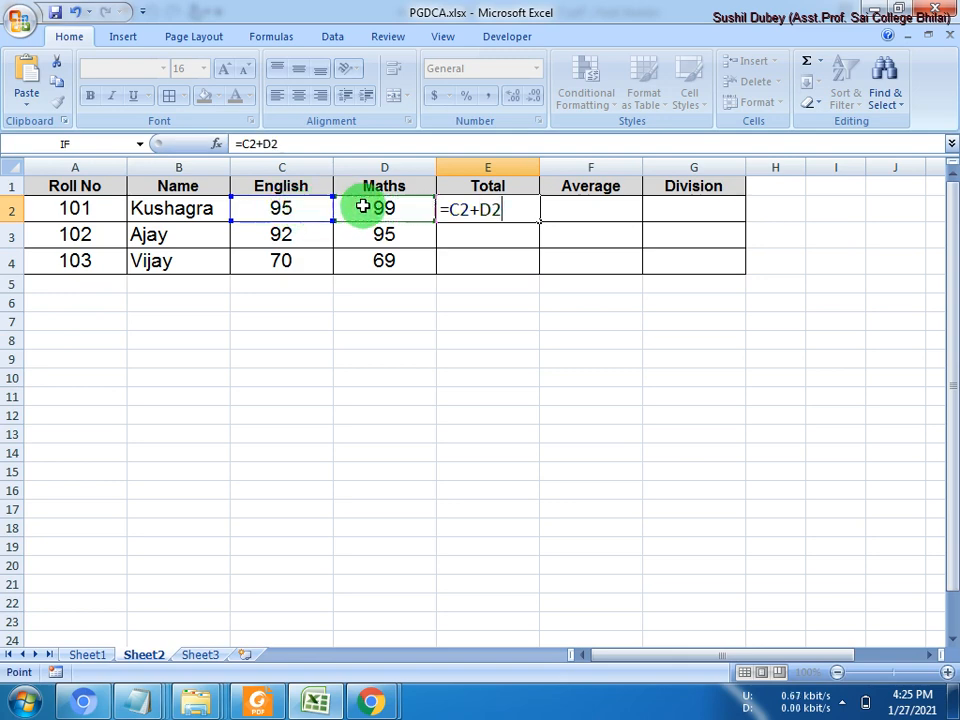
key("Return")
- Centre the Total, Average and Division cells E2:G4 horizontally
left_click(478, 208)
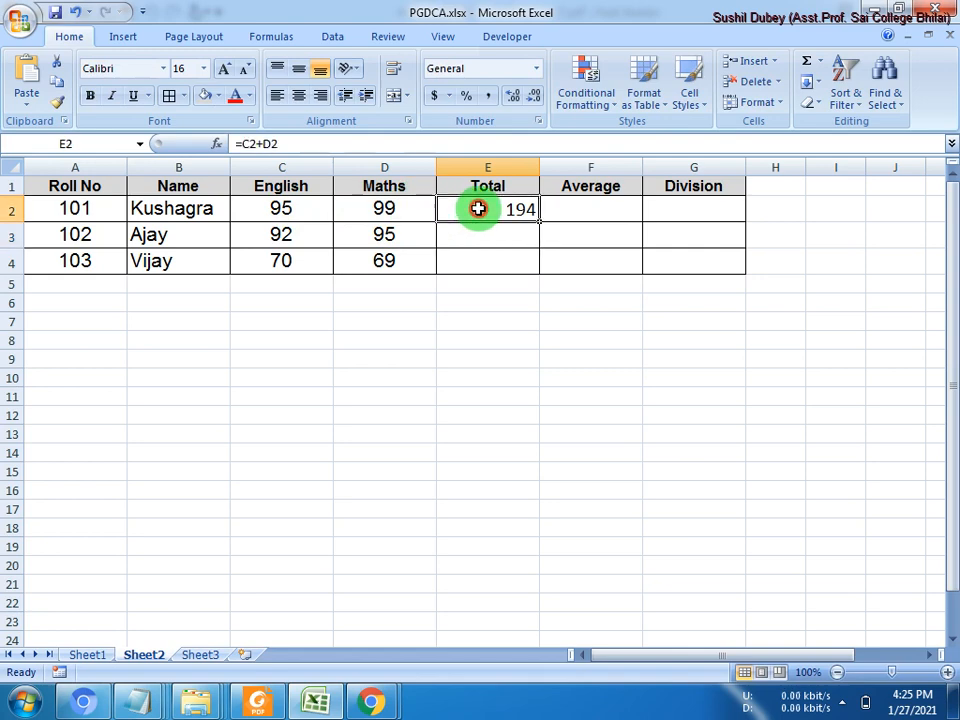
left_click_drag(478, 208, 681, 259)
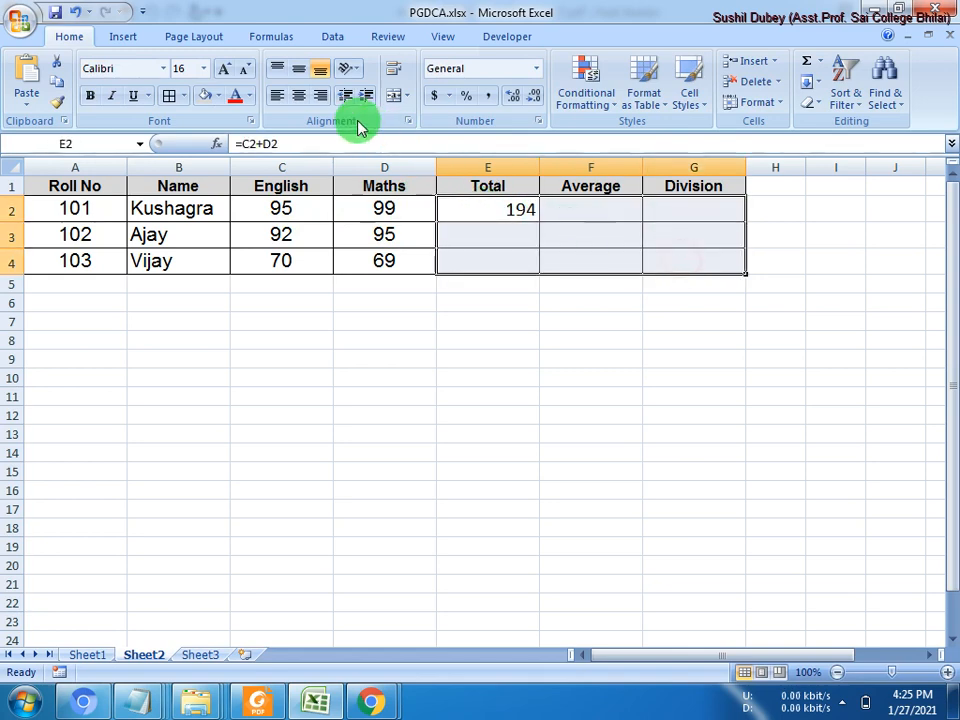
left_click(296, 100)
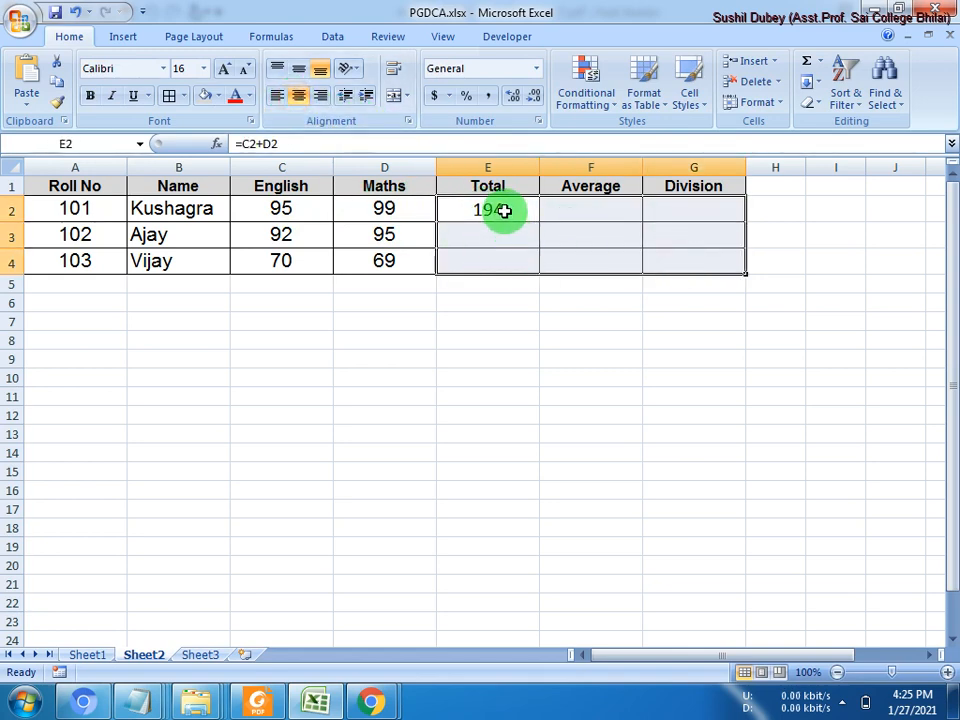
- Copy the total formula in E2 down to E4 for the remaining students
left_click(394, 218)
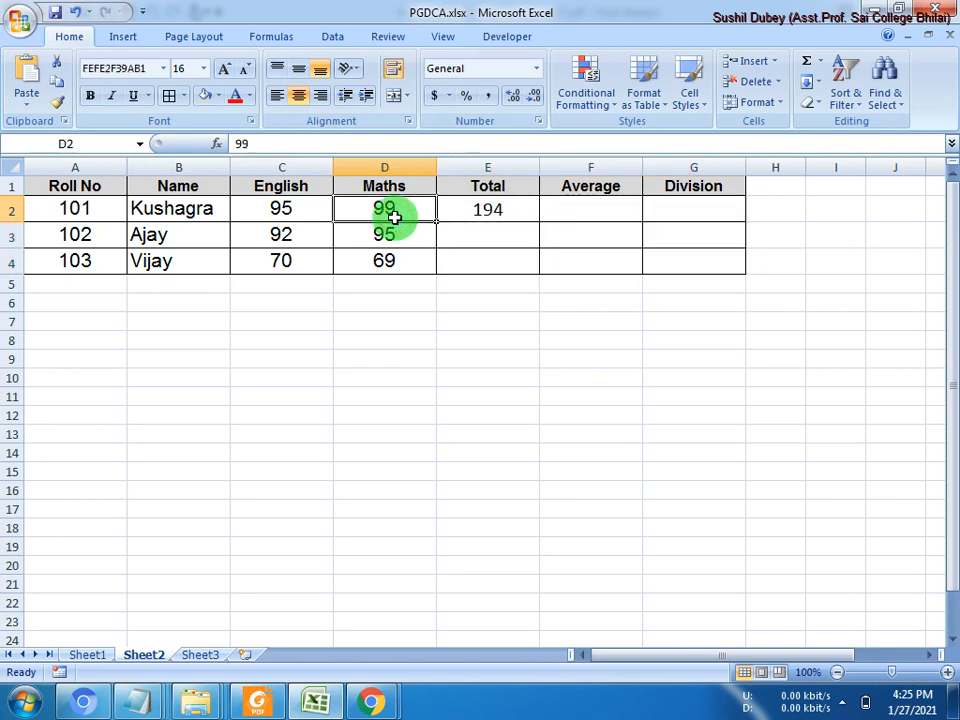
left_click(468, 215)
left_click_drag(542, 224, 544, 268)
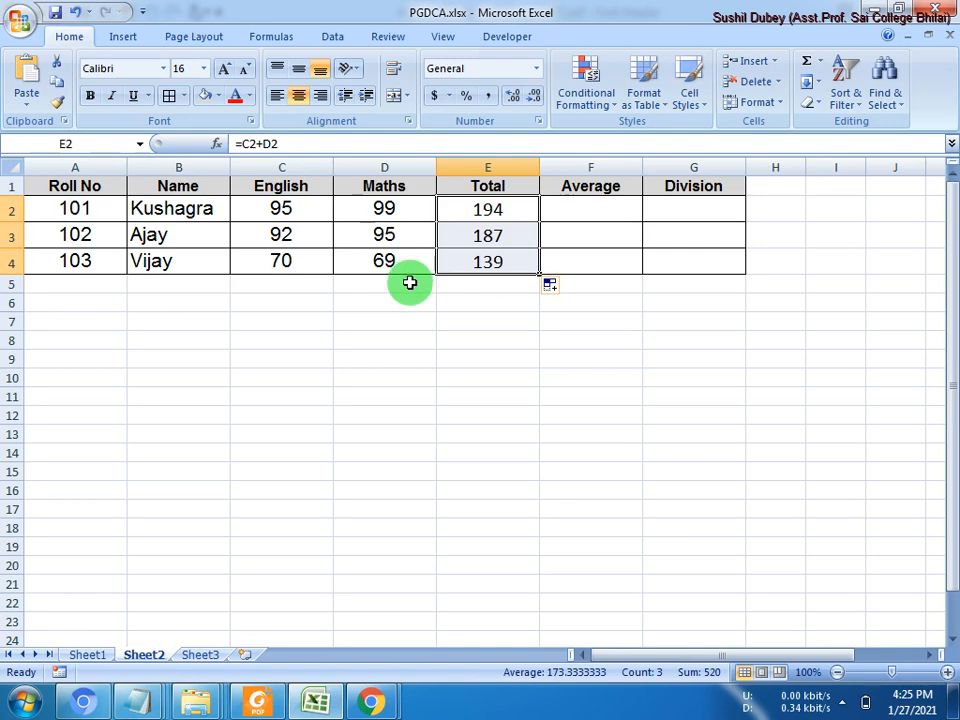
- Check the average instruction in the Foxit Reader PDF, then enter =E2/2 in cell F2 of the Excel worksheet
left_click(568, 212)
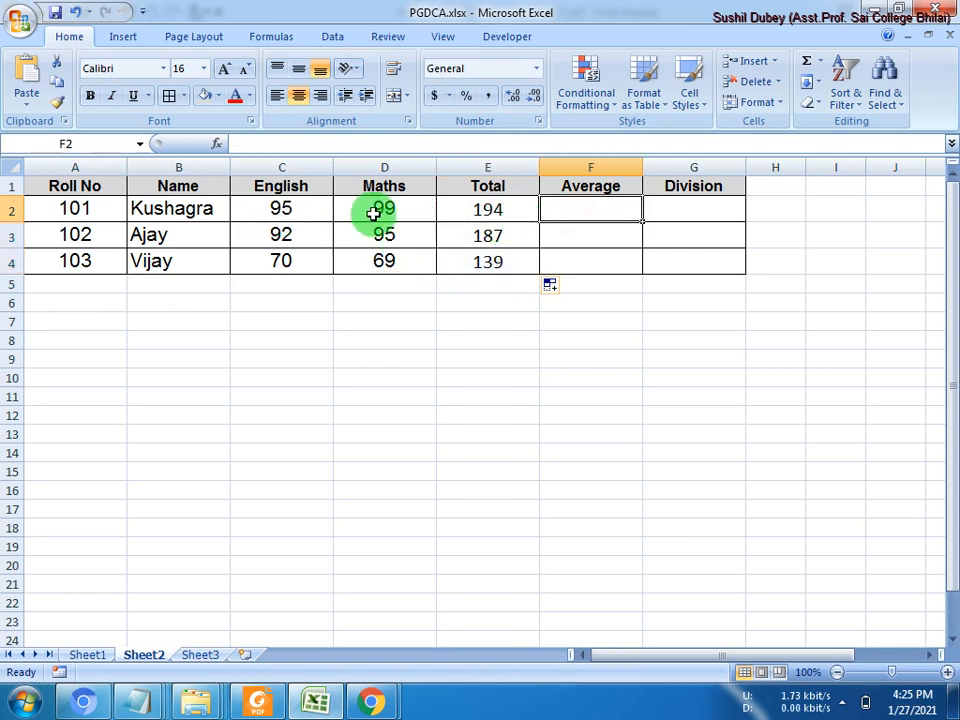
left_click(259, 699)
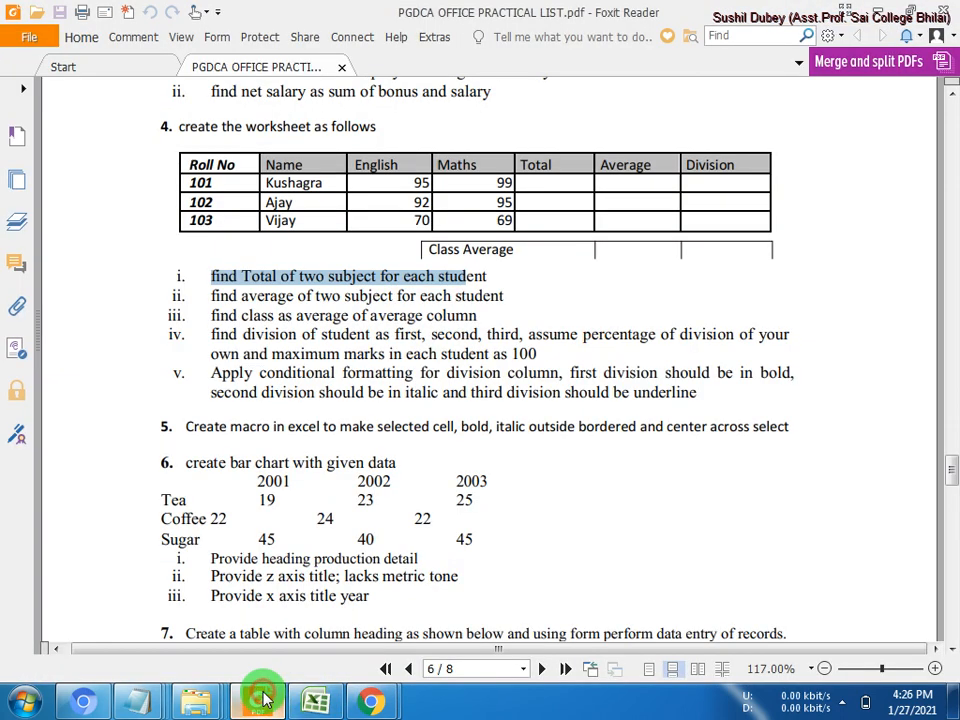
left_click_drag(213, 296, 493, 294)
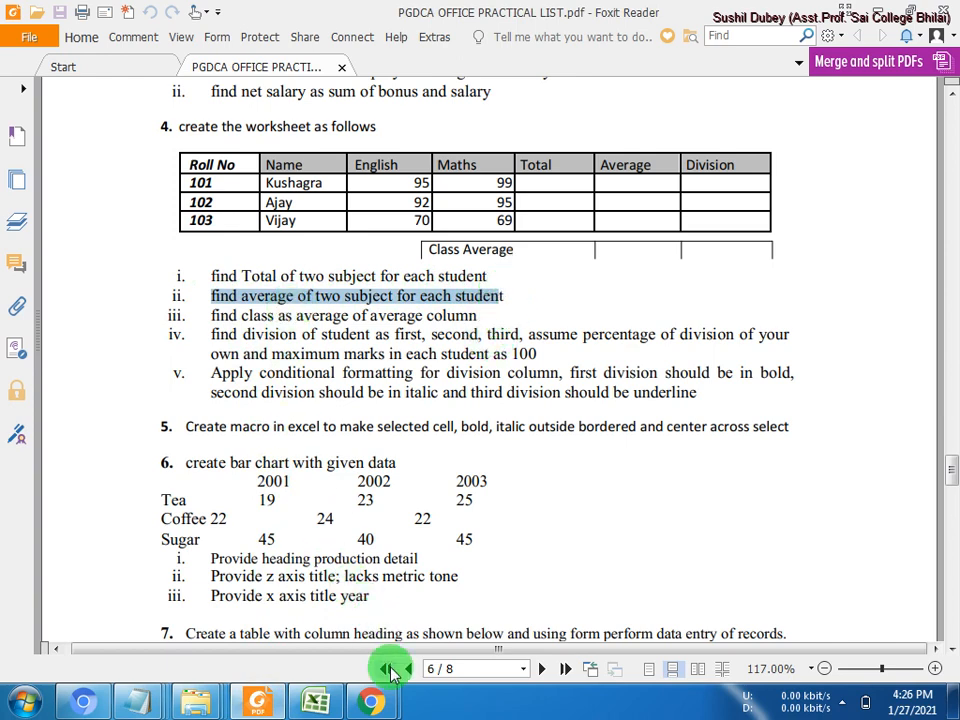
left_click(318, 699)
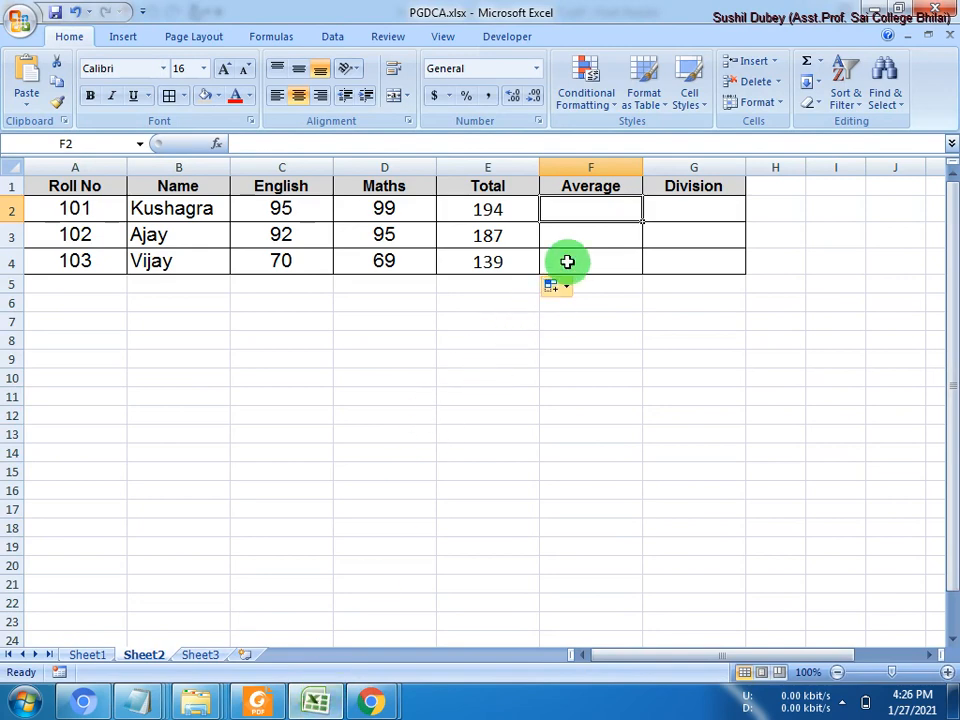
type("=")
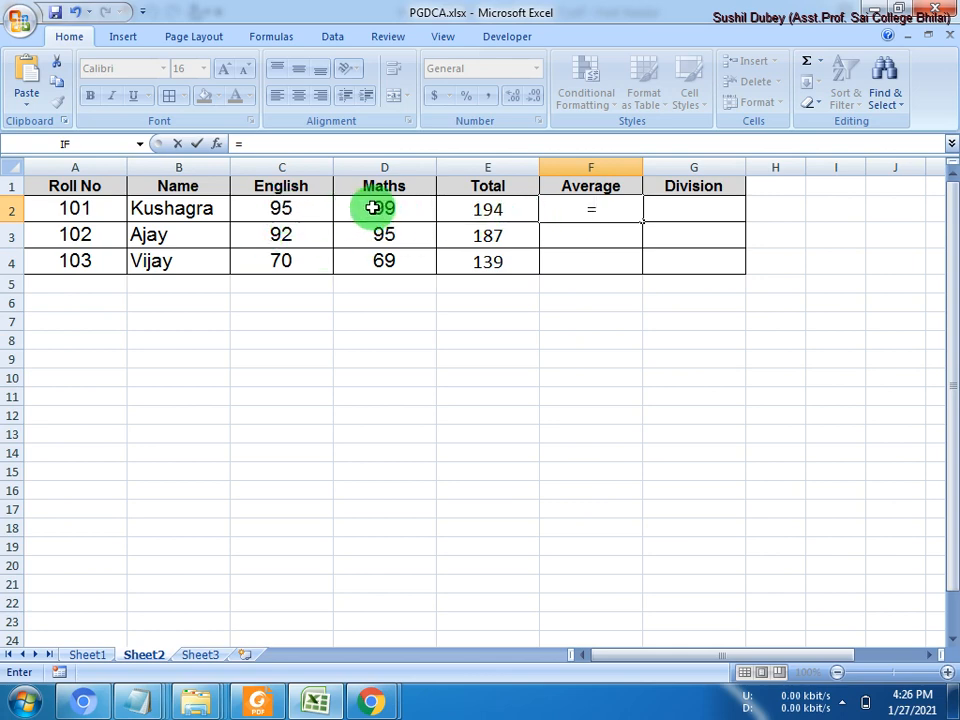
left_click(492, 210)
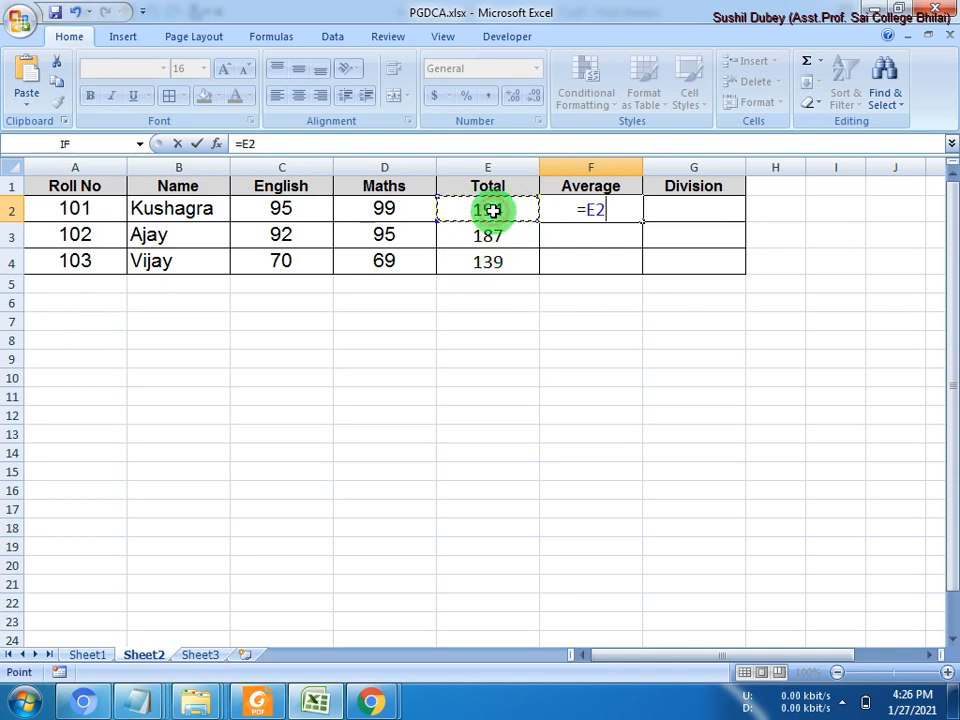
type("/2")
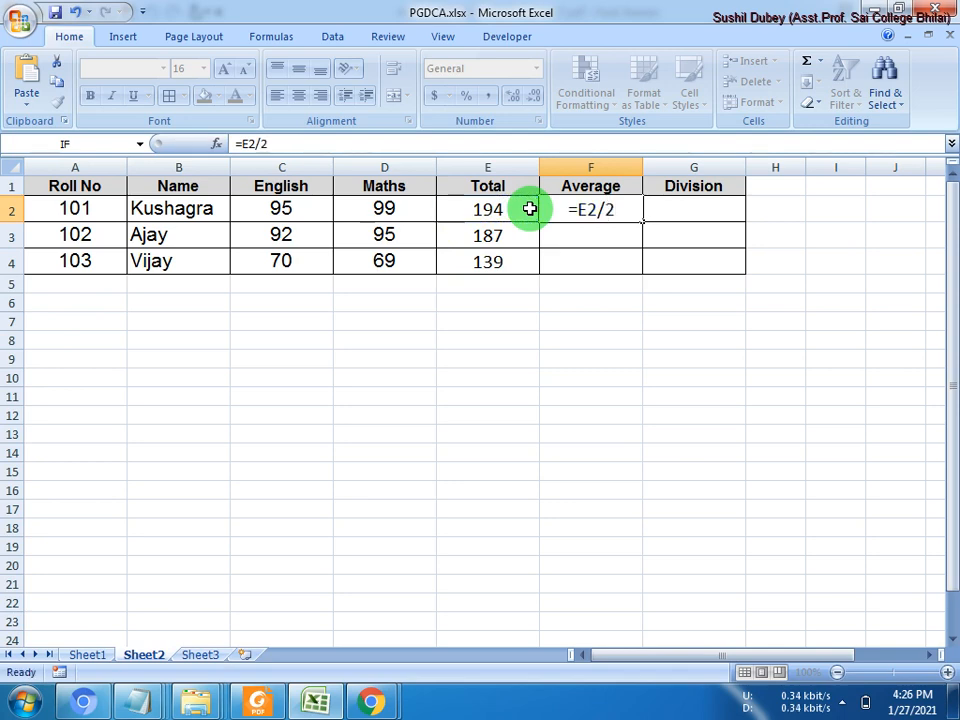
key("Return")
- Copy the average formula in F2 down to F4 for the other students
left_click(576, 210)
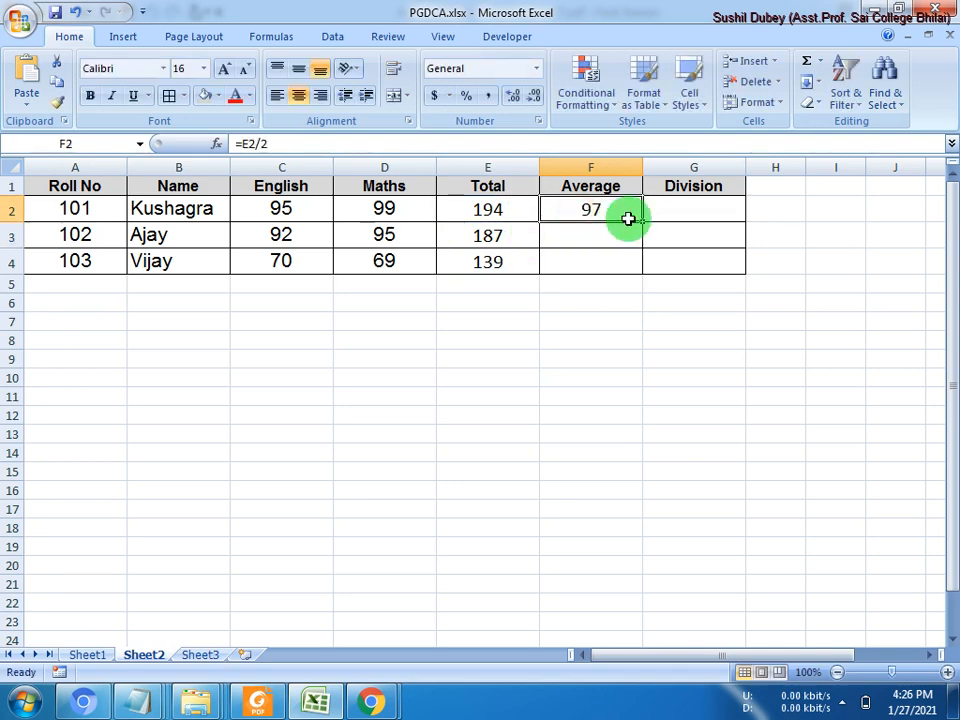
left_click_drag(643, 221, 645, 263)
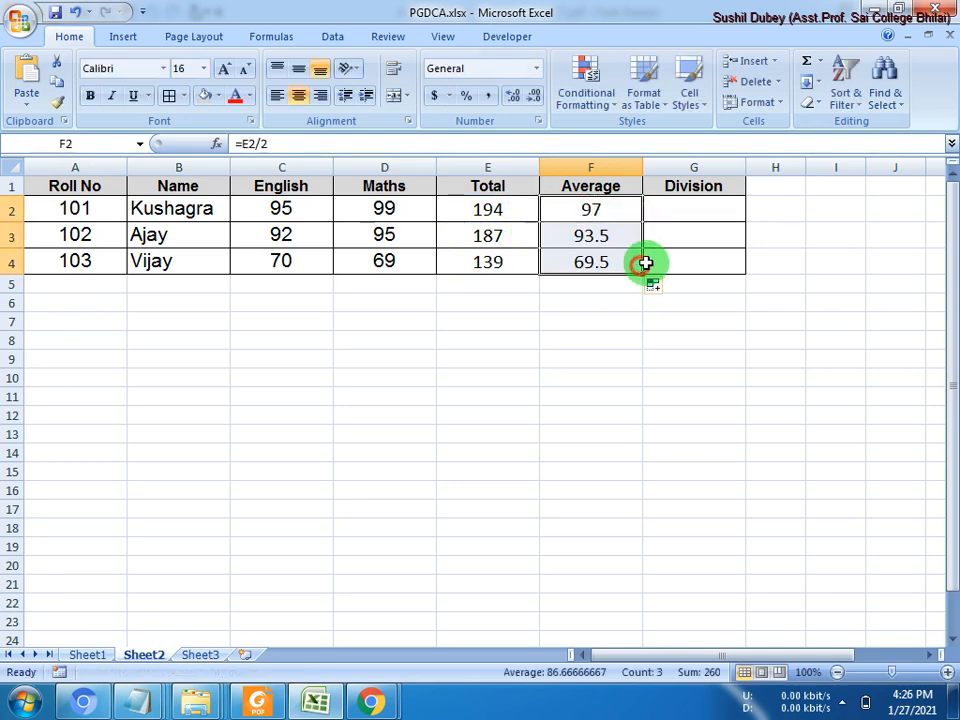
left_click(621, 209)
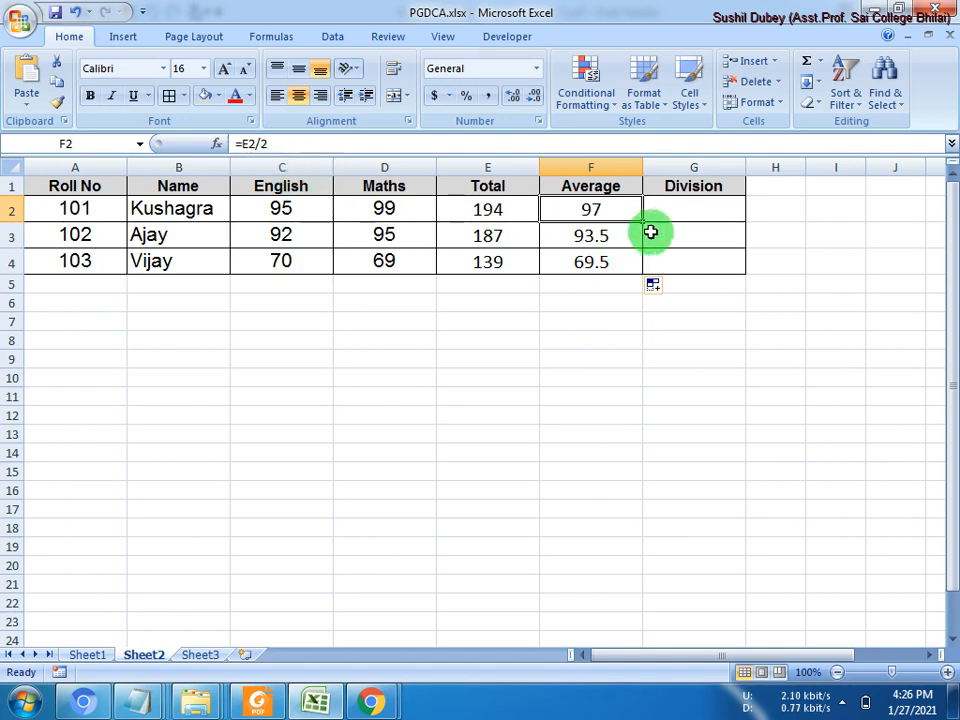
- Check the division instruction in the Foxit Reader PDF, then insert an IF function in cell G2 of the Excel worksheet
left_click(675, 209)
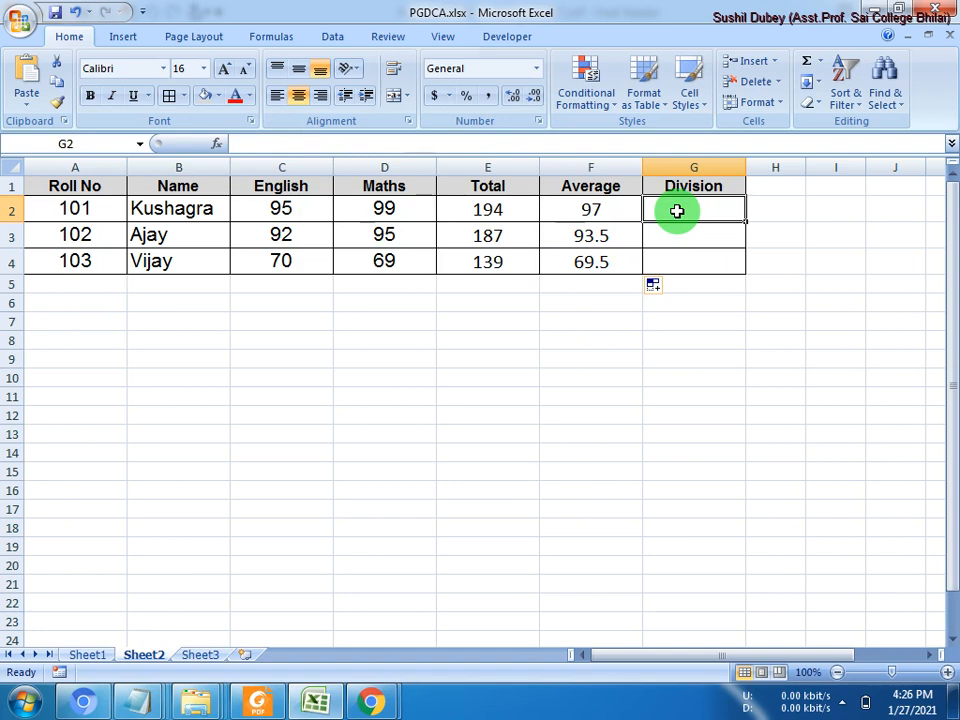
left_click(257, 700)
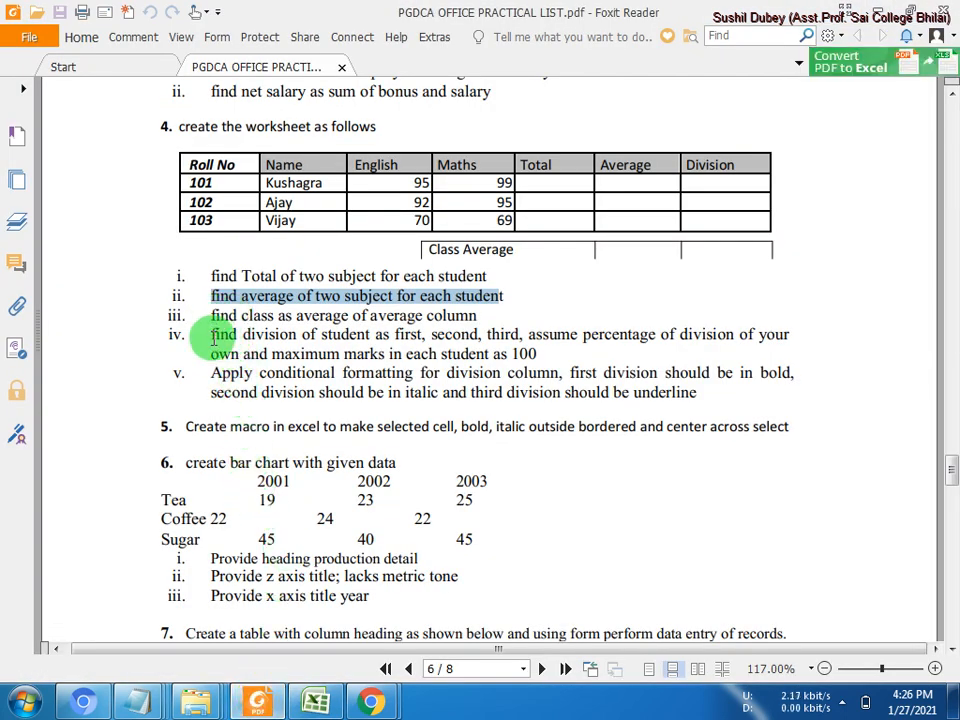
left_click_drag(214, 334, 524, 344)
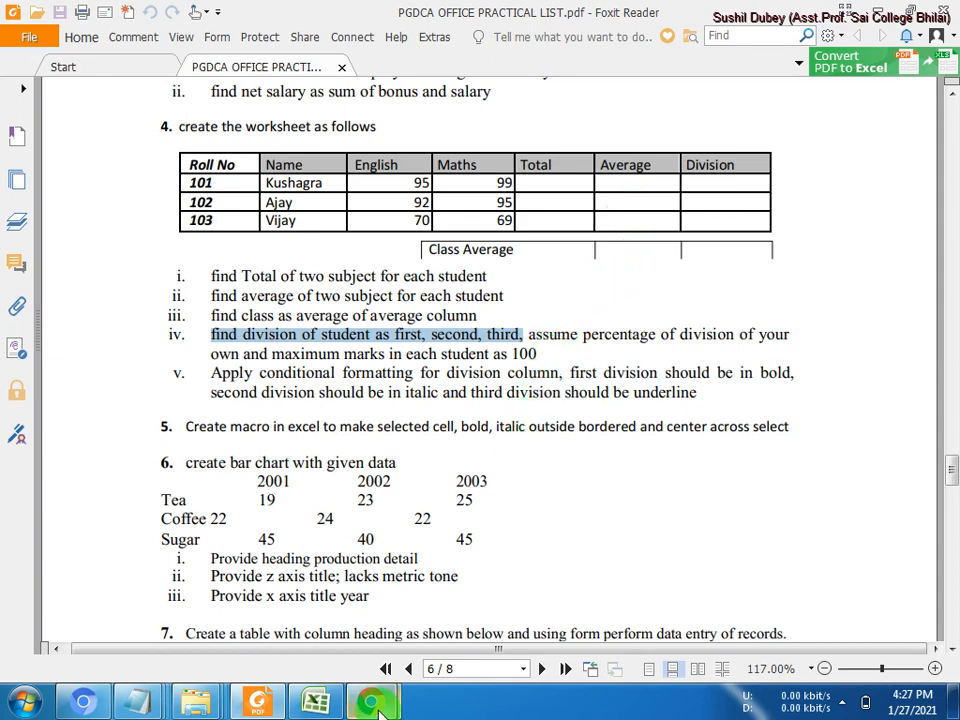
left_click(316, 703)
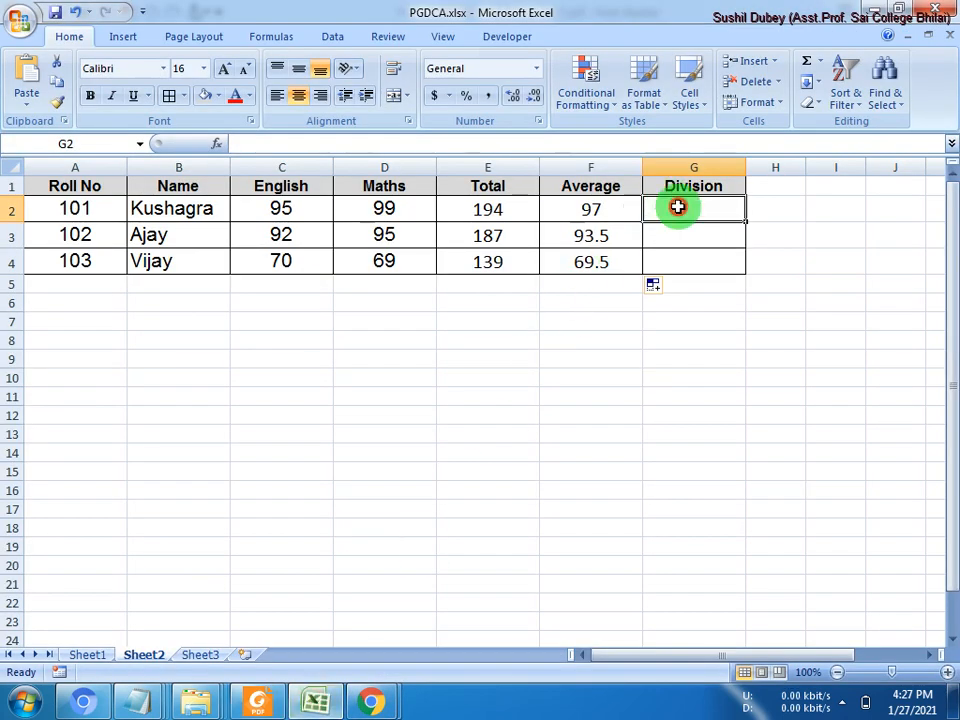
left_click(215, 144)
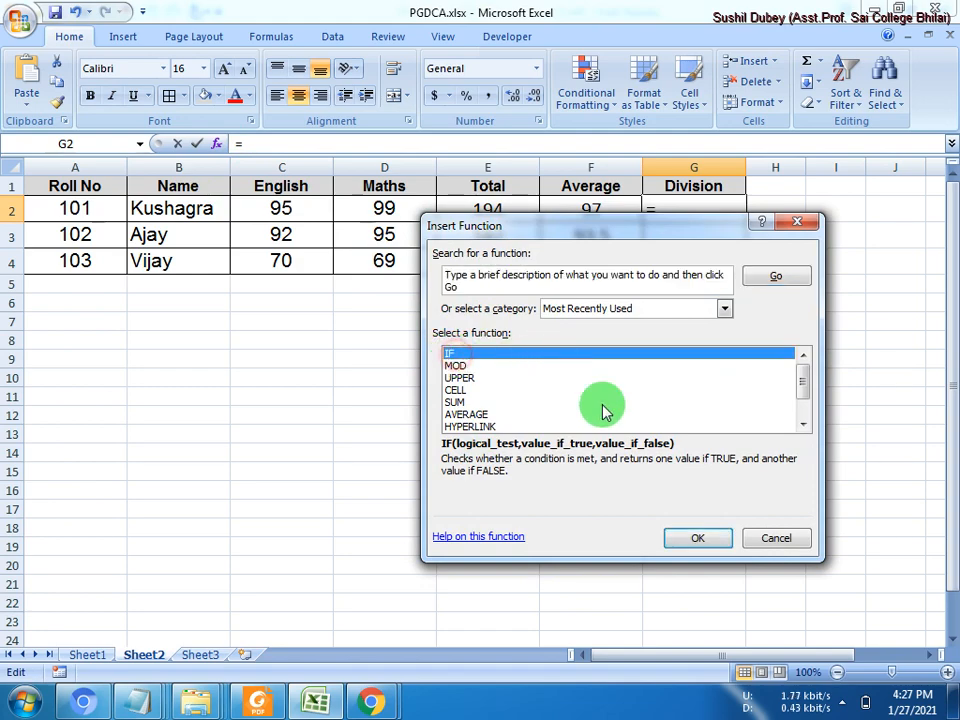
left_click(690, 538)
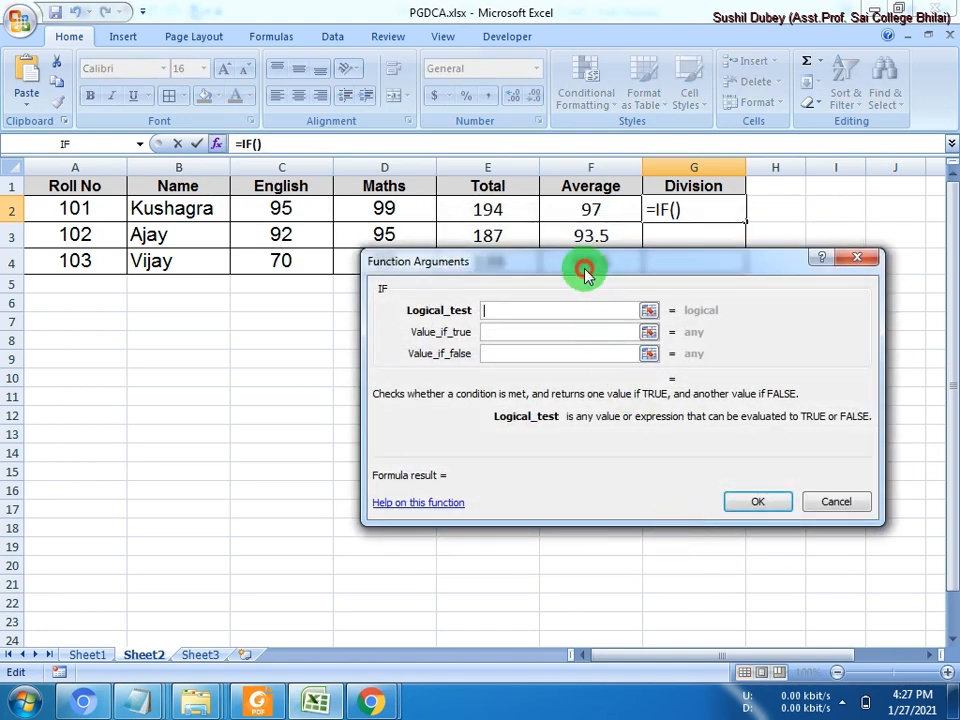
- Move the function arguments dialog below the table and set the IF function's logical test to F2>=60
left_click_drag(585, 266, 440, 316)
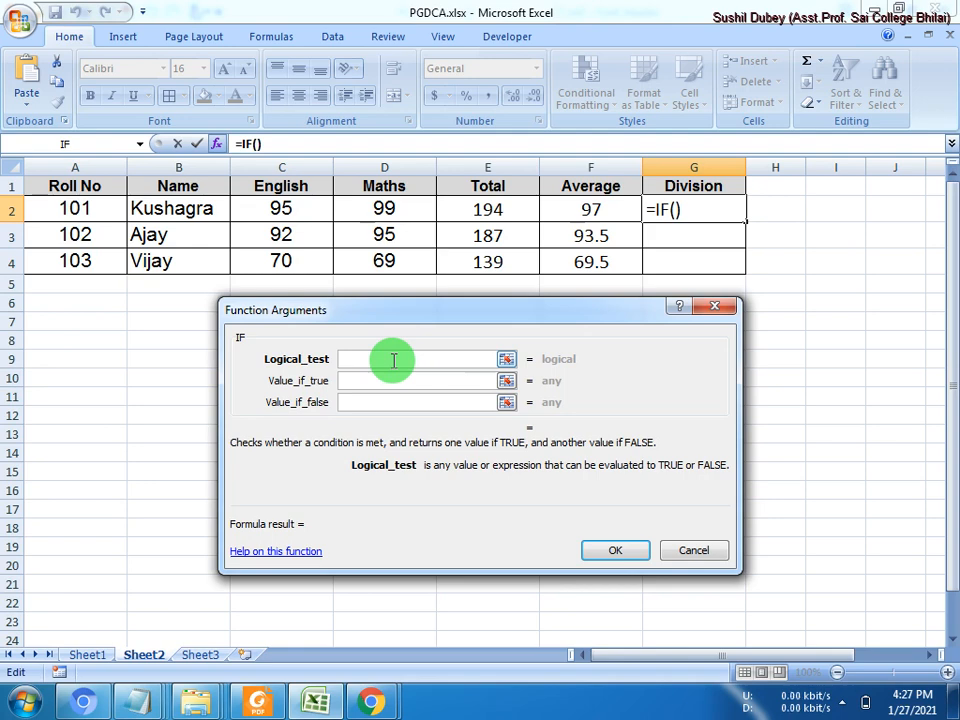
left_click(590, 211)
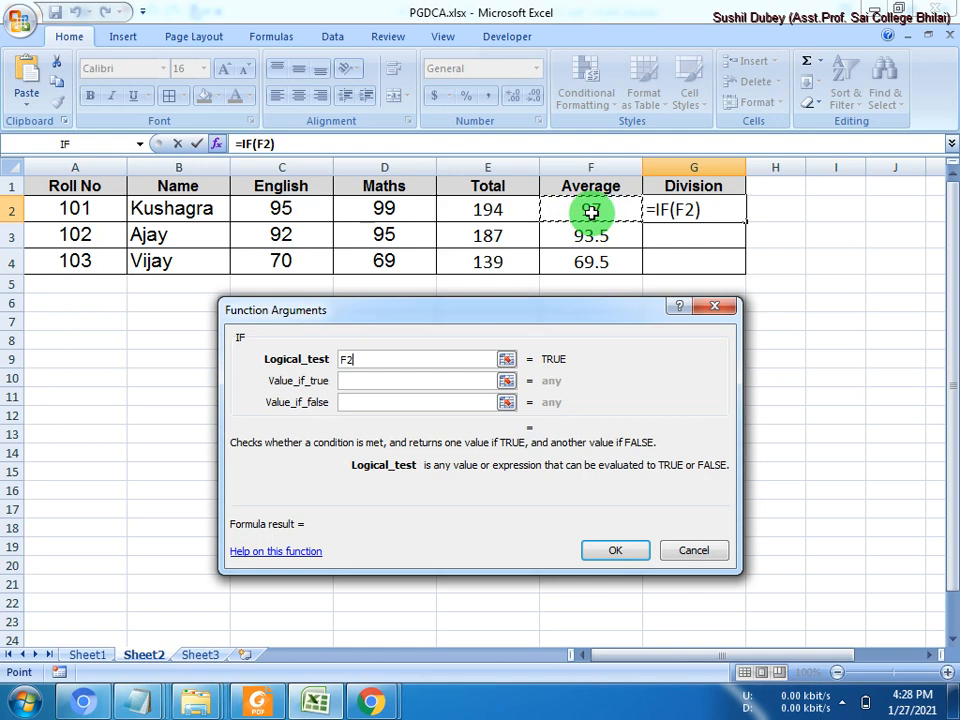
type(">")
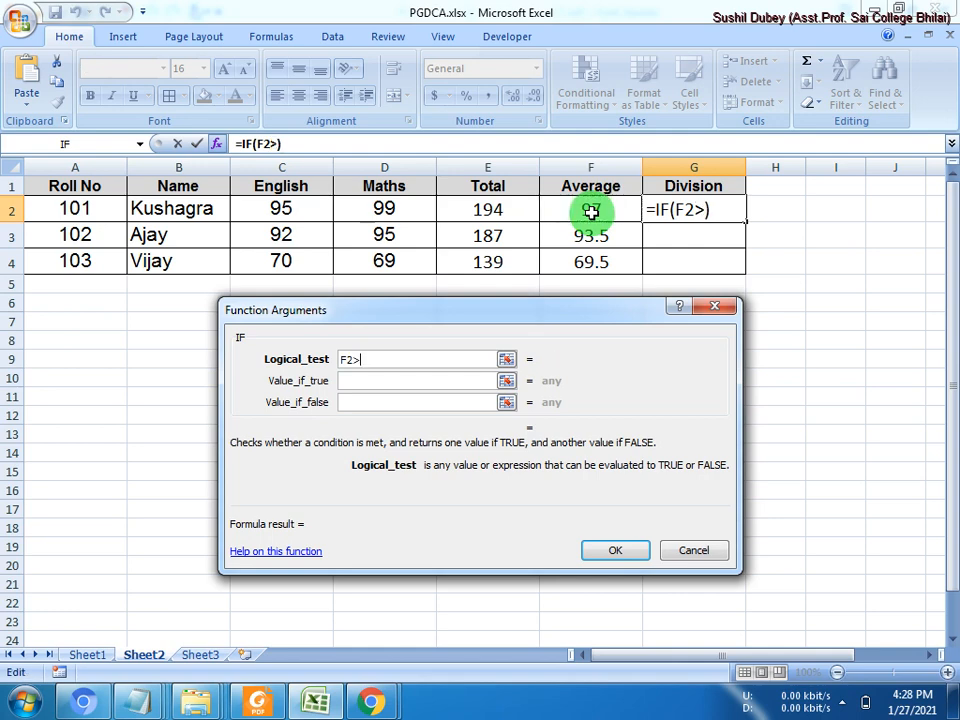
type("60")
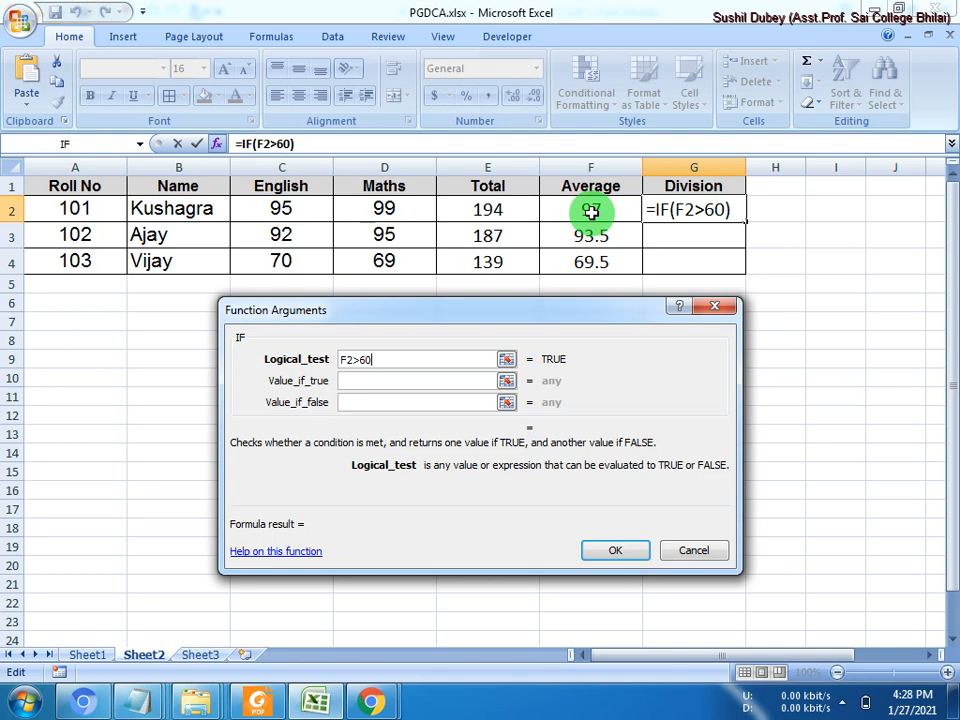
type("=")
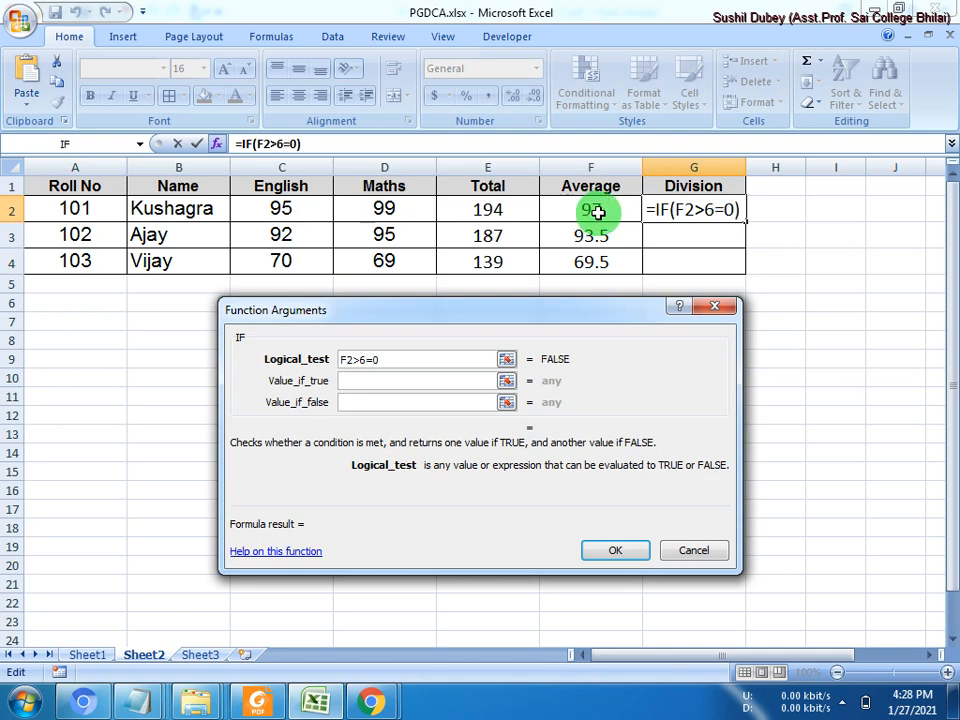
key("BackSpace")
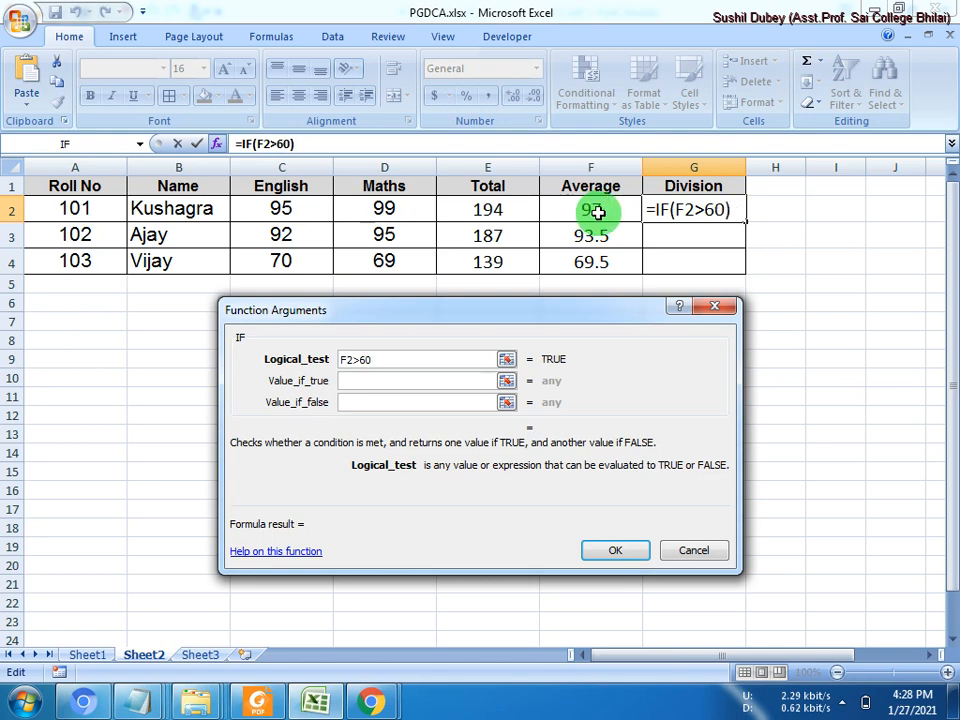
type("=")
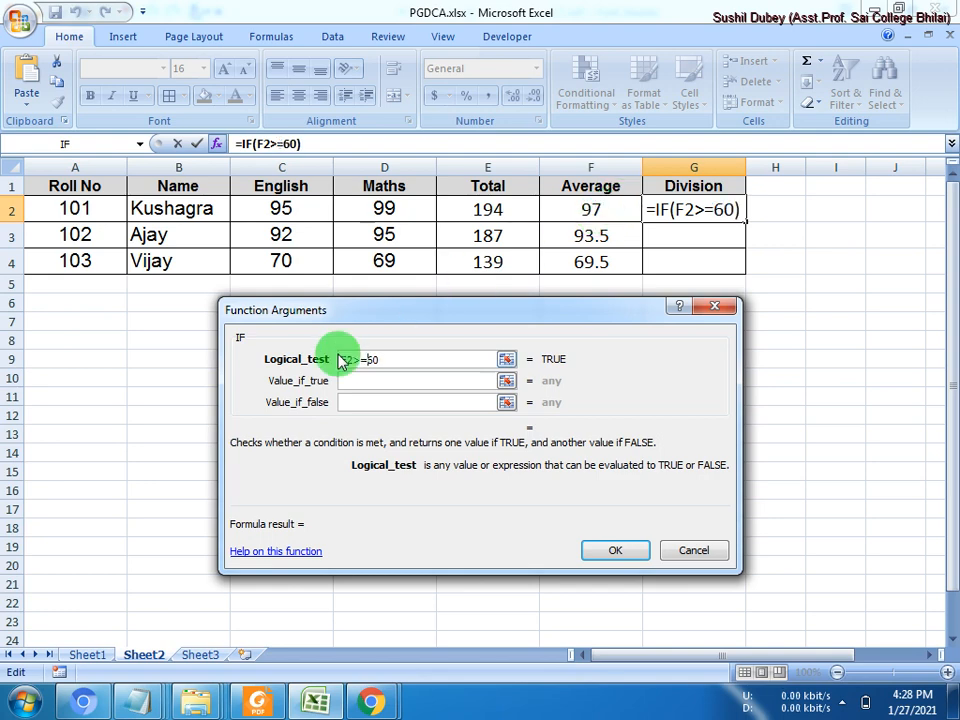
left_click_drag(358, 360, 389, 360)
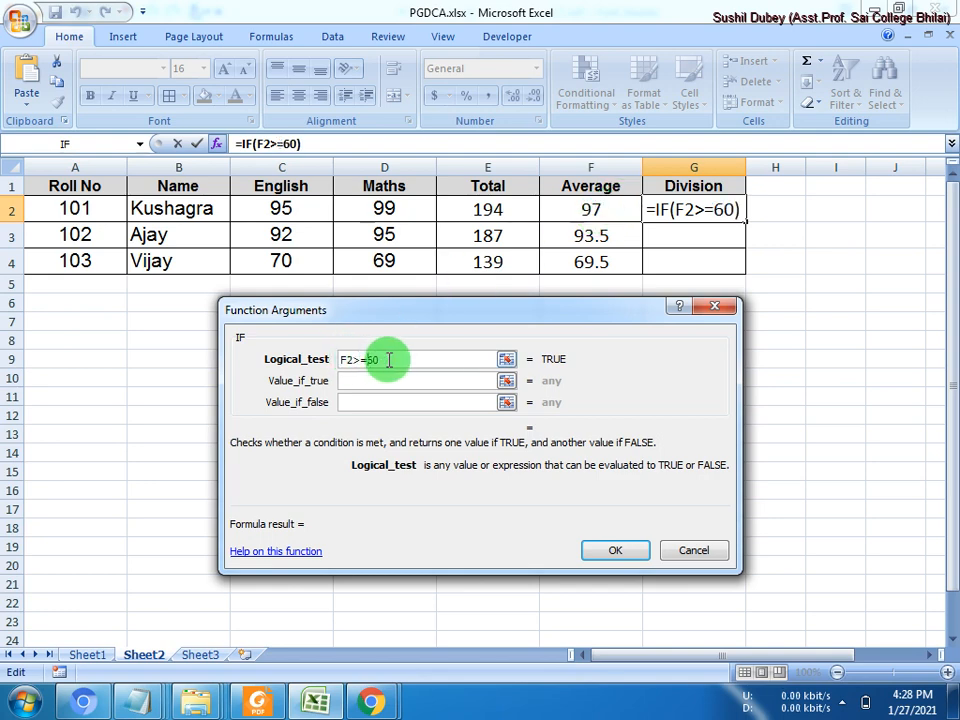
- Set the IF function to return First Div when true and --- when false, and enter it in cell G2
left_click(375, 381)
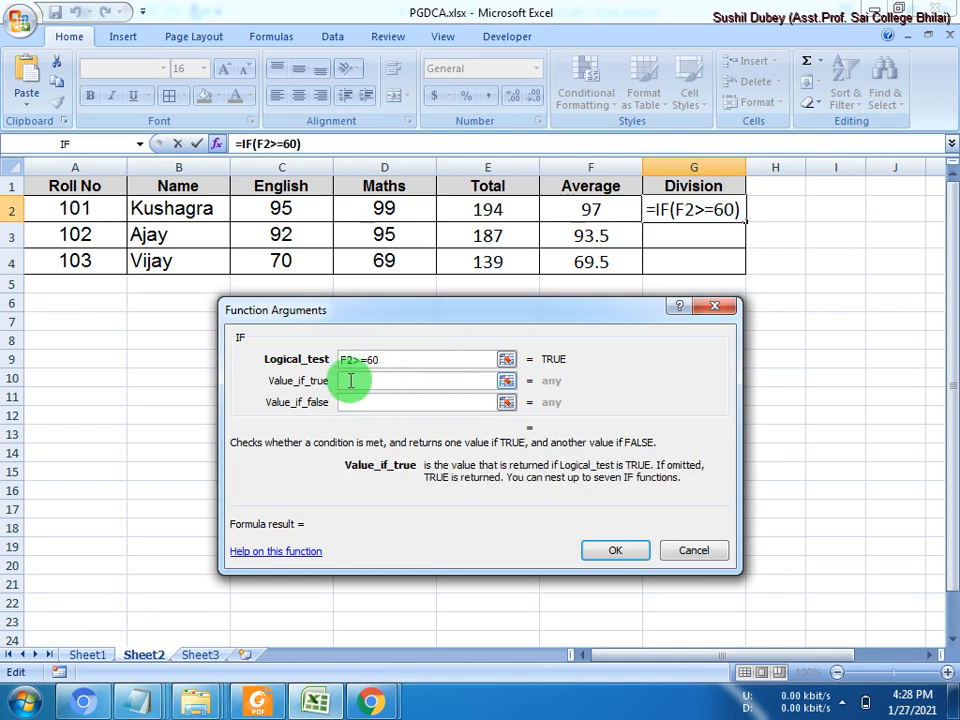
type("Fi")
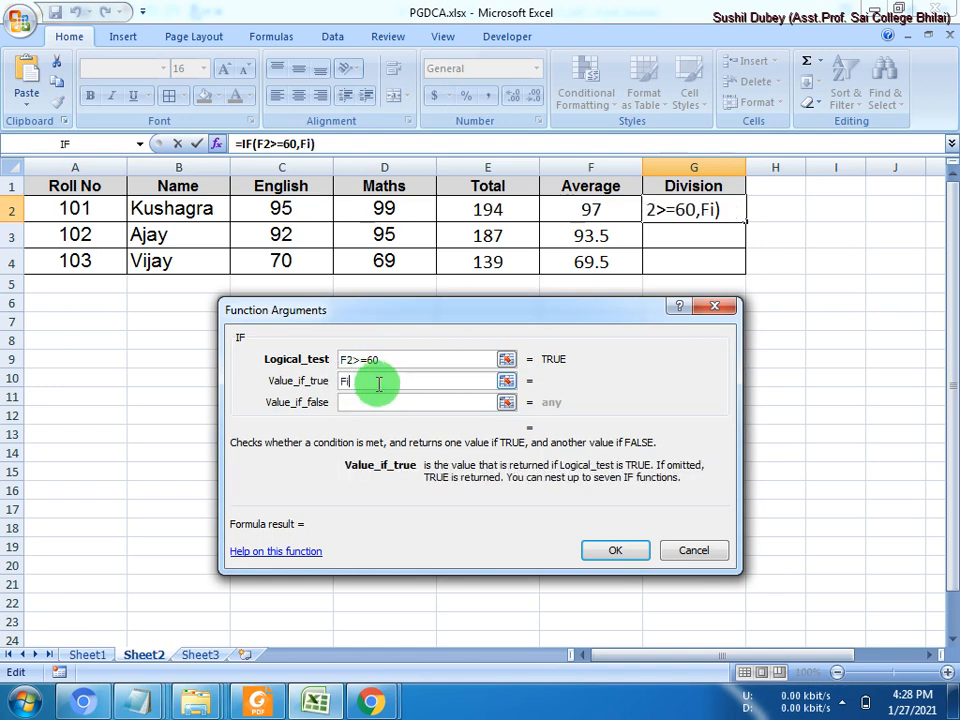
type("rst Div")
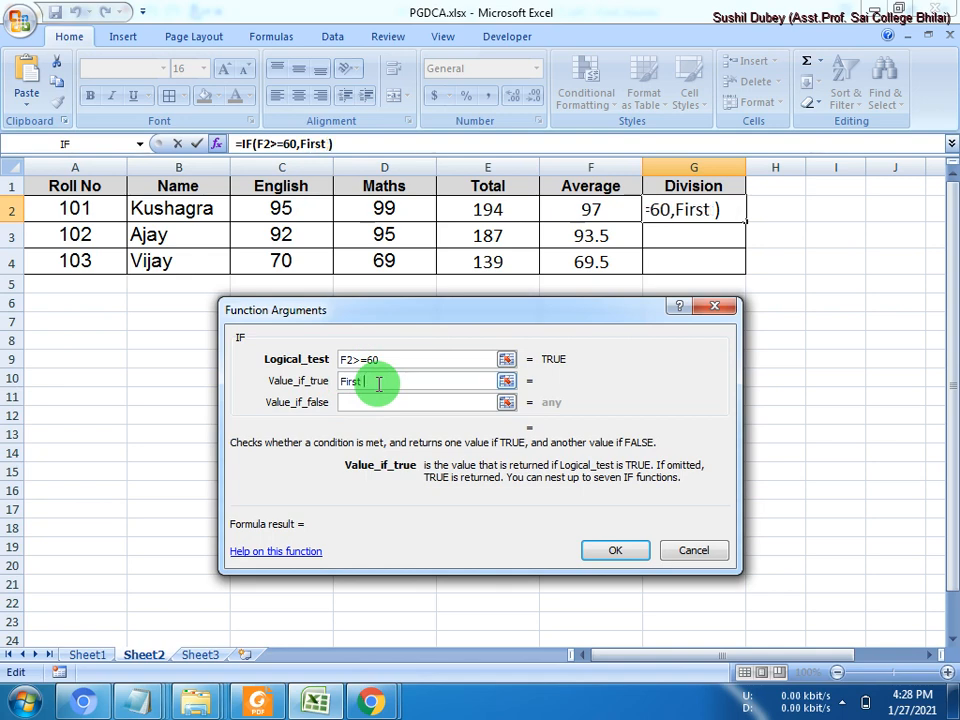
left_click(362, 400)
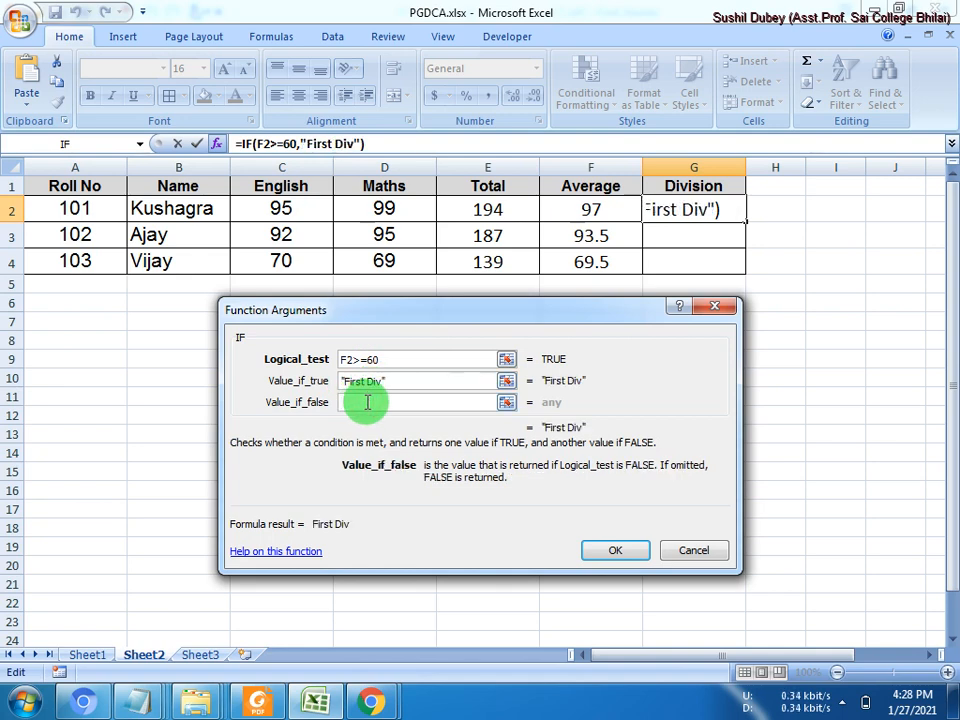
type("---")
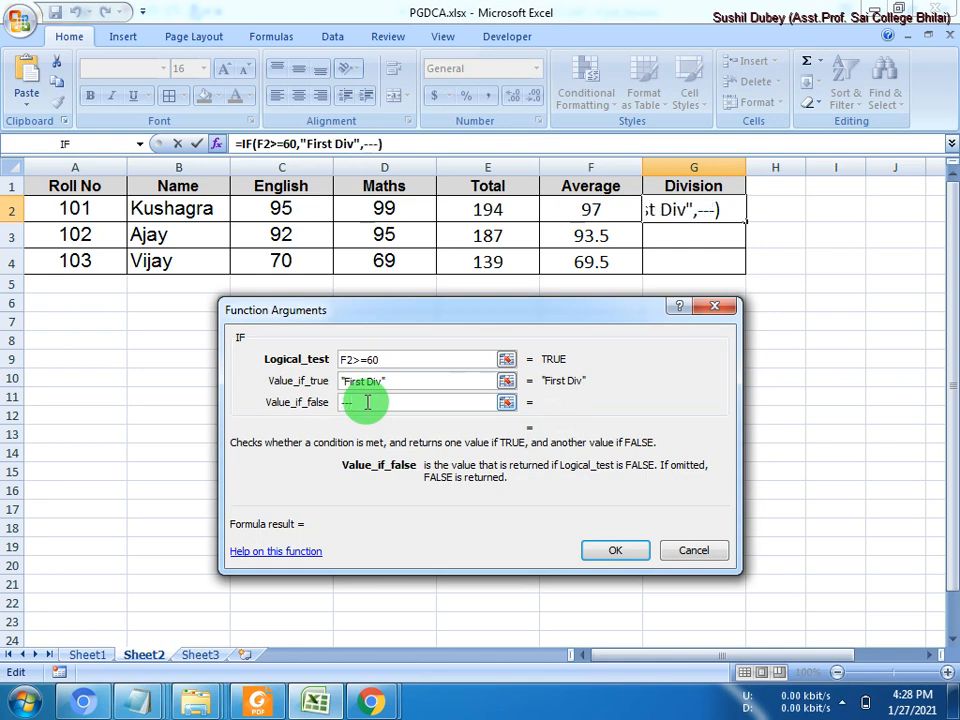
left_click(407, 378)
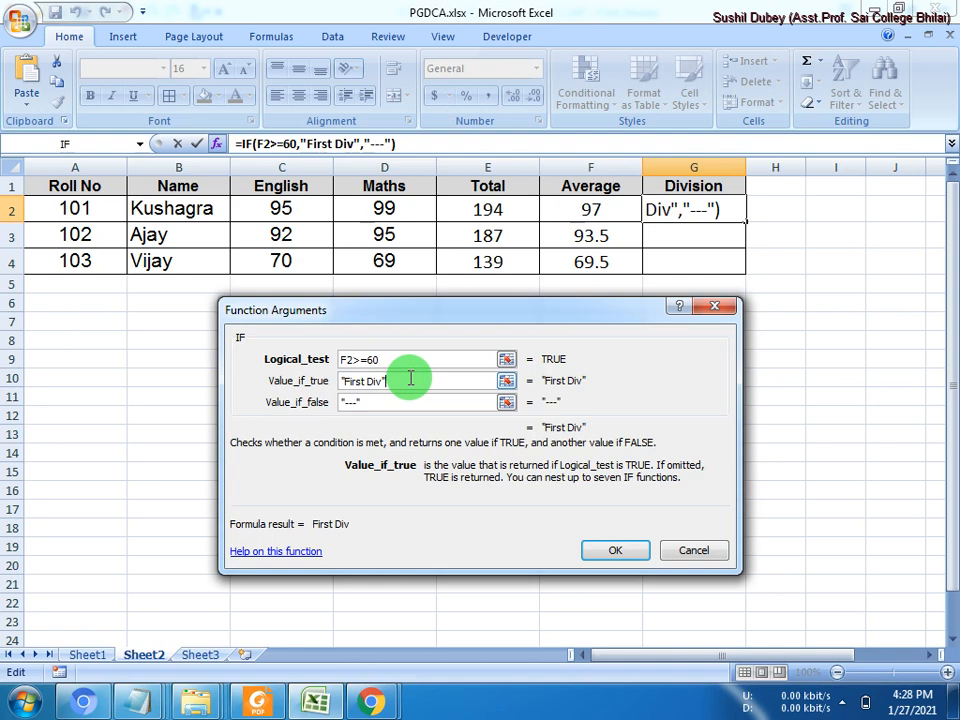
left_click(617, 551)
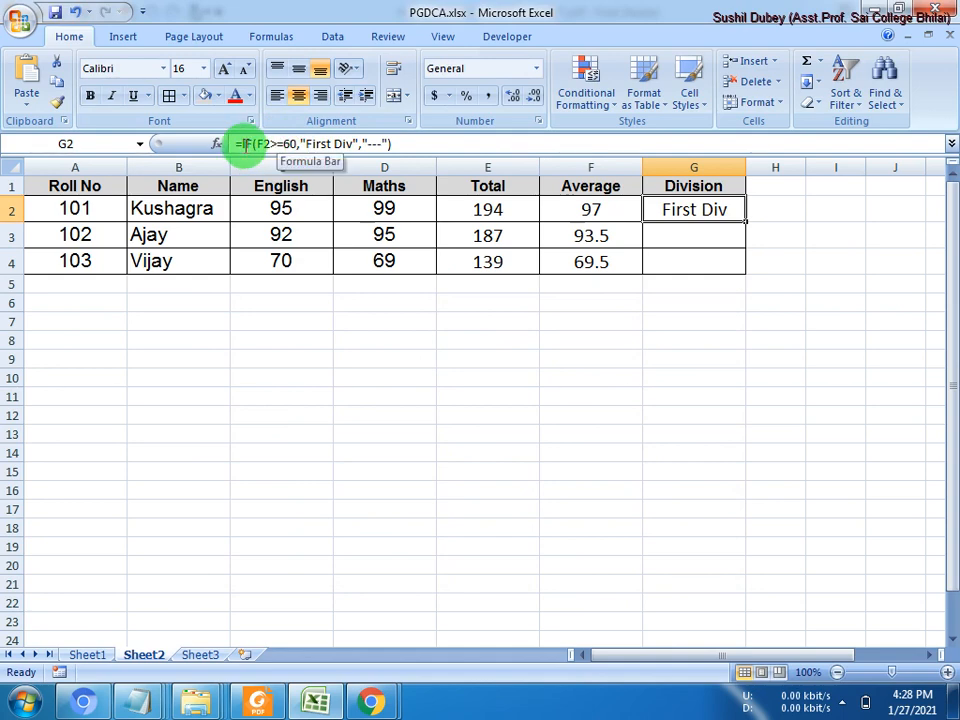
- Copy the IF formula from cell G2 and paste it into a new Notepad document placed below the header row
mouse_move(243, 143)
left_mouse_down()
mouse_move(405, 142)
mouse_move(232, 144)
left_mouse_up()
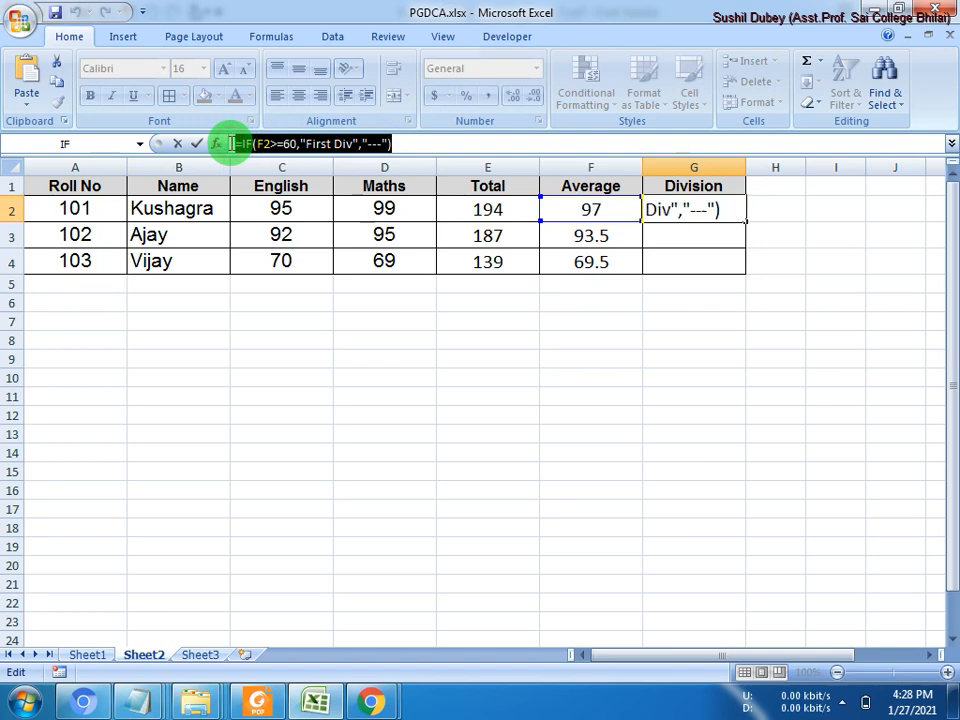
left_click(30, 702)
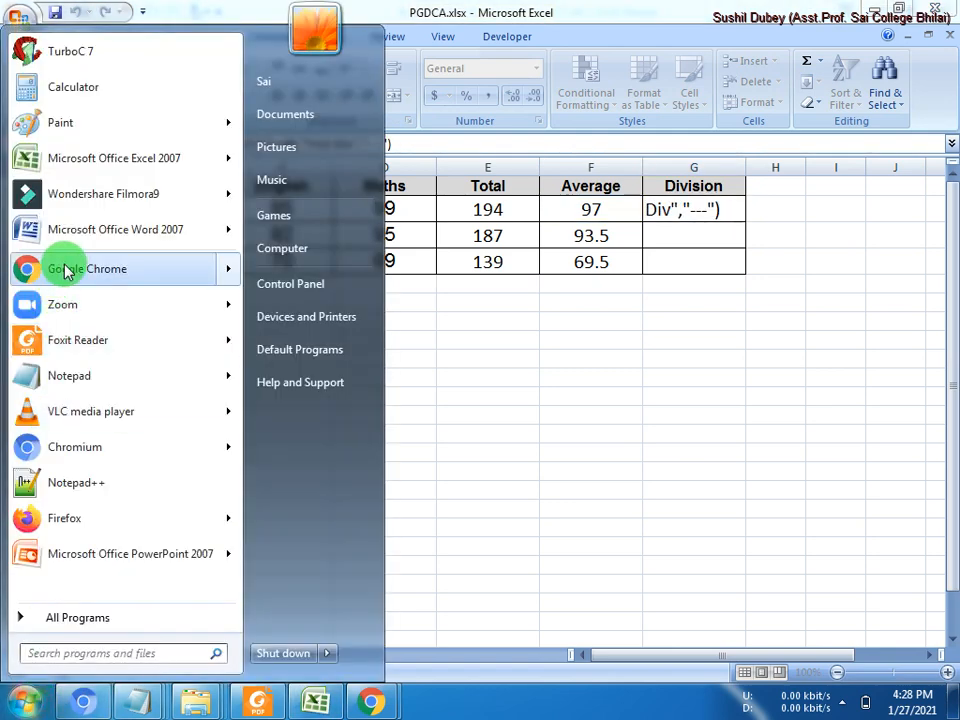
left_click(86, 386)
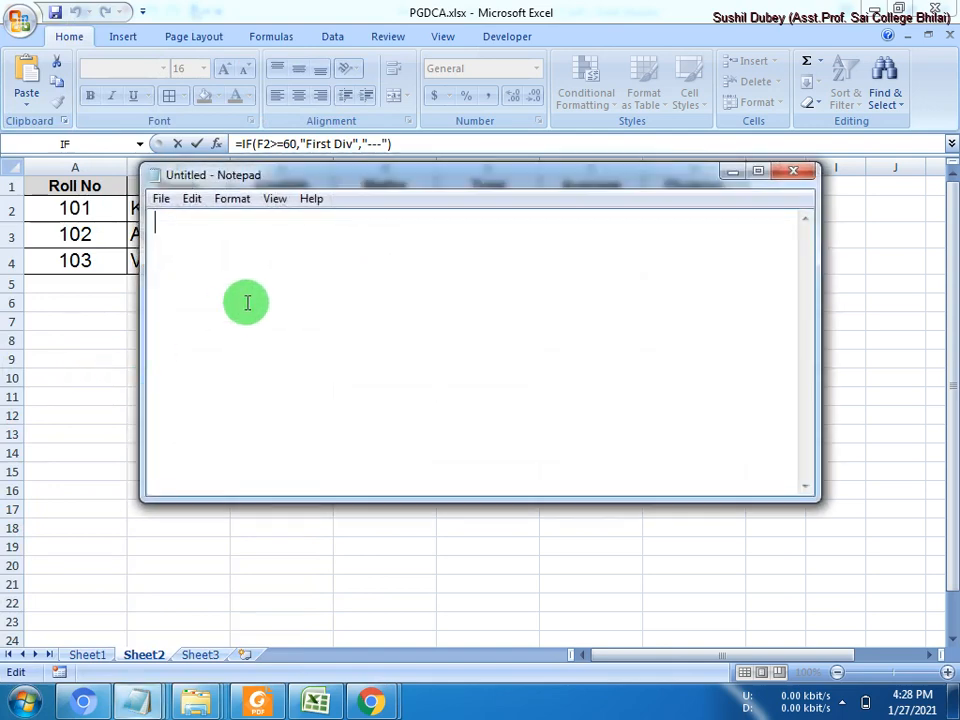
key("ctrl+v")
left_click_drag(380, 192, 452, 233)
left_click_drag(255, 261, 411, 262)
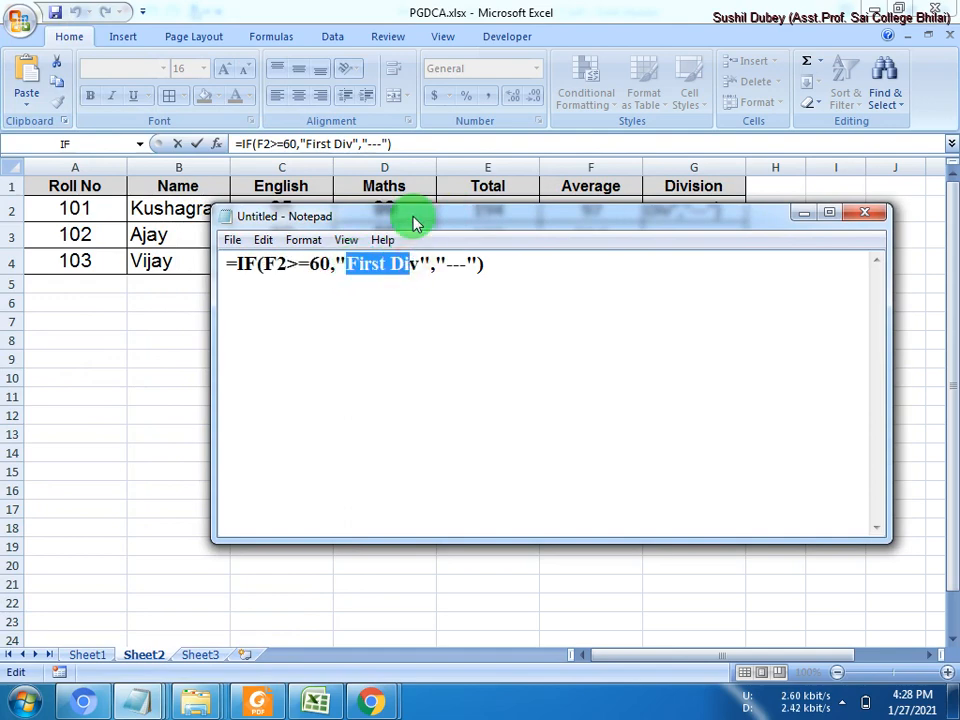
- Set the Notepad font size to 28
left_click(302, 240)
left_click(316, 281)
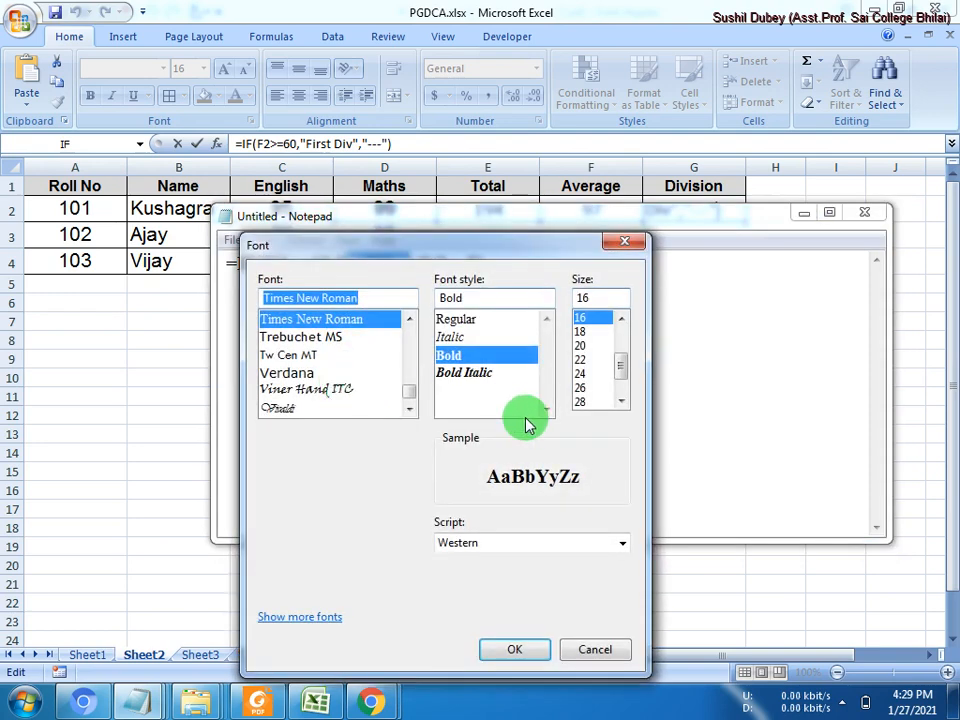
left_click(585, 401)
left_click(514, 649)
left_click(503, 300)
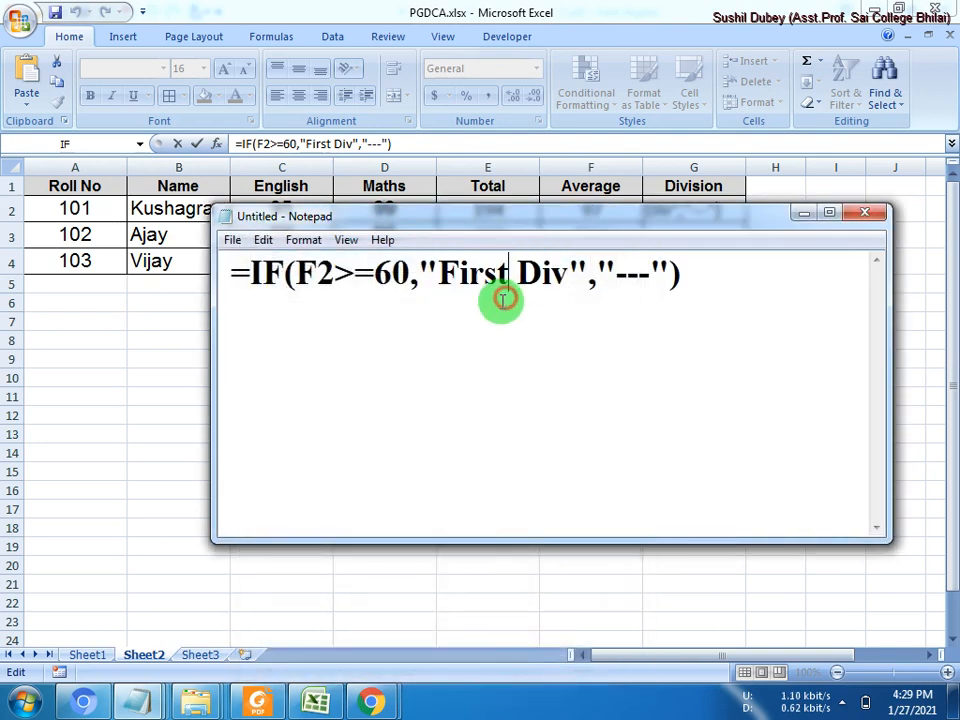
- Replace the "---" argument with a copy of the whole IF function without its equals sign, and widen the Notepad window
double_click(266, 273)
left_click_drag(300, 272, 662, 273)
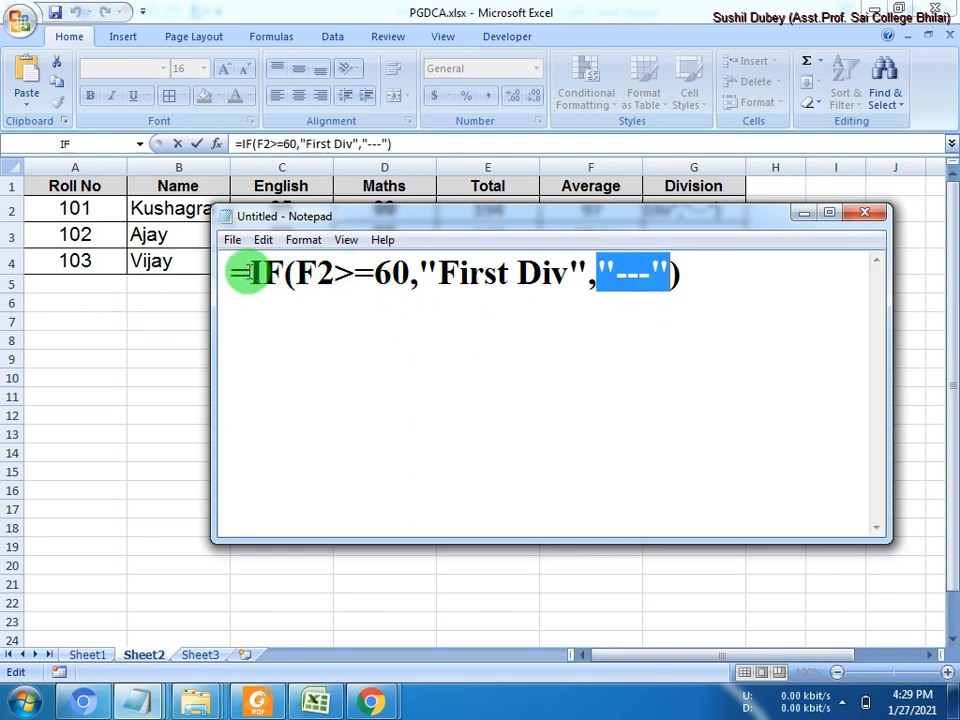
left_click_drag(248, 272, 690, 280)
key("ctrl+c")
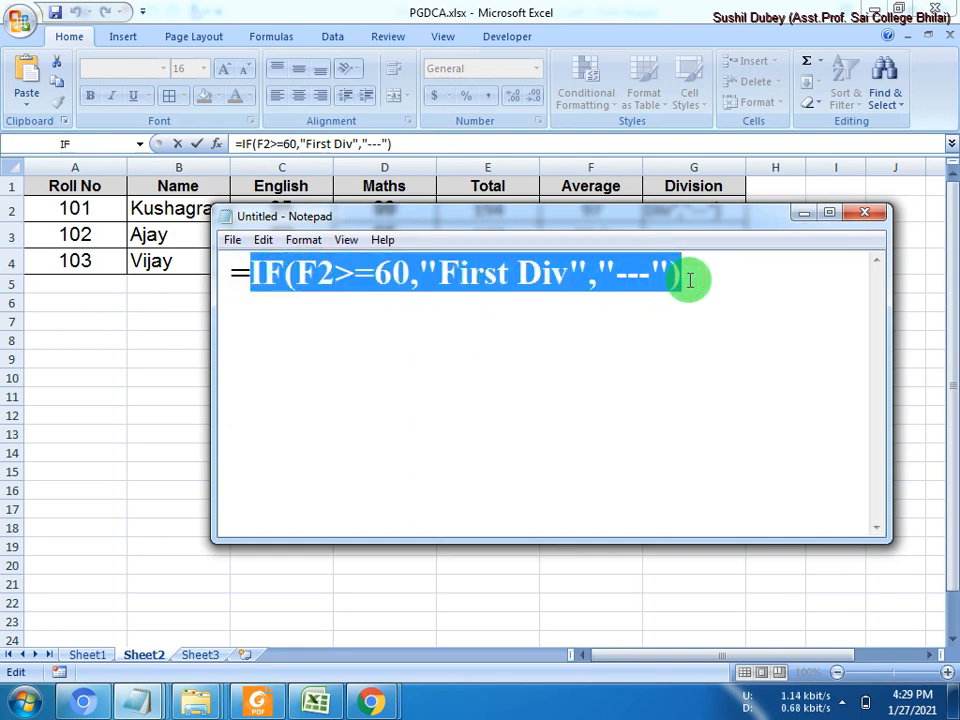
left_click_drag(612, 276, 665, 266)
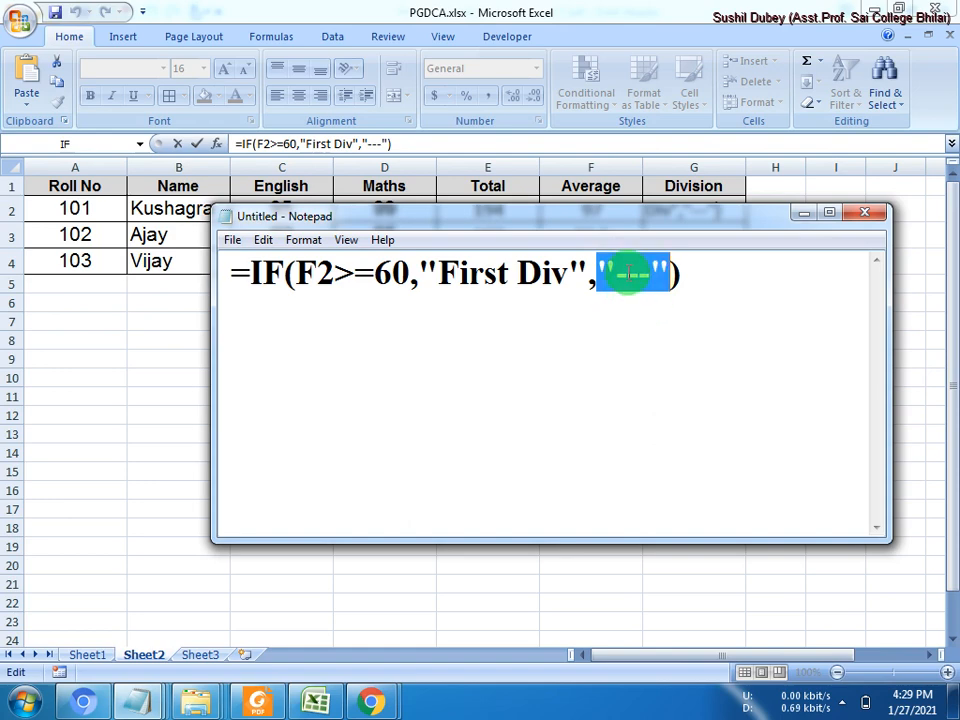
right_click(628, 272)
left_click(670, 368)
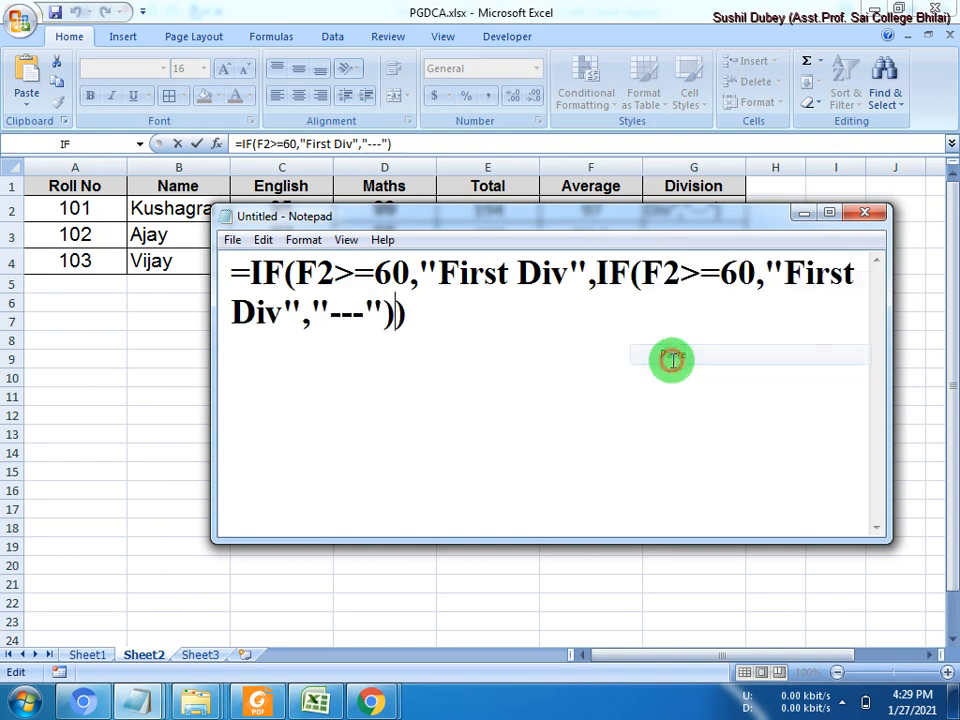
left_click_drag(211, 300, 4, 330)
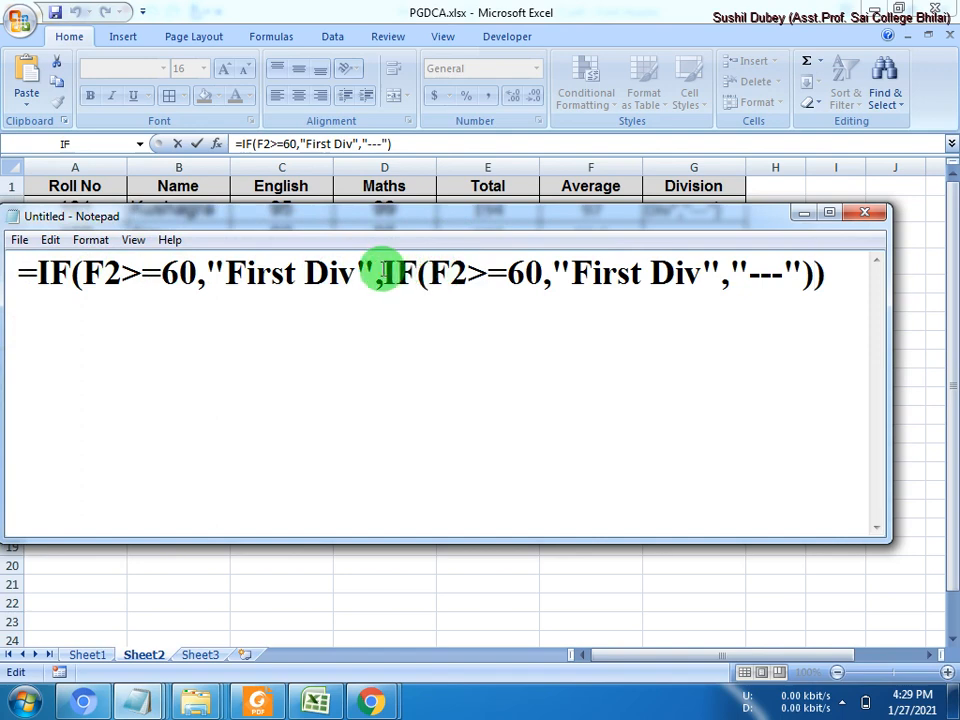
- Change the nested IF's logical test to F2>=45
left_click_drag(383, 272, 805, 272)
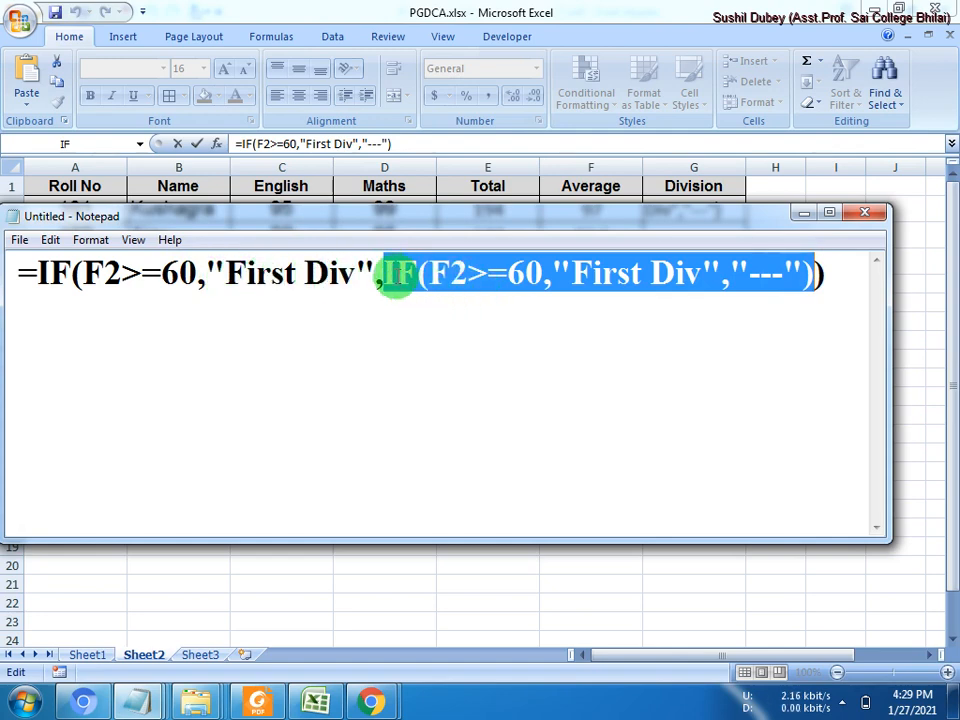
left_click(492, 278)
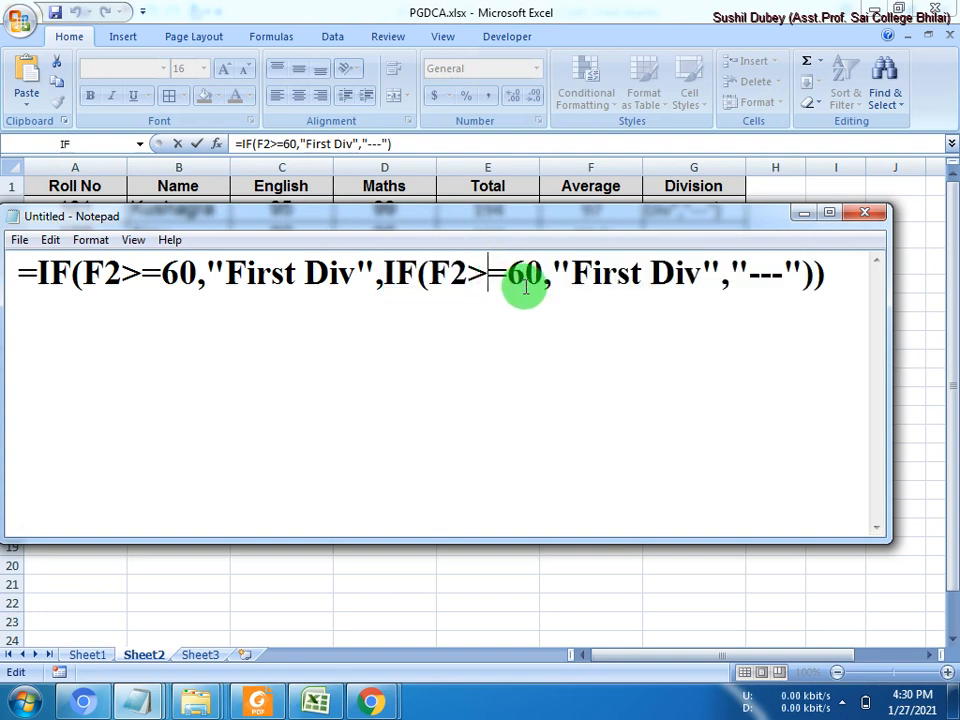
key("BackSpace")
key("BackSpace")
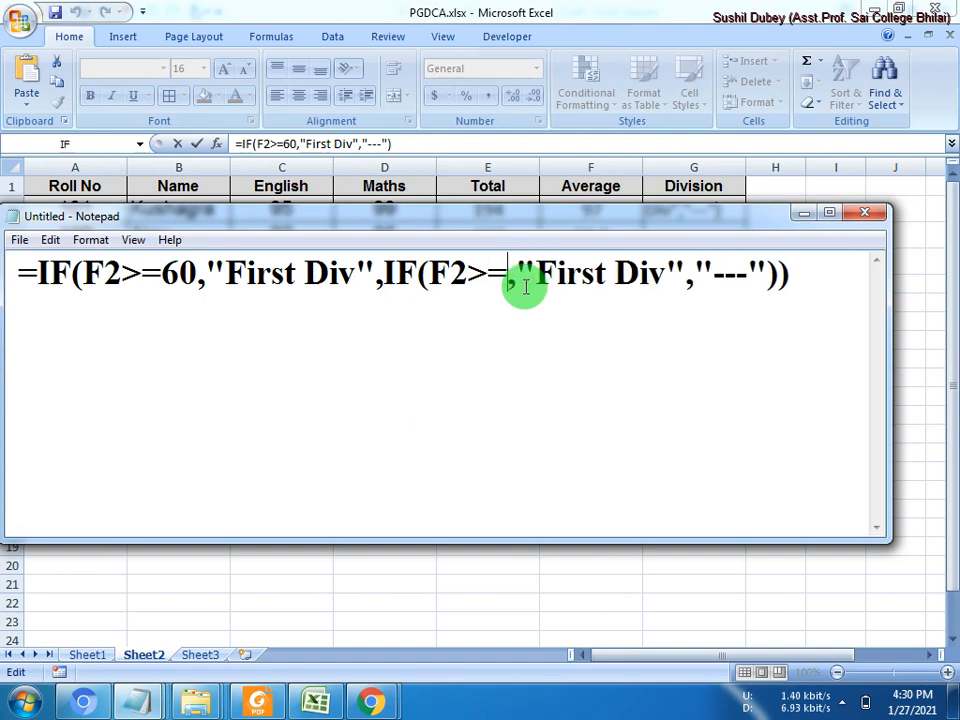
type("45")
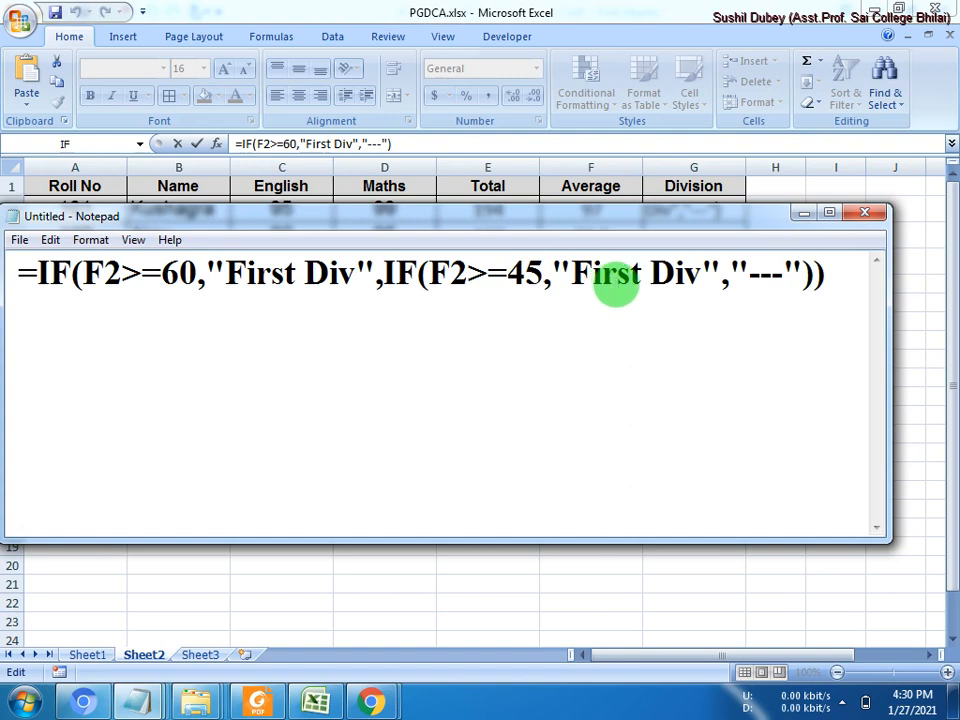
- Try extending the nested IF's logical test with "and F2<60", and remove the added text again
type("and")
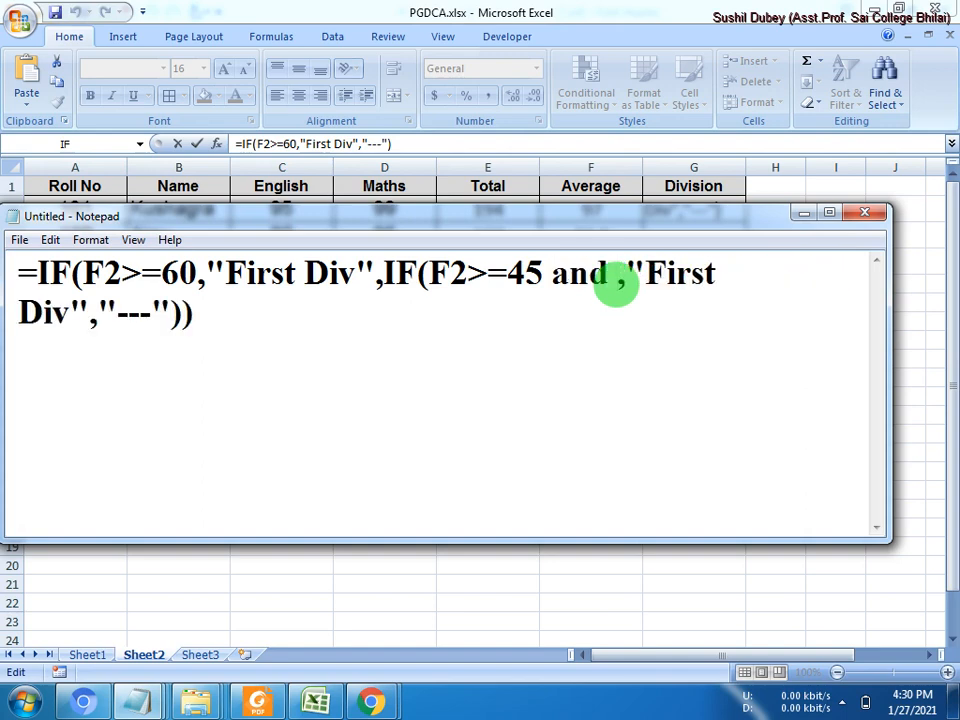
type(" F")
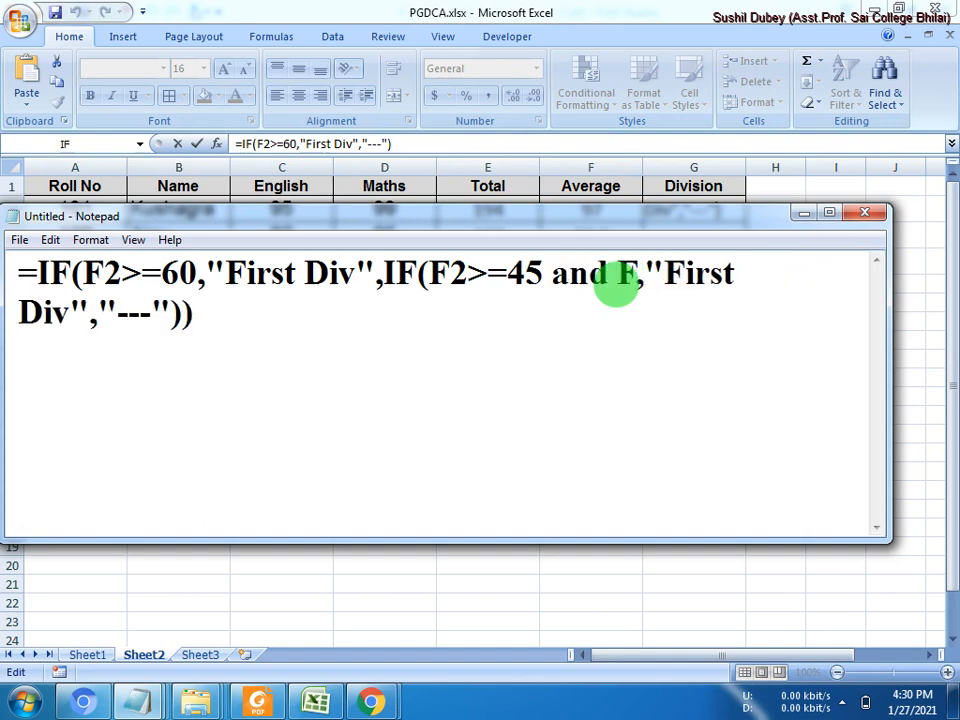
type("2")
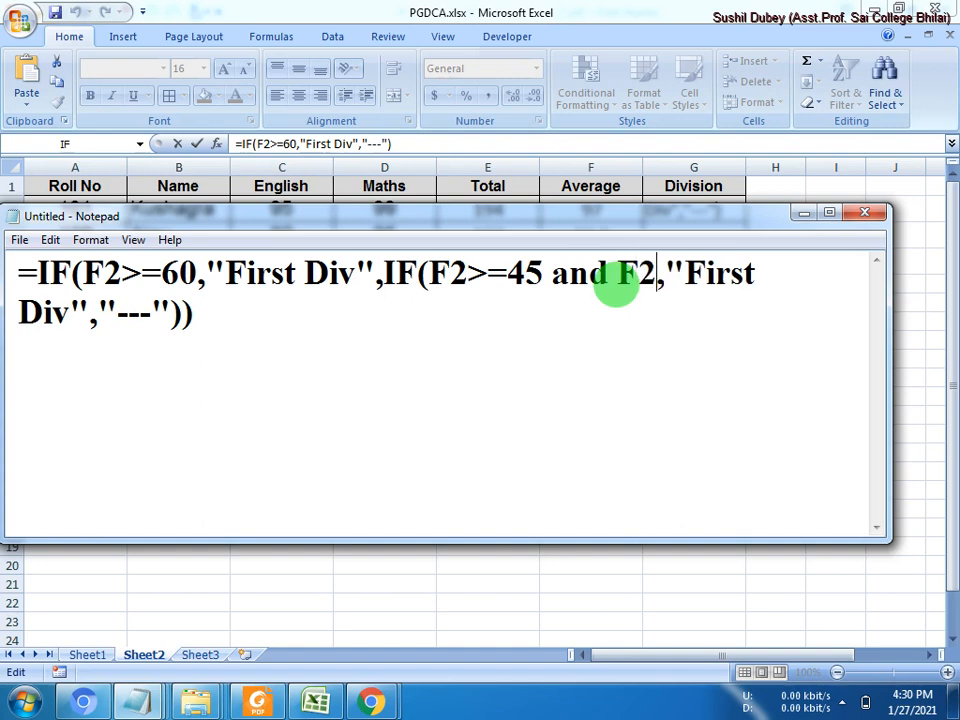
type("<")
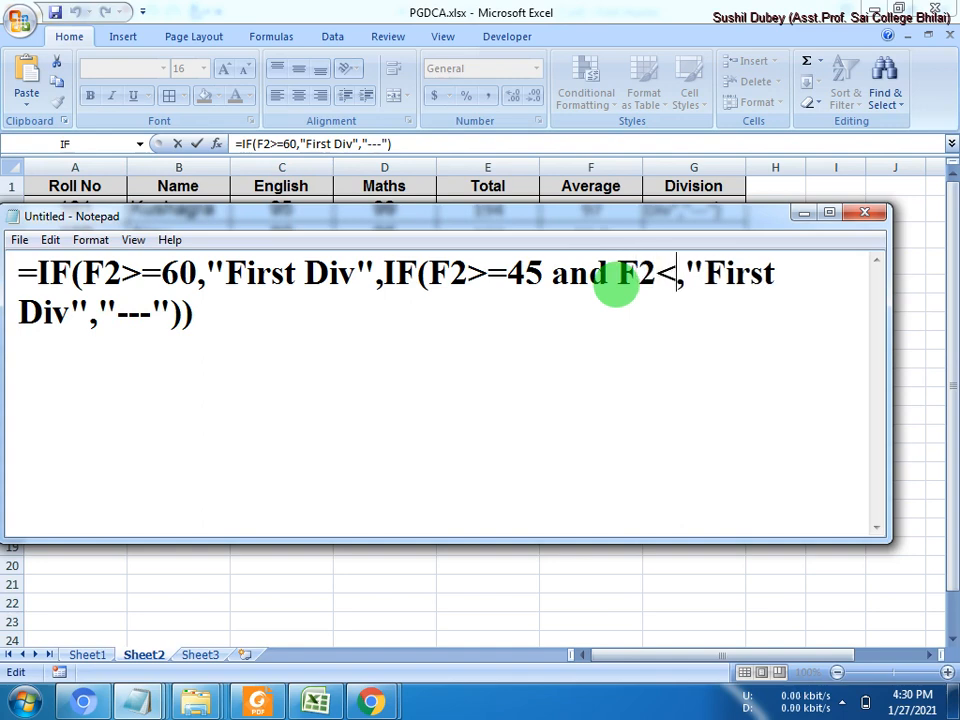
type("60")
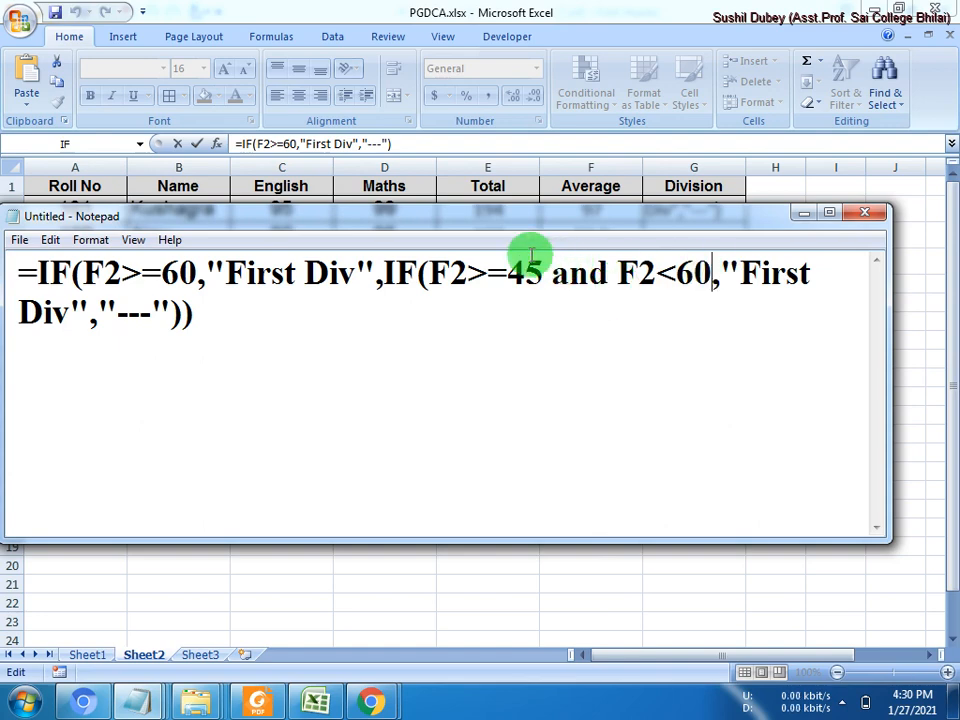
left_click_drag(428, 273, 705, 270)
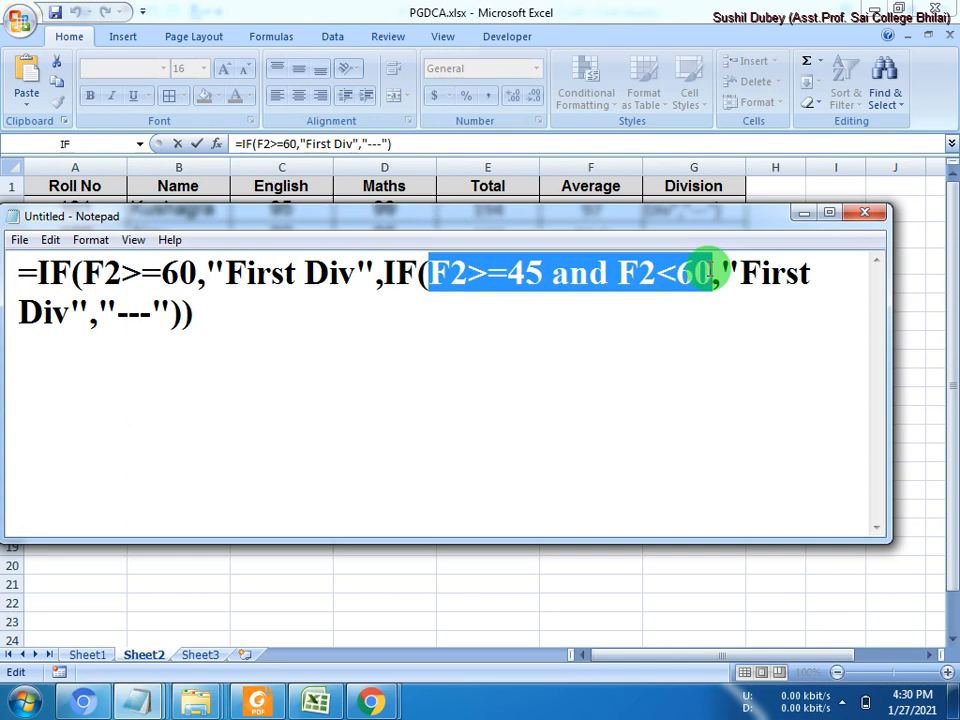
left_click(558, 281)
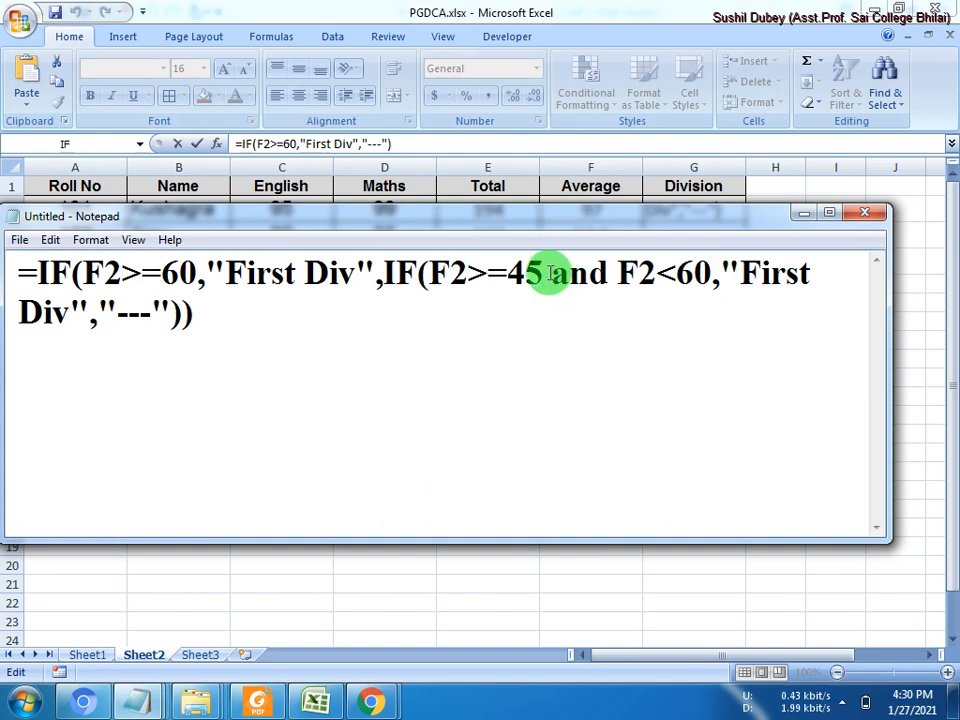
left_click_drag(552, 273, 716, 276)
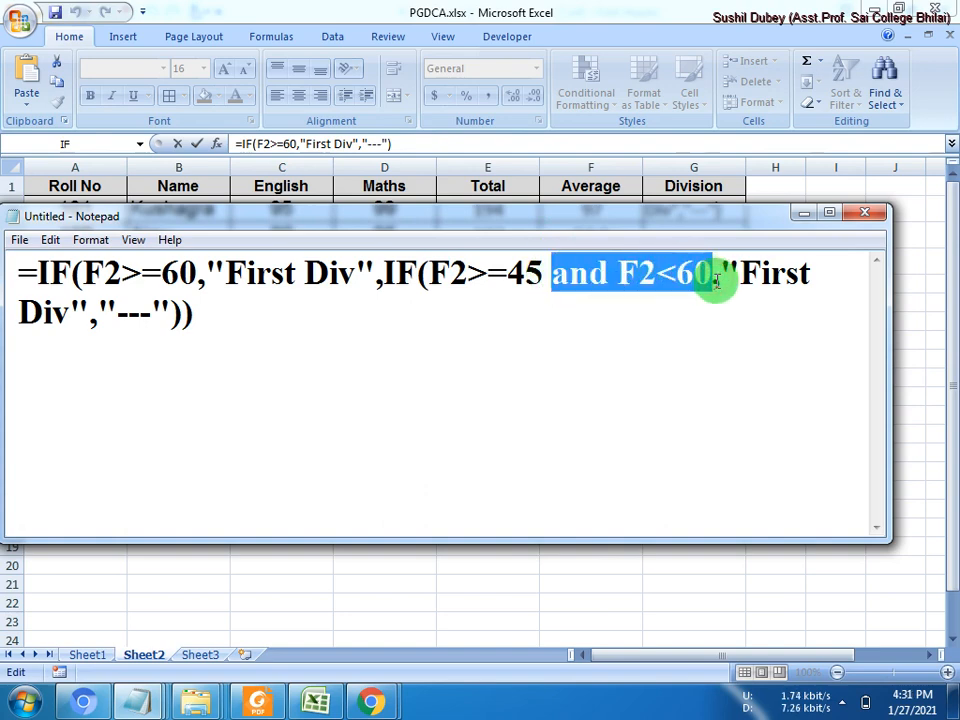
key("Delete")
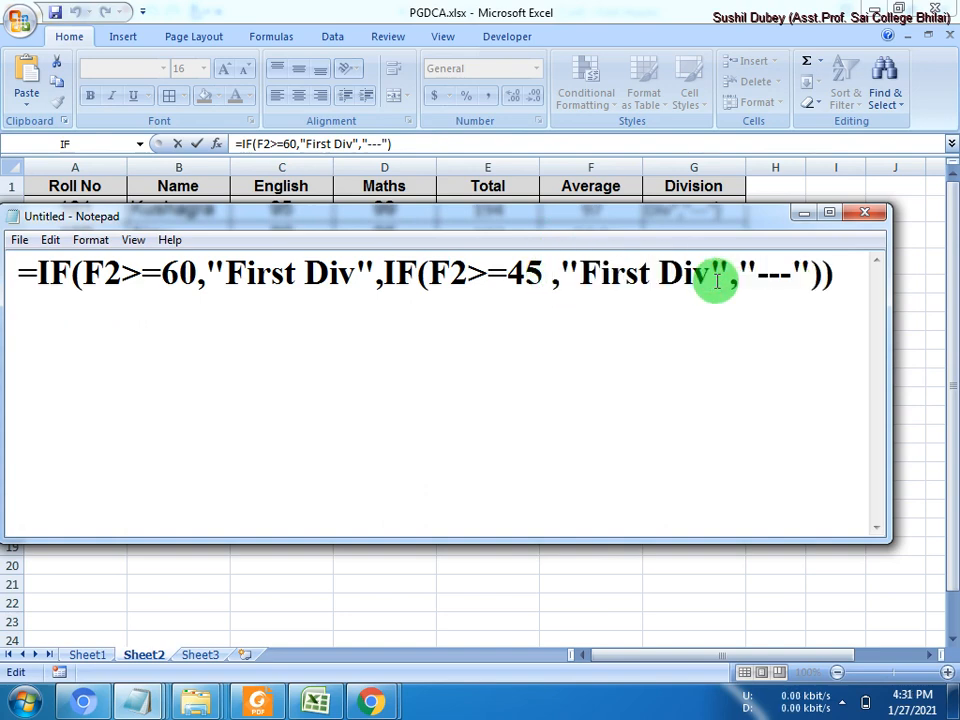
key("BackSpace")
- Change the nested IF's true value to "Second Div" and widen the Notepad window to fit the formula on one line
left_click_drag(429, 274, 642, 276)
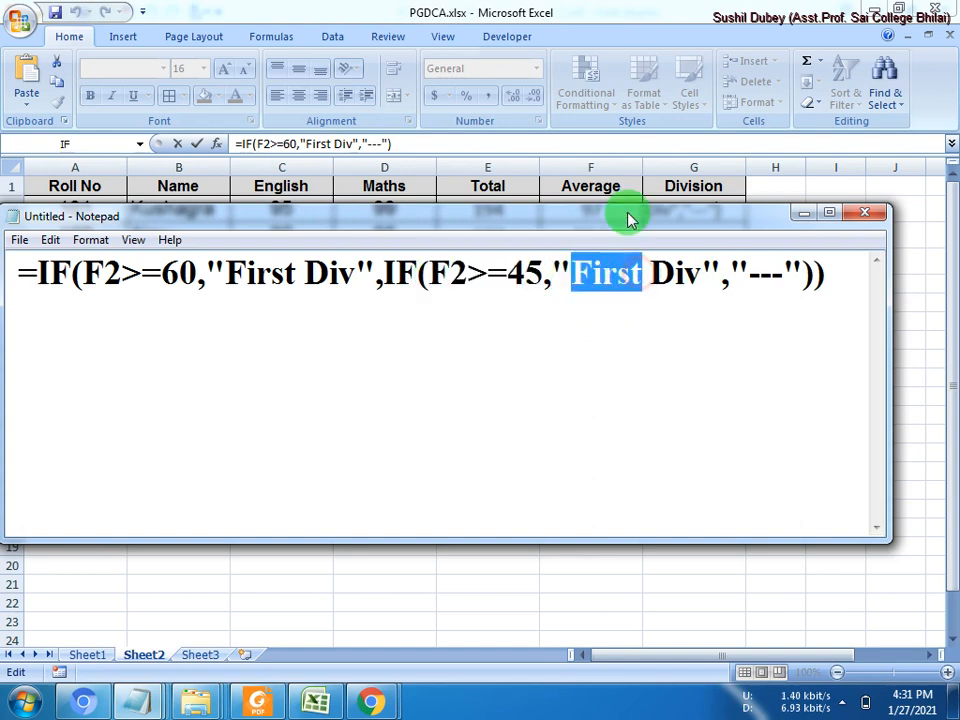
type("Secon")
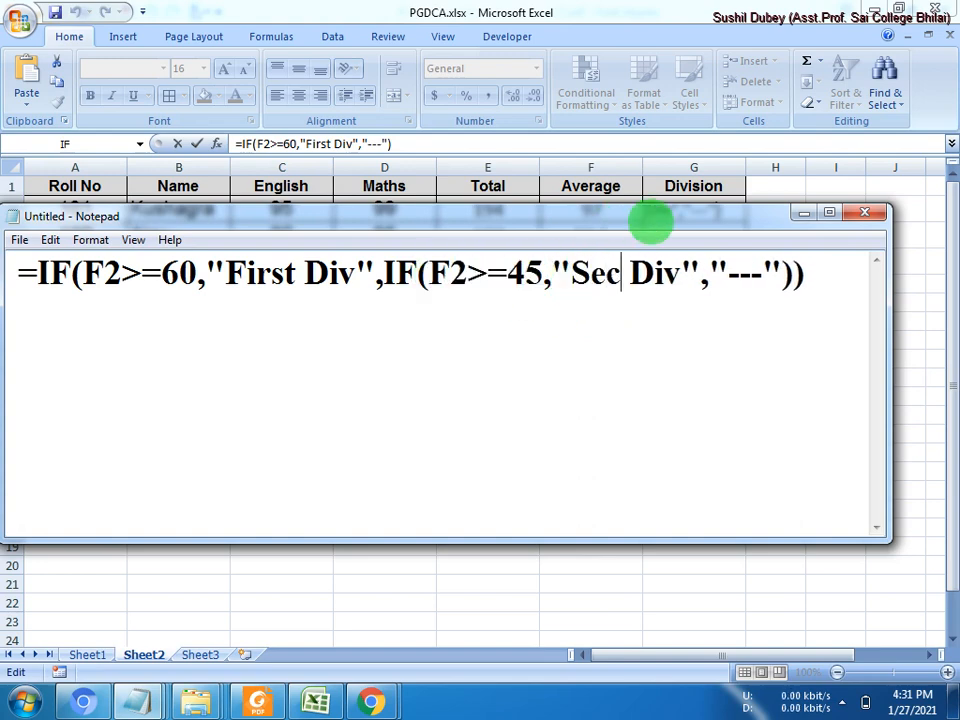
type("d")
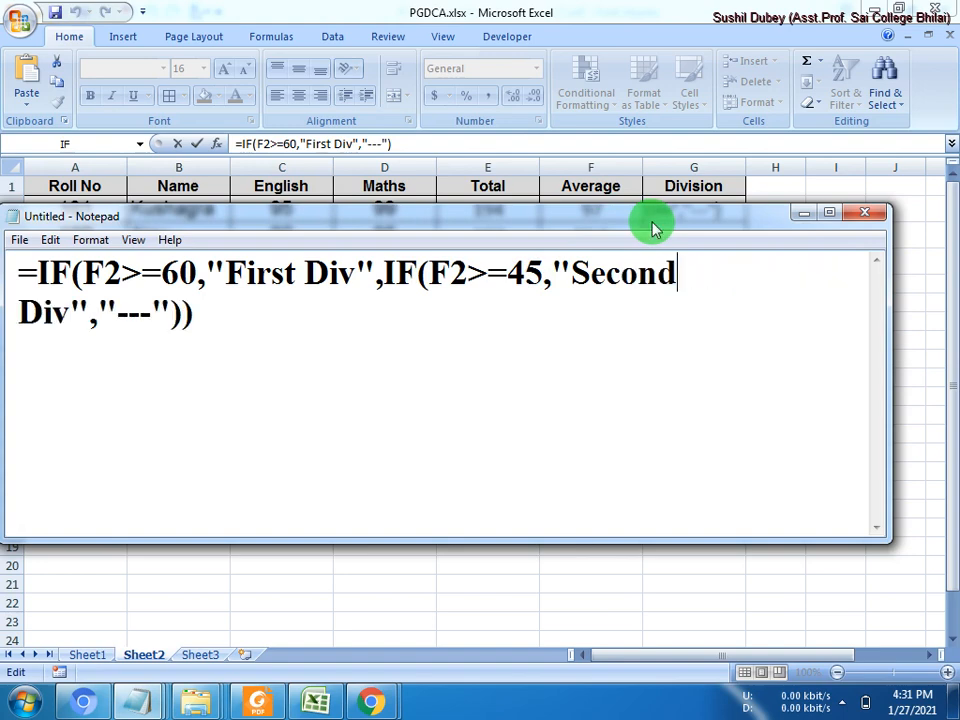
left_click_drag(889, 293, 955, 297)
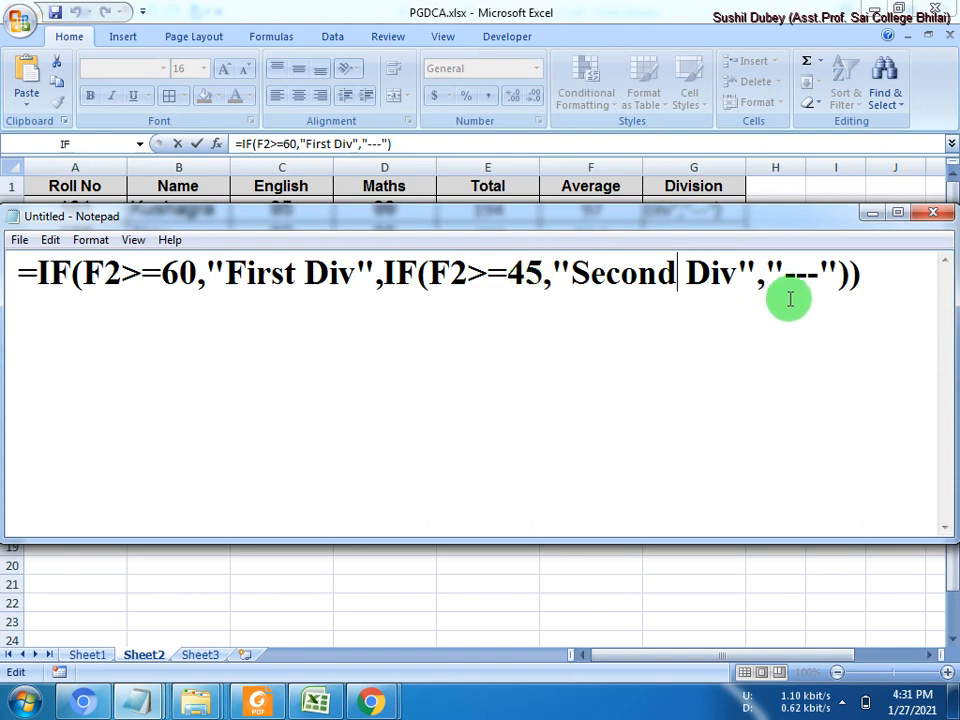
- Change the nested IF's false value to "Third", and move and enlarge the Notepad window to fit the formula on one line
left_click_drag(766, 267, 818, 270)
left_click(790, 268)
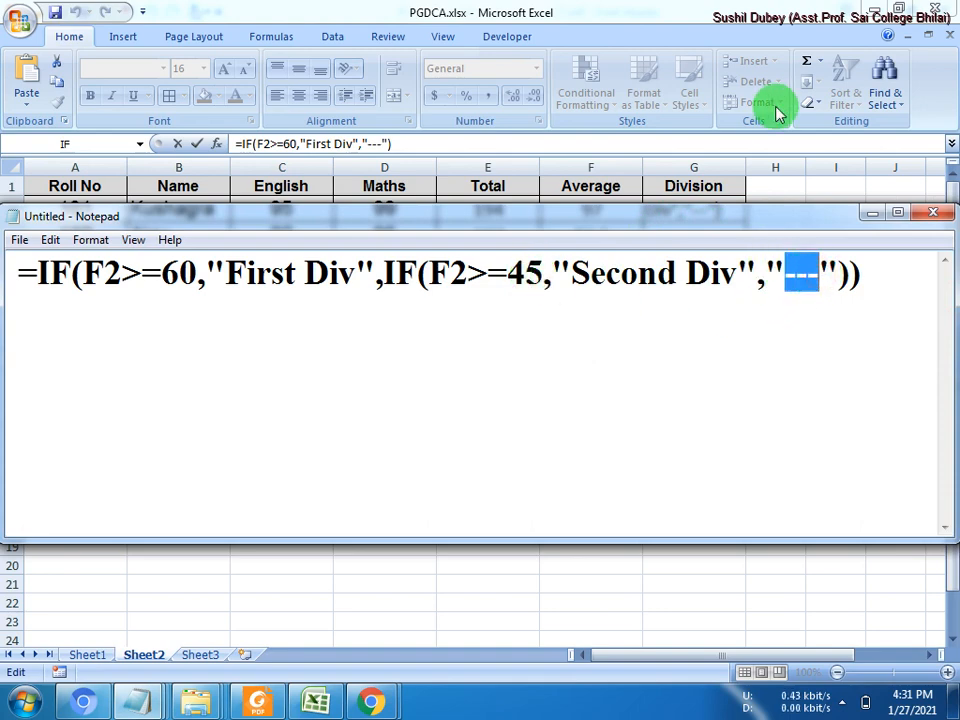
type("Third")
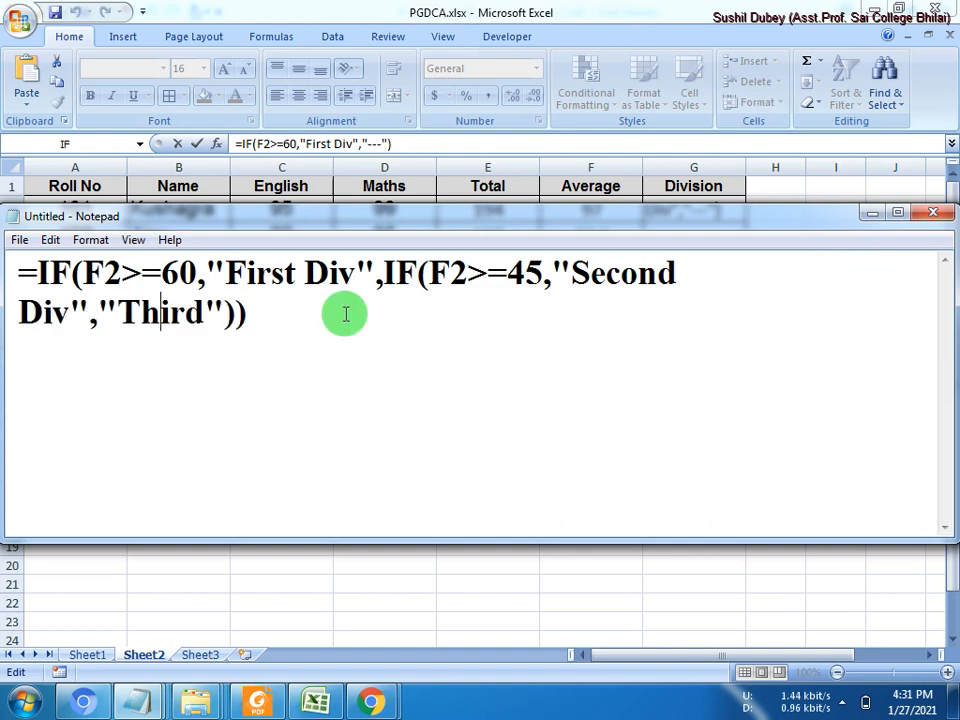
left_click(235, 323)
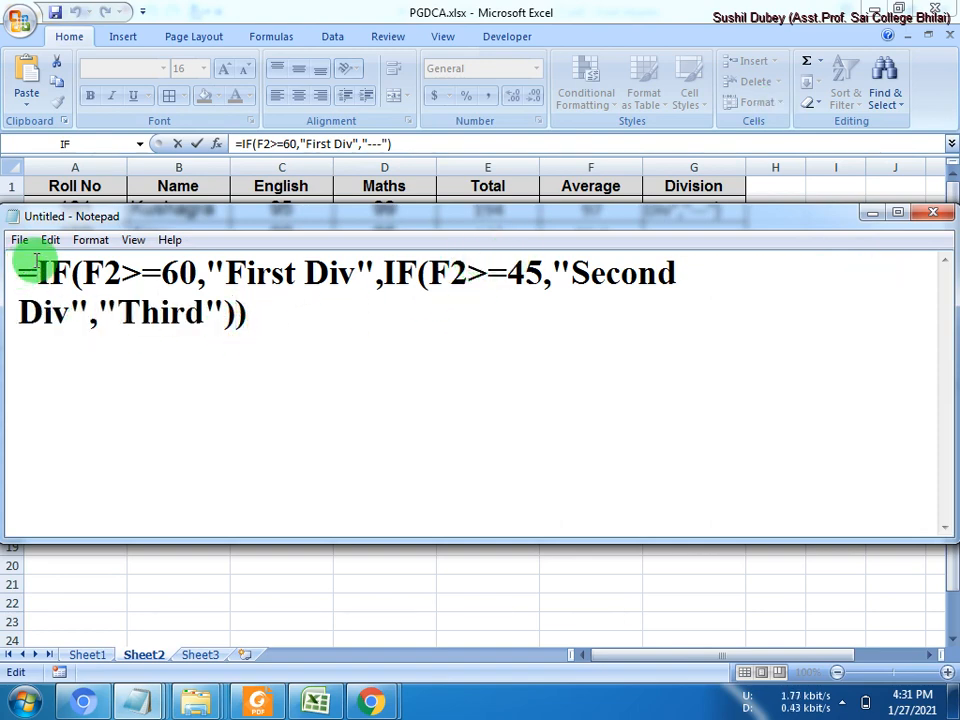
left_click_drag(528, 237, 534, 191)
left_click_drag(821, 495, 789, 640)
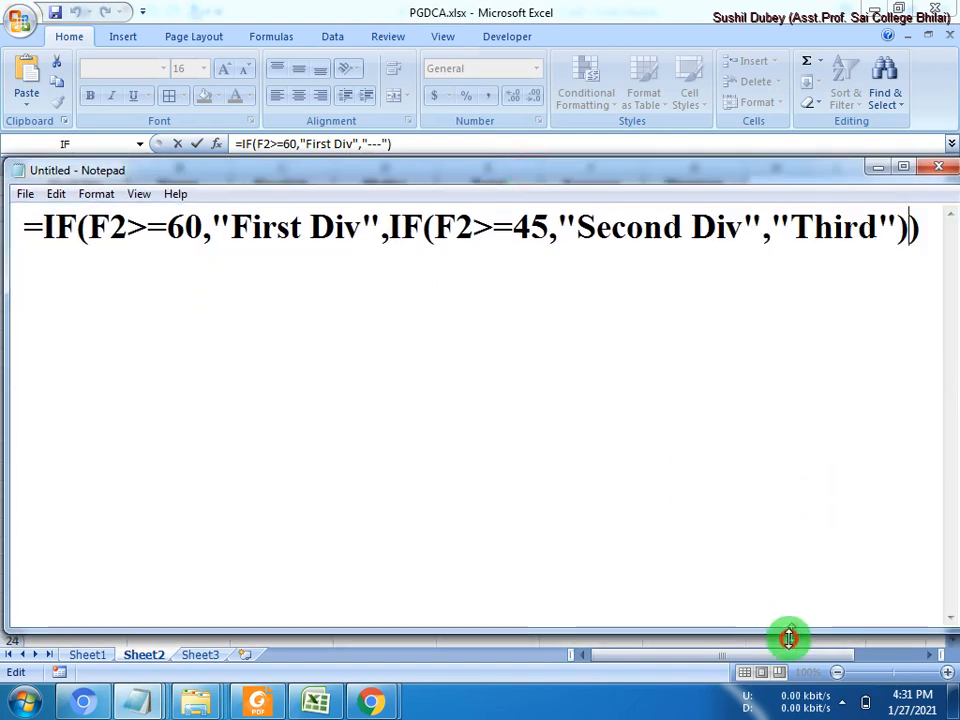
left_click(829, 311)
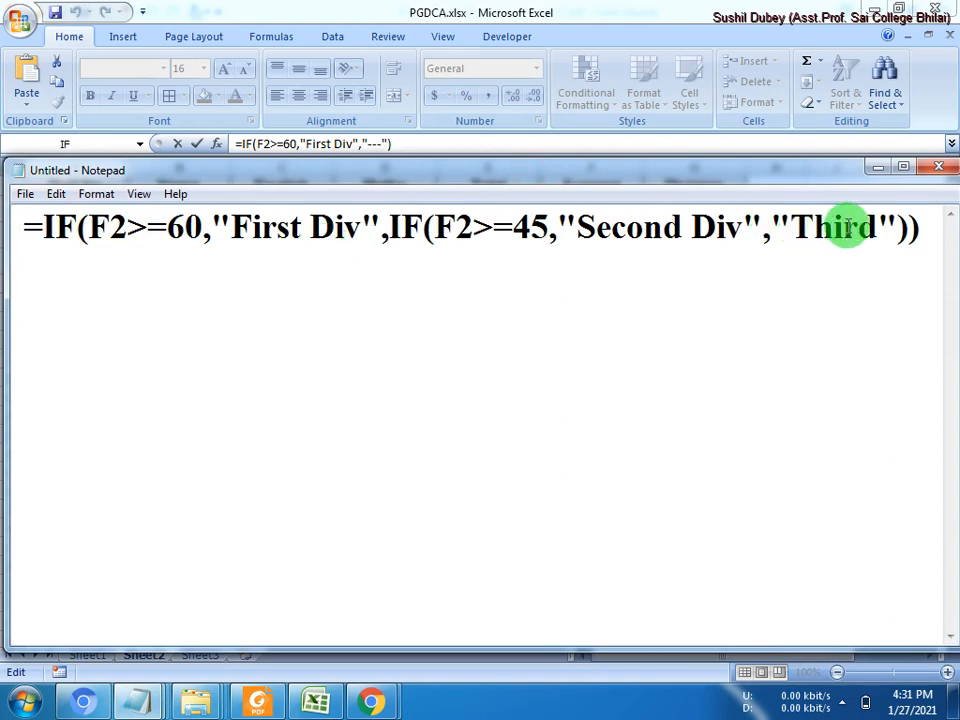
- Duplicate the whole nested IF formula below the original, leaving one blank line between them
left_click_drag(921, 226, 3, 247)
key("ctrl+c")
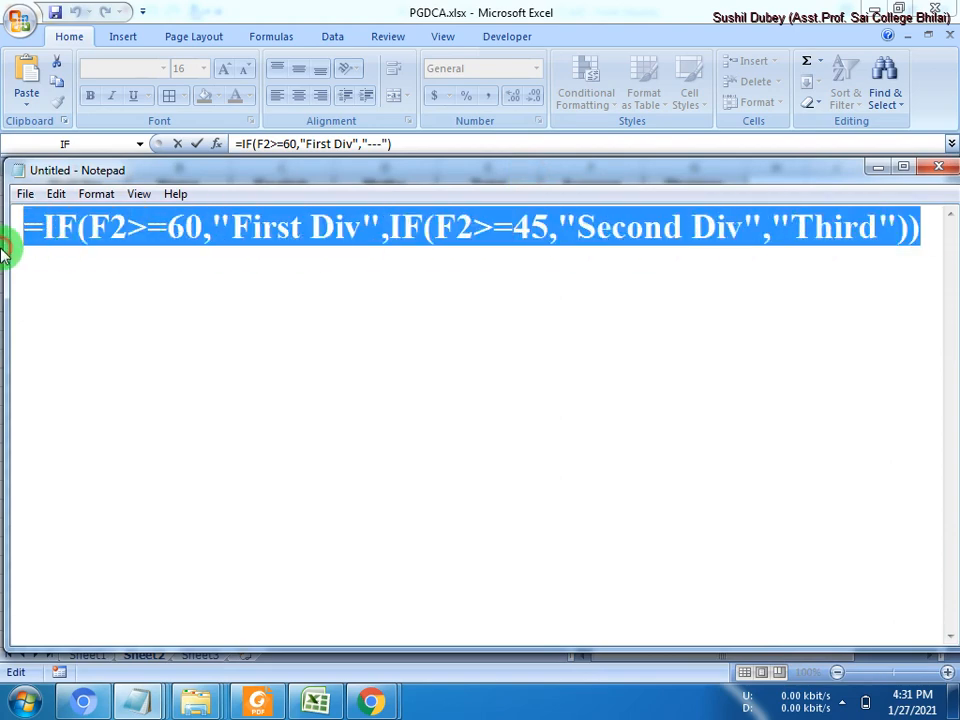
left_click(926, 236)
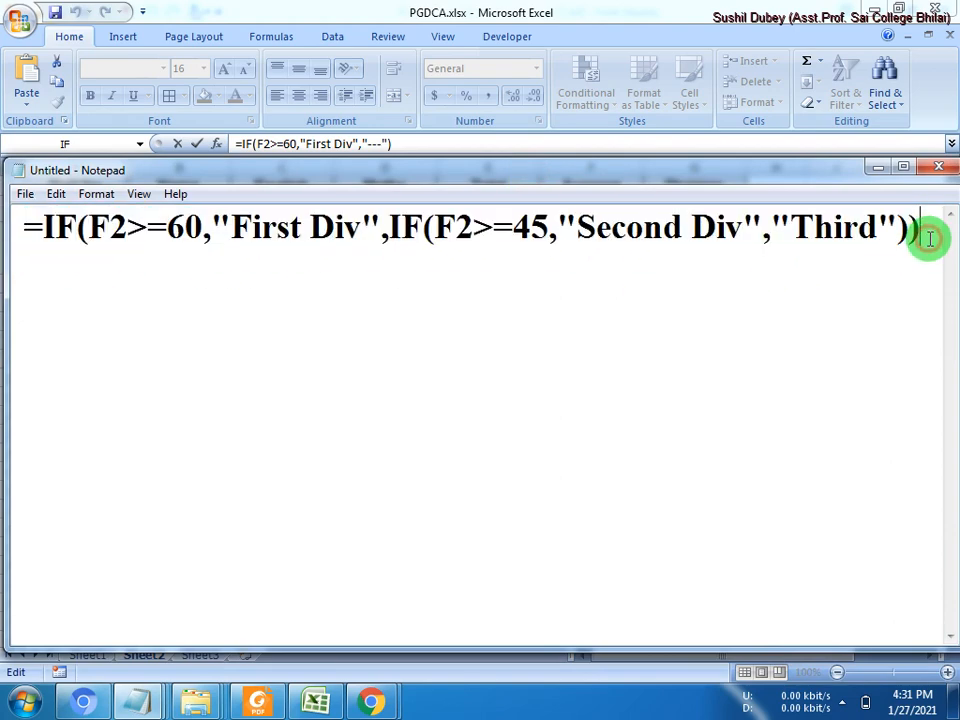
key("Return")
key("Return")
key("ctrl+v")
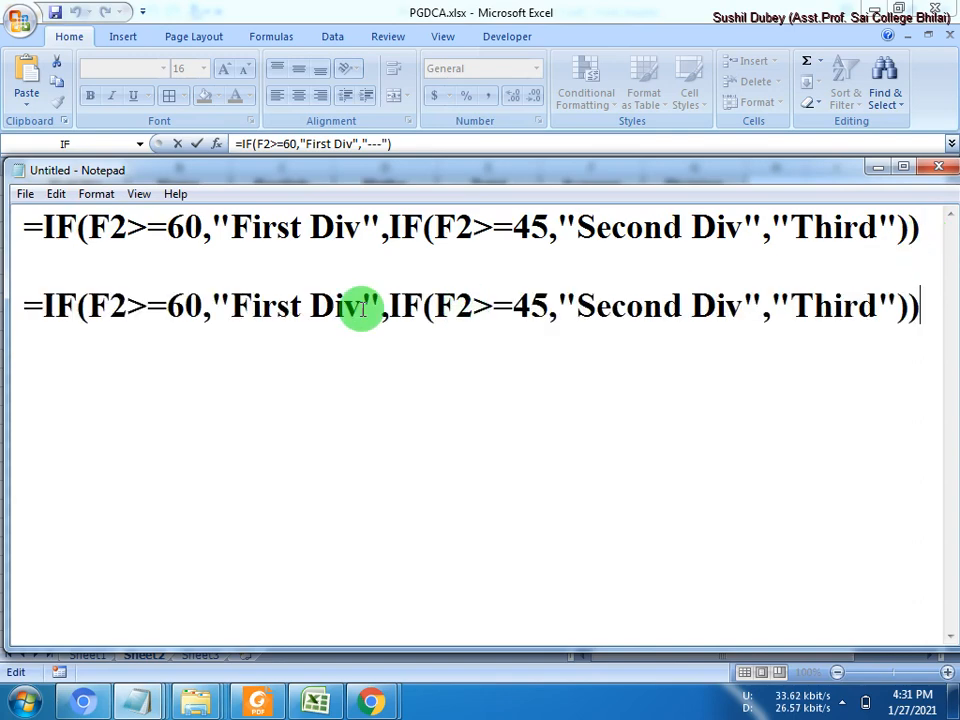
- Break the copied formula after the F2>=60 test and after "First Div", indenting both new lines by one tab
left_click(214, 303)
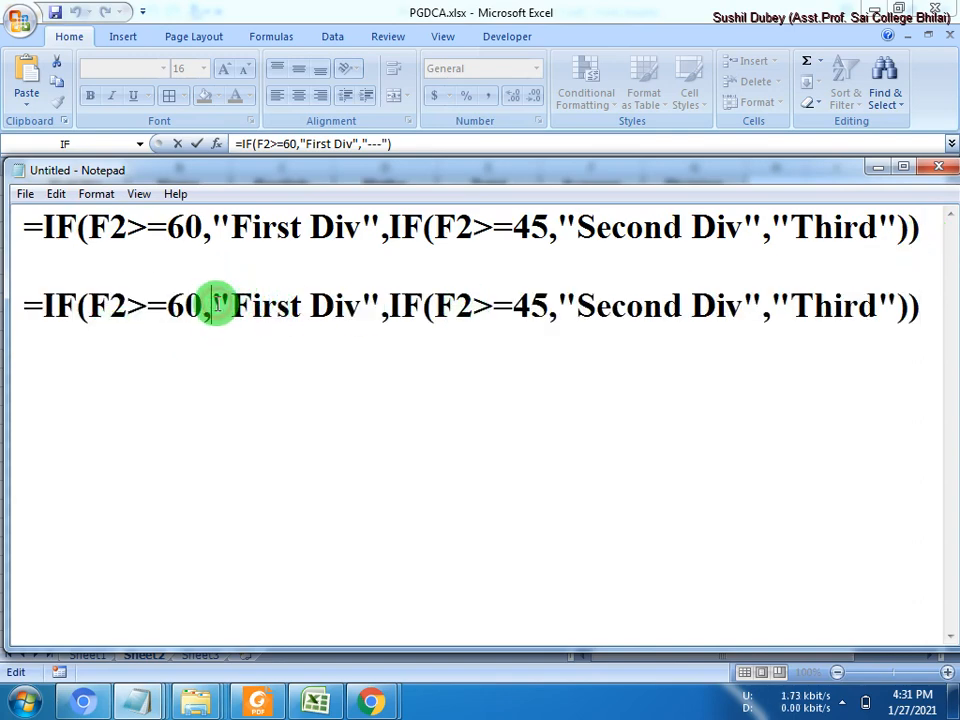
key("Return")
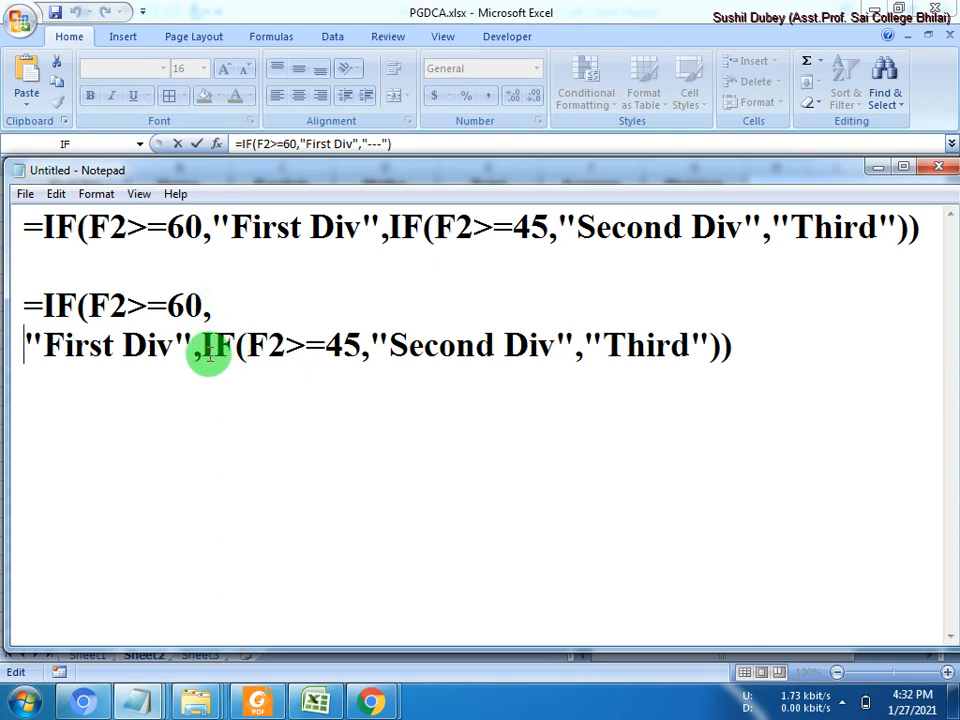
left_click(205, 350)
key("Return")
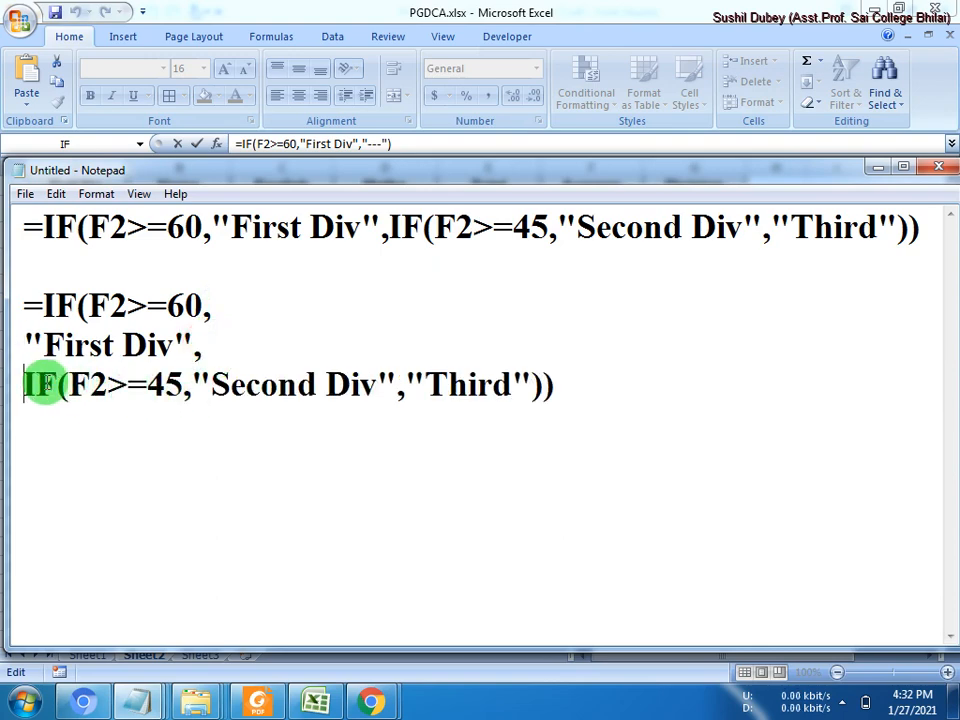
key("Tab")
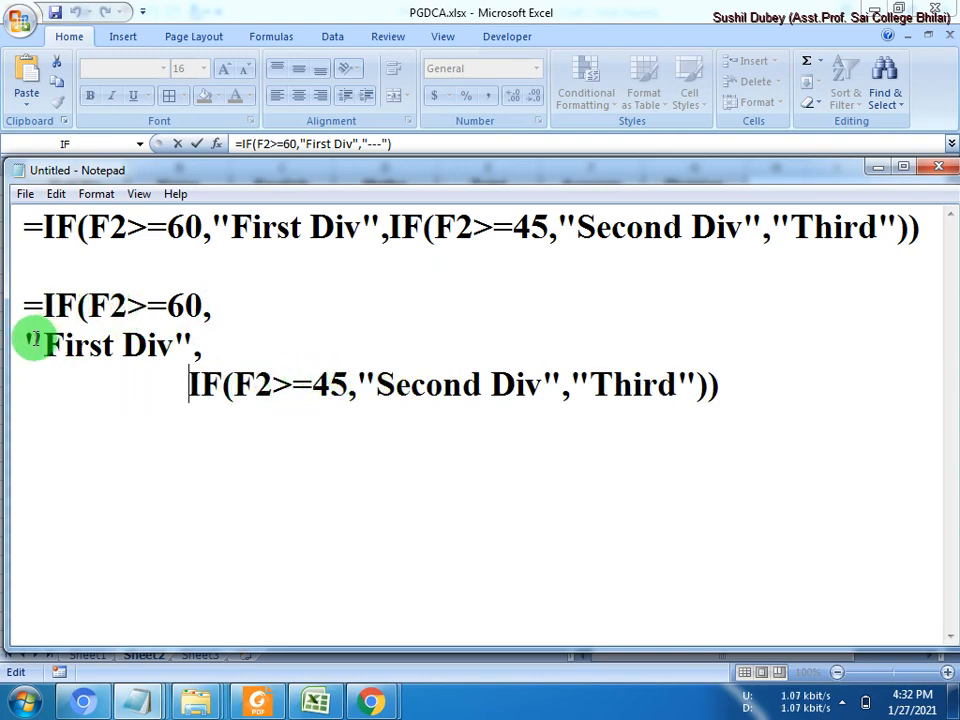
left_click(22, 339)
key("Tab")
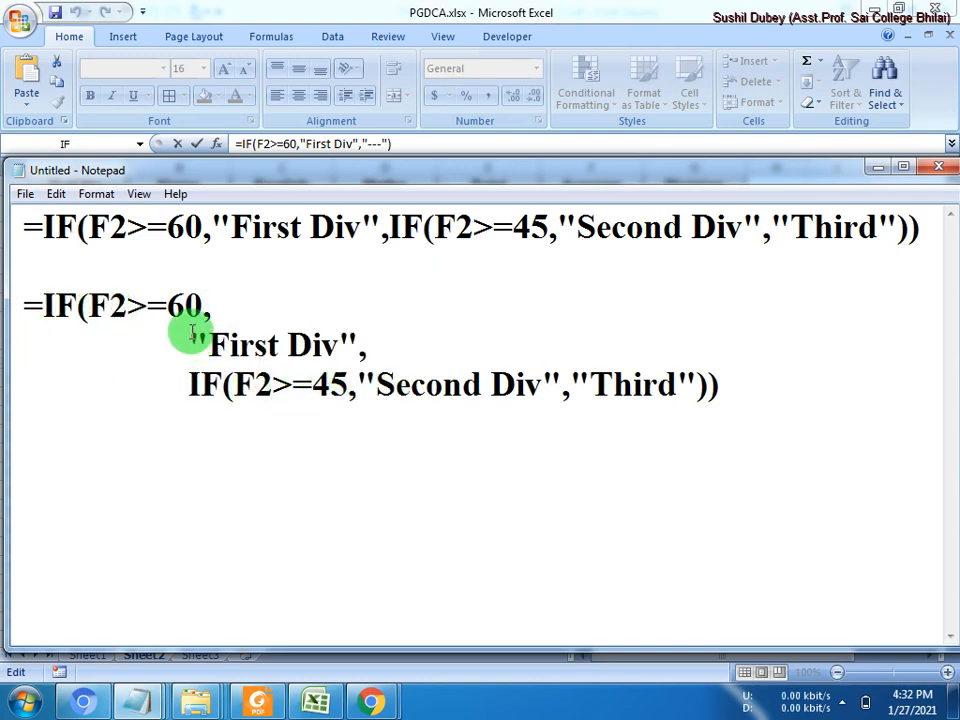
left_click_drag(90, 306, 384, 337)
left_click(189, 340)
left_click_drag(190, 384, 294, 396)
left_click(294, 396)
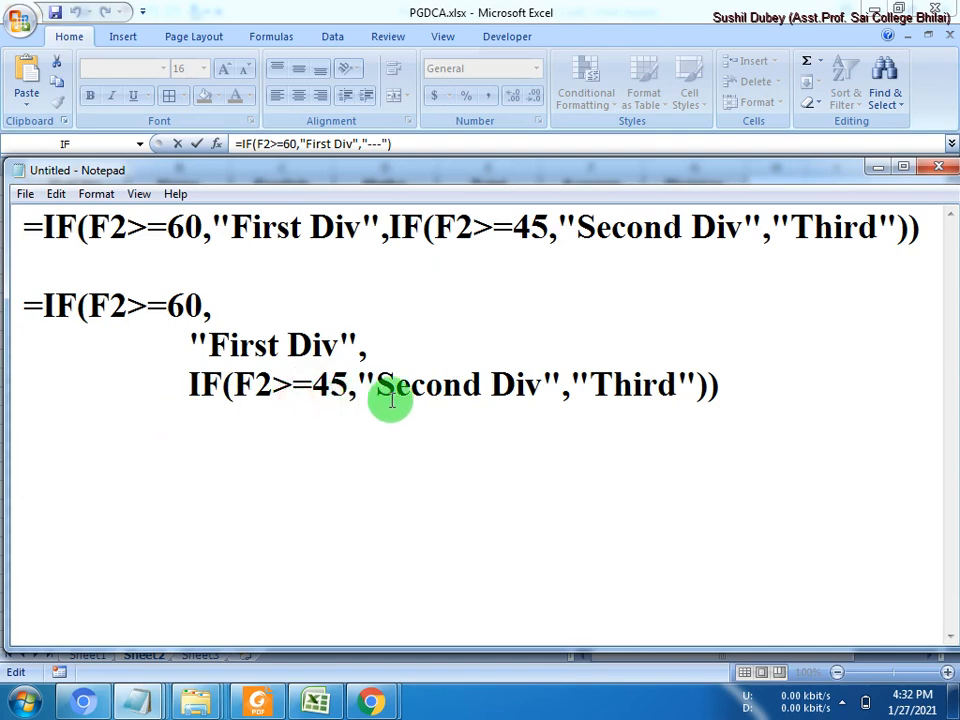
- Put the nested IF's "Second Div" and "Third" arguments on separate lines, each indented by two tabs
left_click(357, 384)
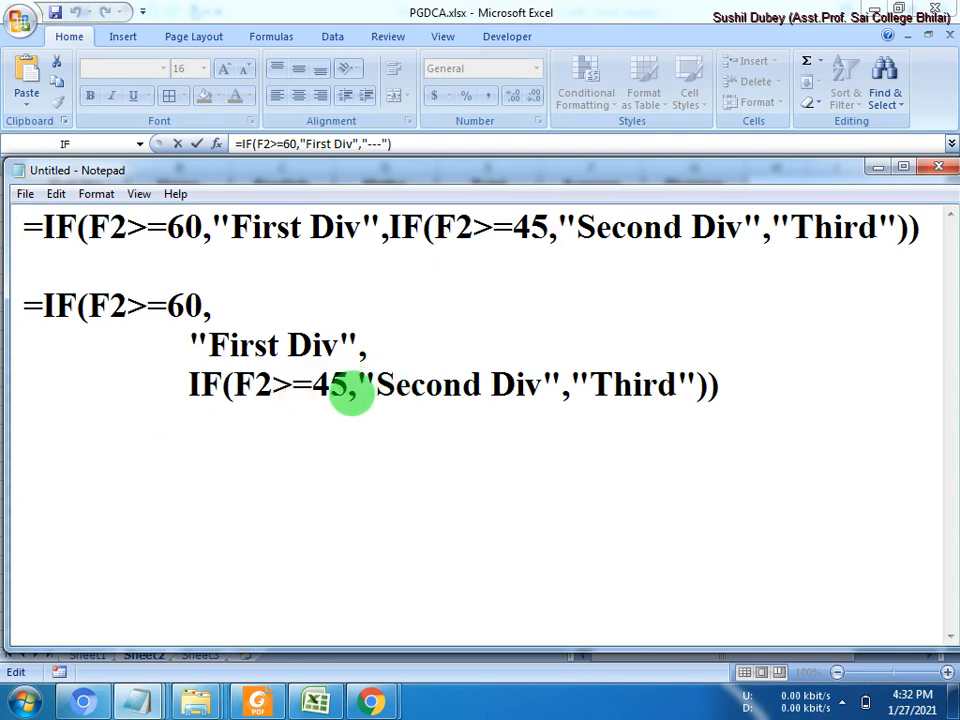
key("Return")
key("Tab")
key("Tab")
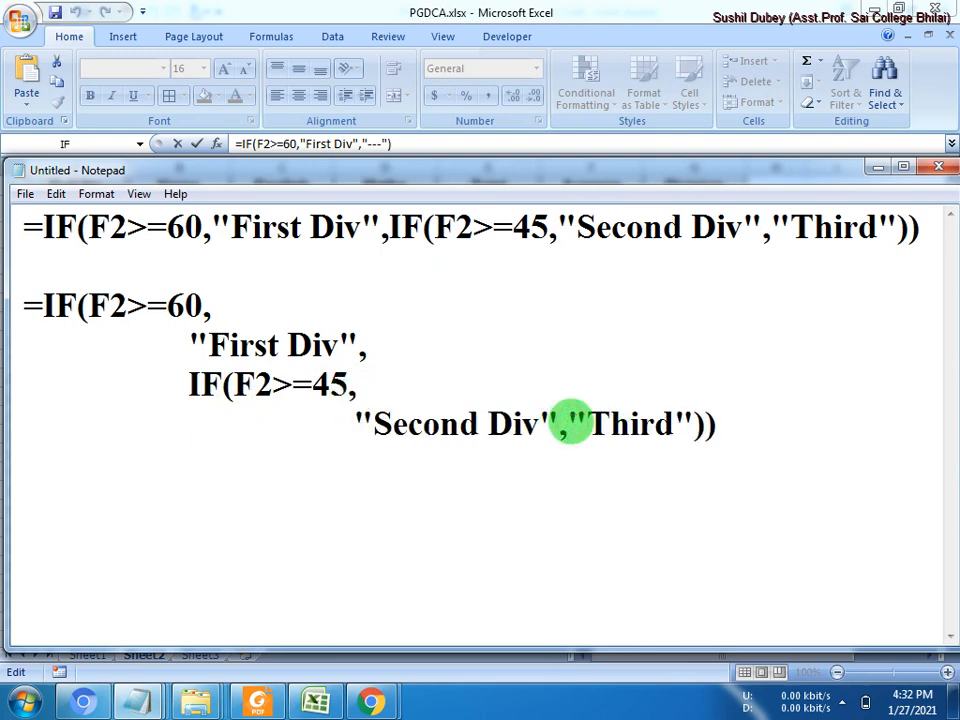
left_click(569, 422)
key("Return")
key("Tab")
key("Tab")
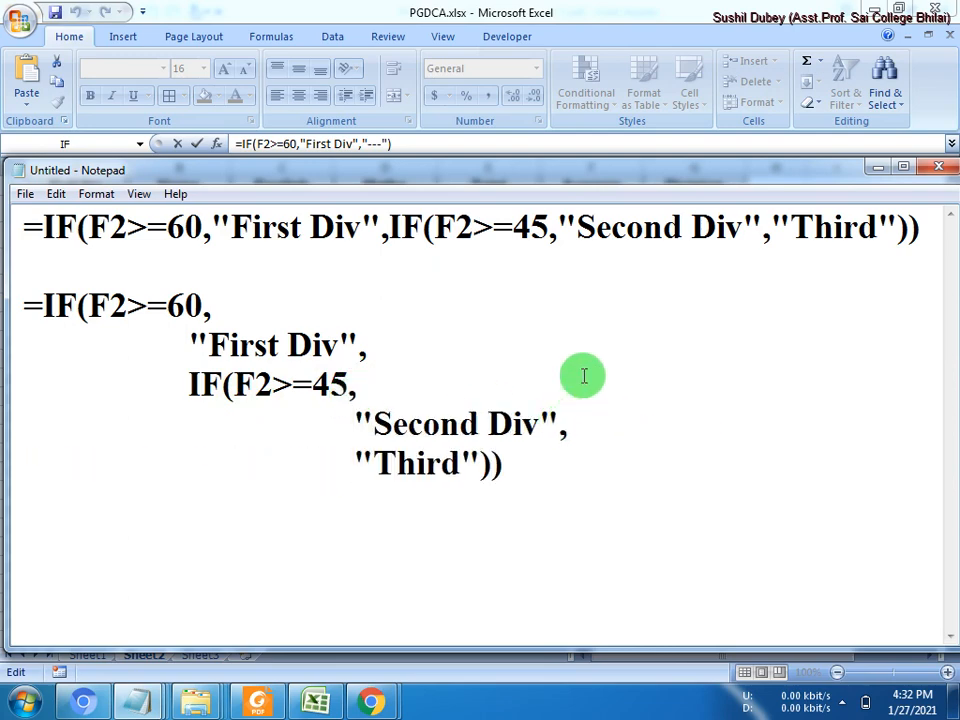
- Copy the original one-line nested IF formula and minimize Notepad to return to the Excel worksheet
left_click_drag(22, 305, 568, 476)
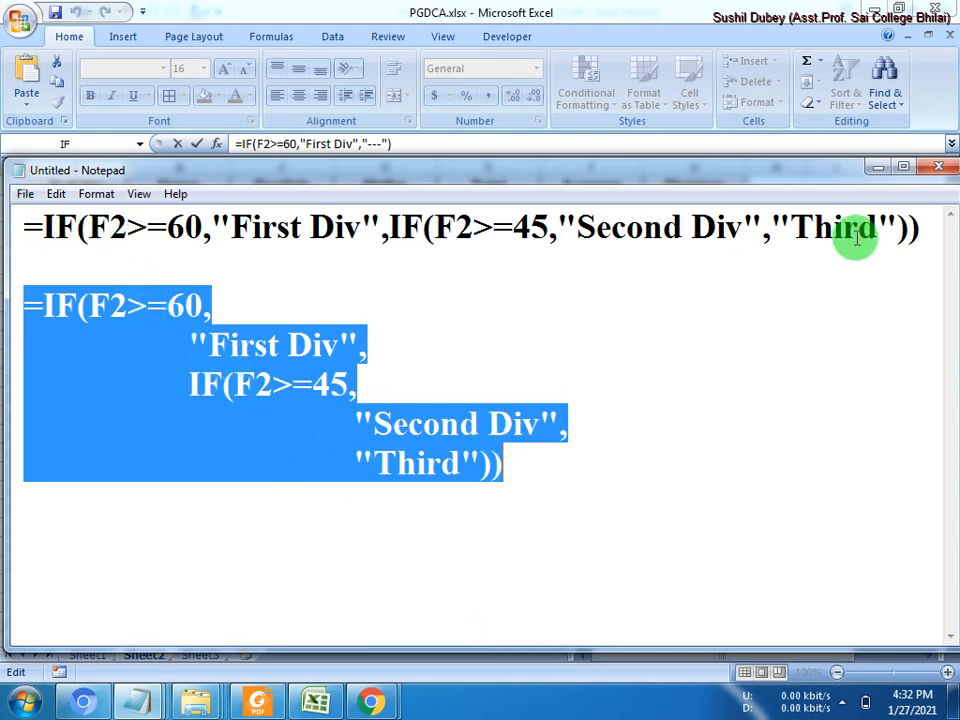
left_click_drag(916, 230, 665, 230)
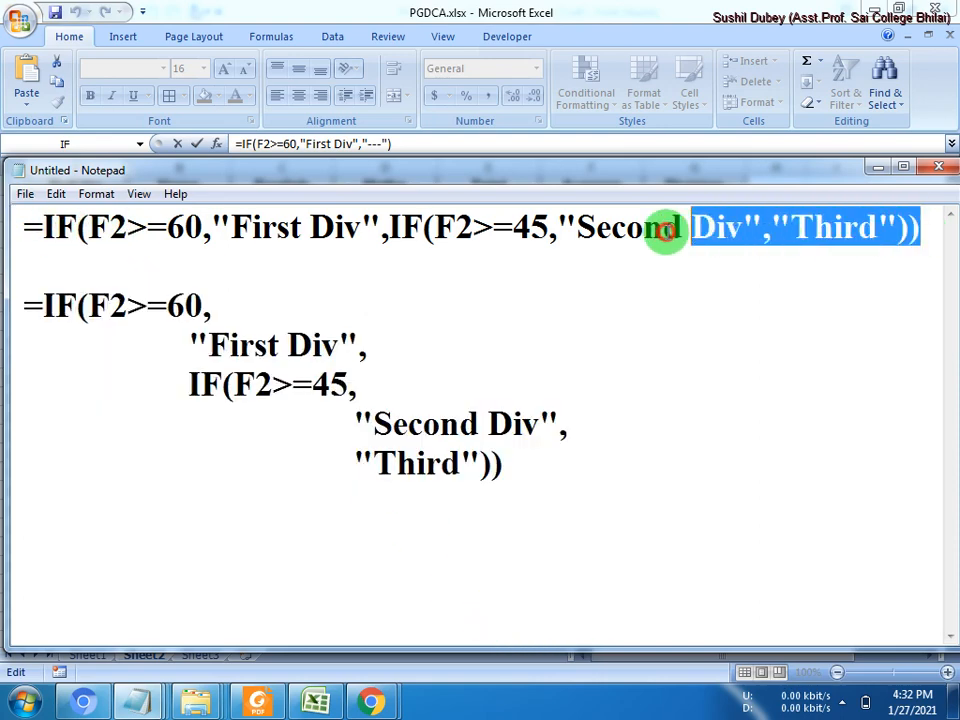
left_click(249, 253)
left_click_drag(249, 253, 39, 223)
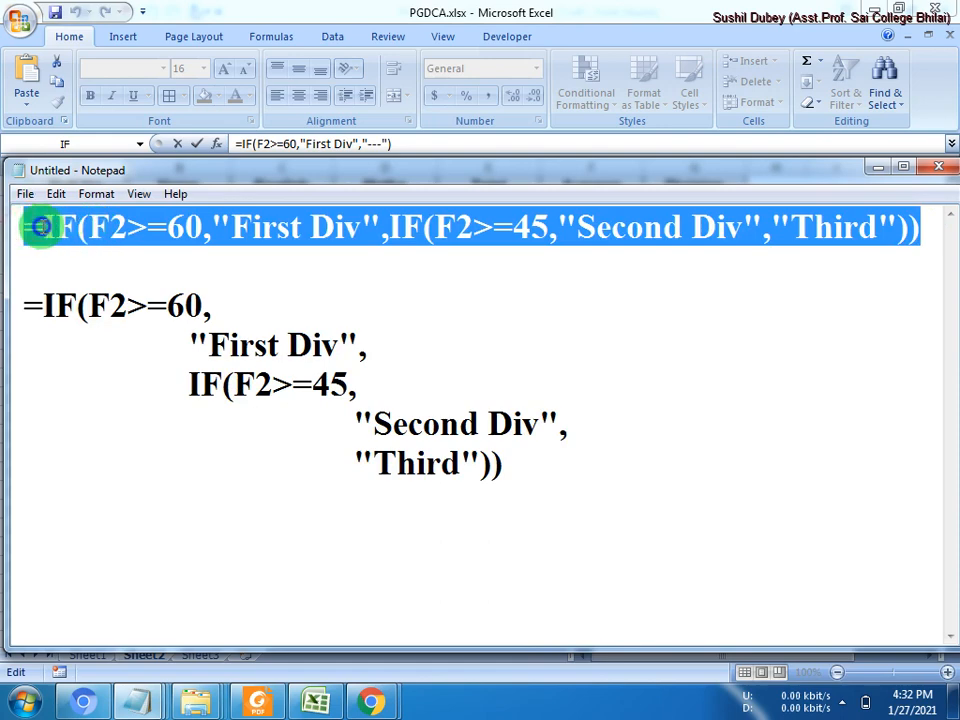
right_click(41, 226)
left_click(137, 287)
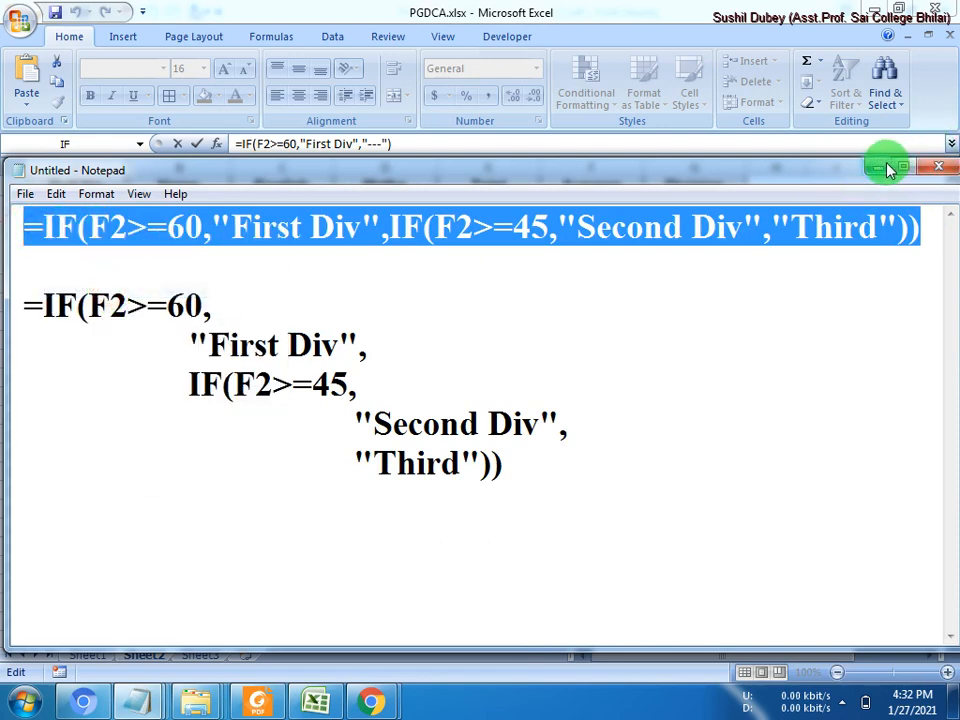
left_click(870, 168)
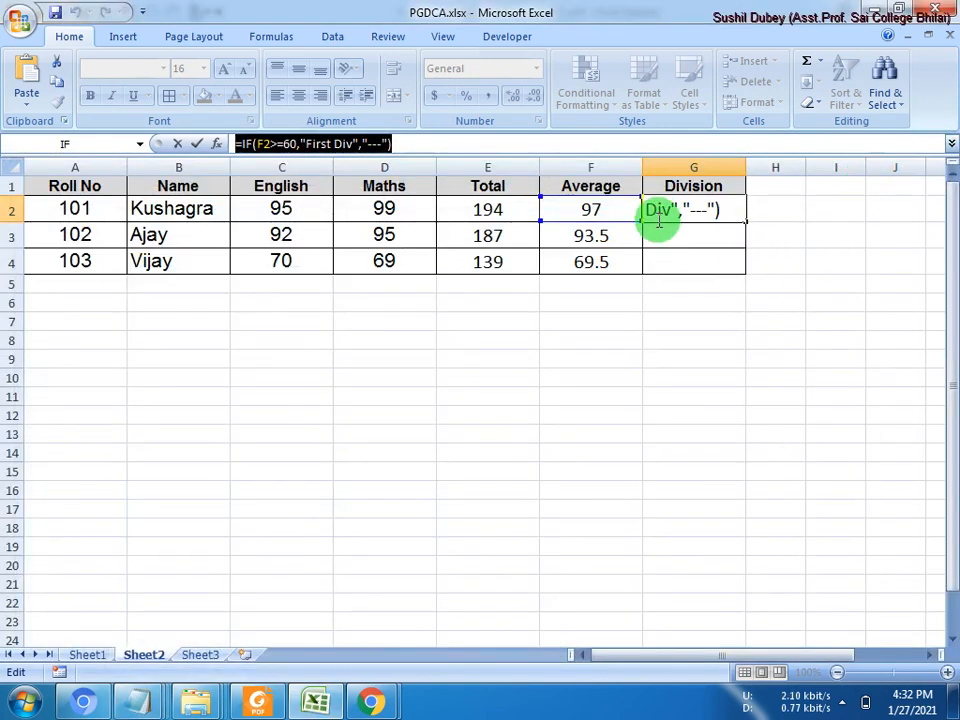
- Replace the Division formula in G2 with the copied nested IF formula and fill it down to G4
key("Return")
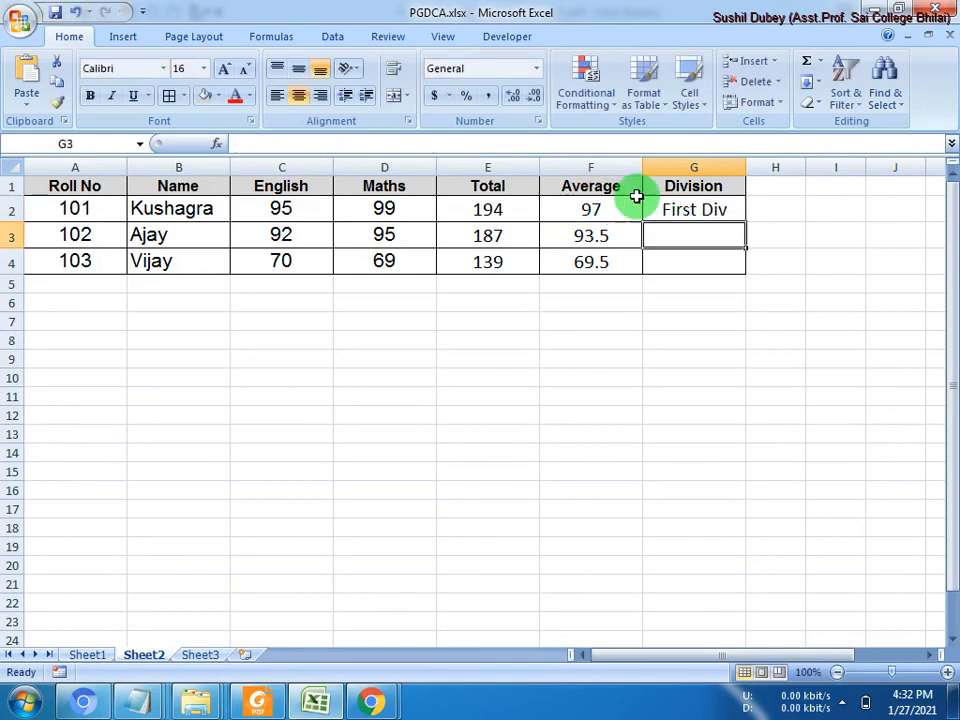
left_click(673, 205)
left_click_drag(427, 150, 229, 146)
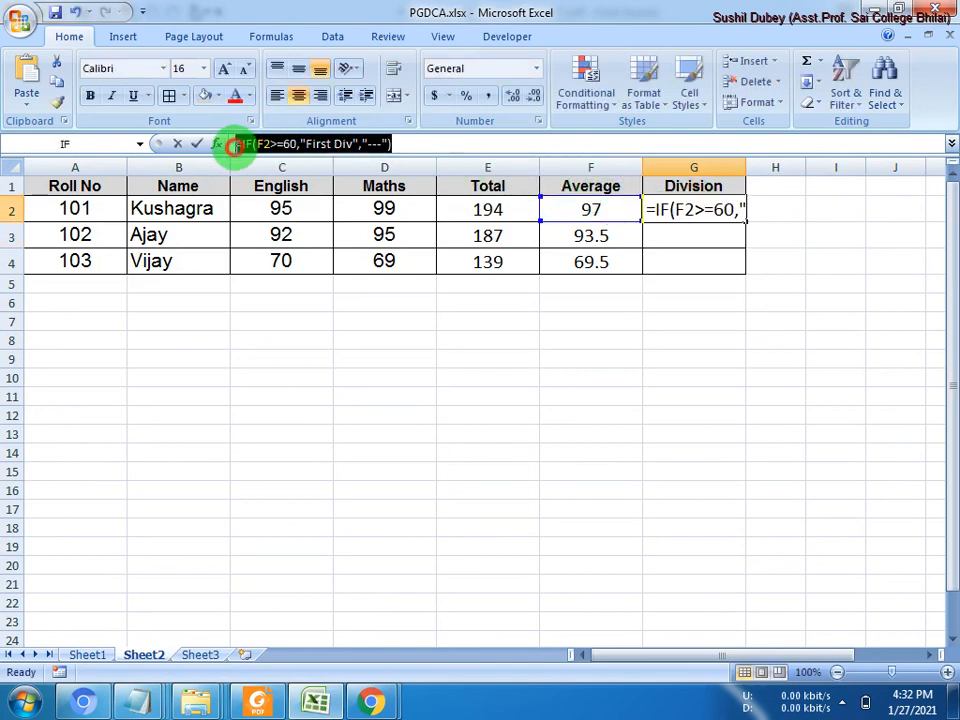
key("ctrl+v")
key("Return")
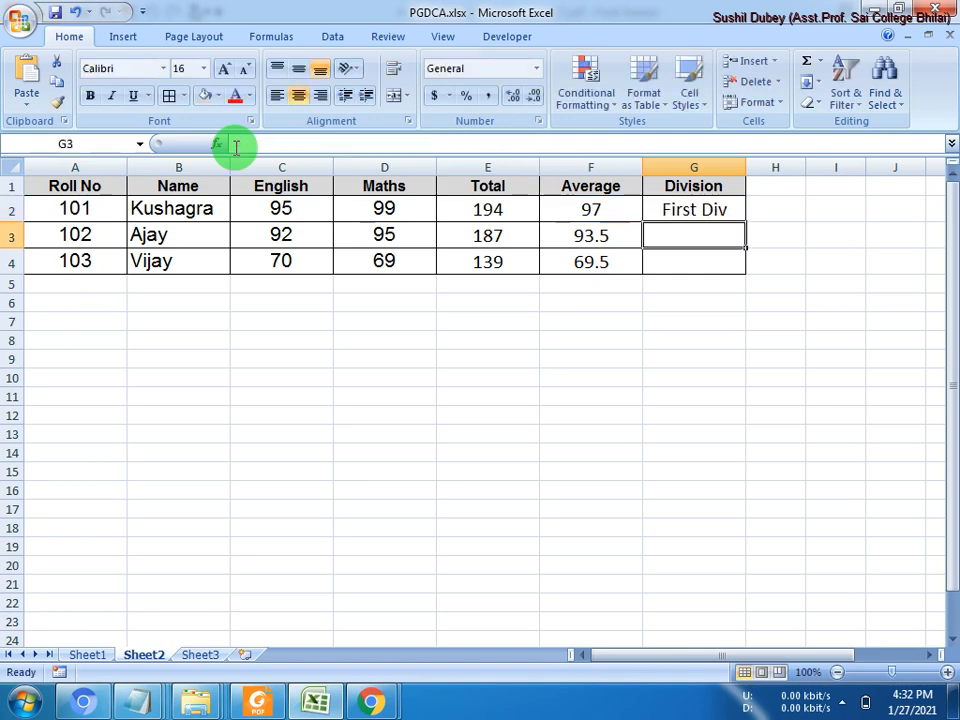
left_click(713, 211)
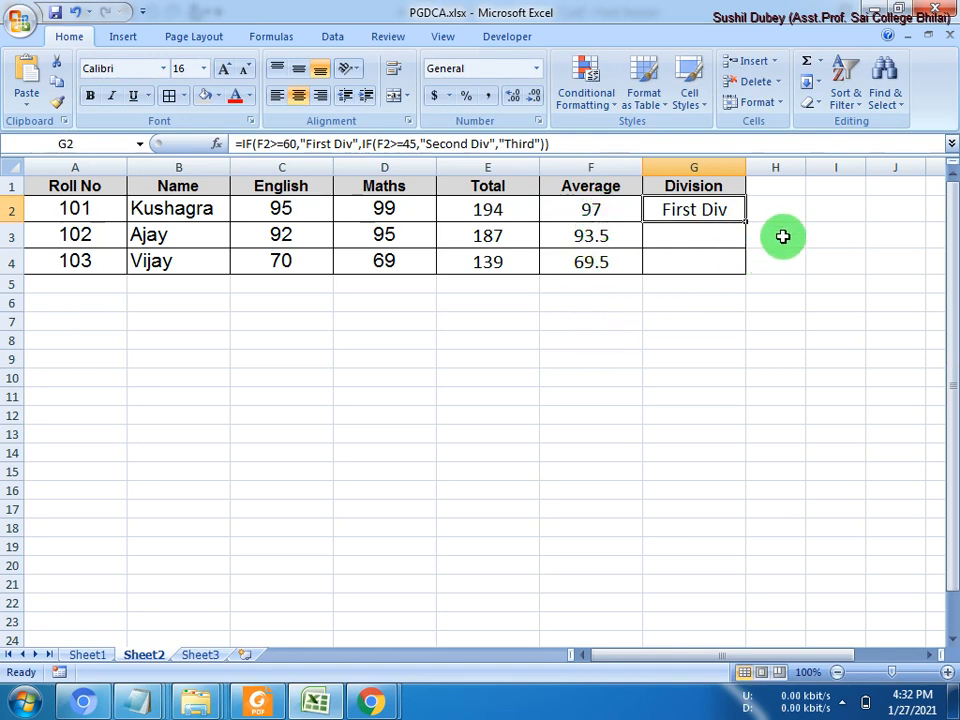
left_click_drag(747, 223, 737, 270)
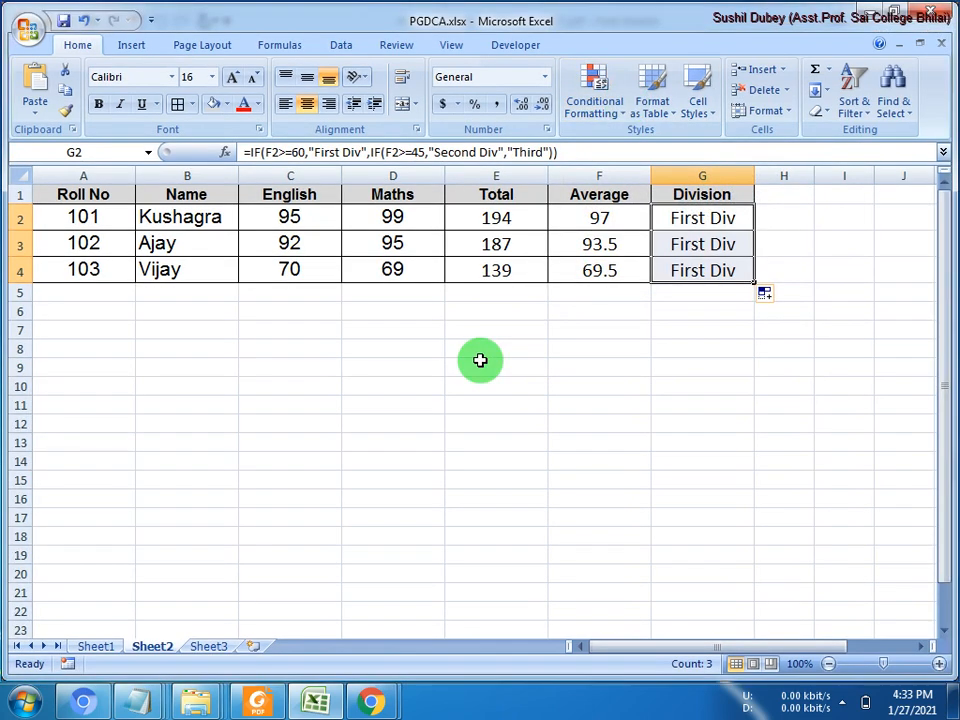
- Change the marks in row 2 to 33 for English and 34 for Maths
left_click(308, 218)
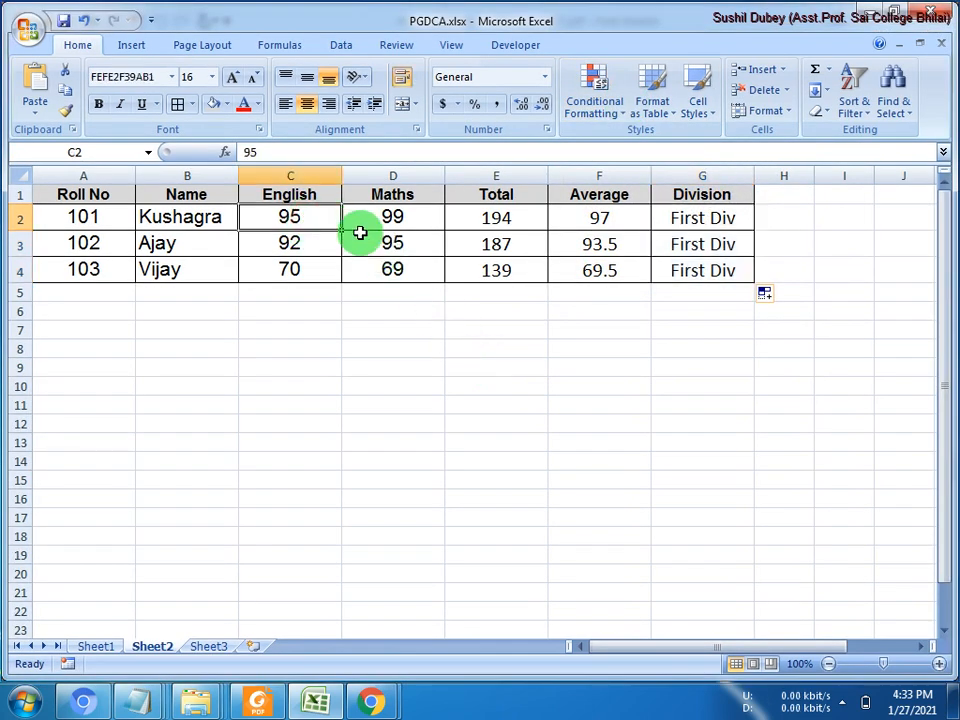
type("33")
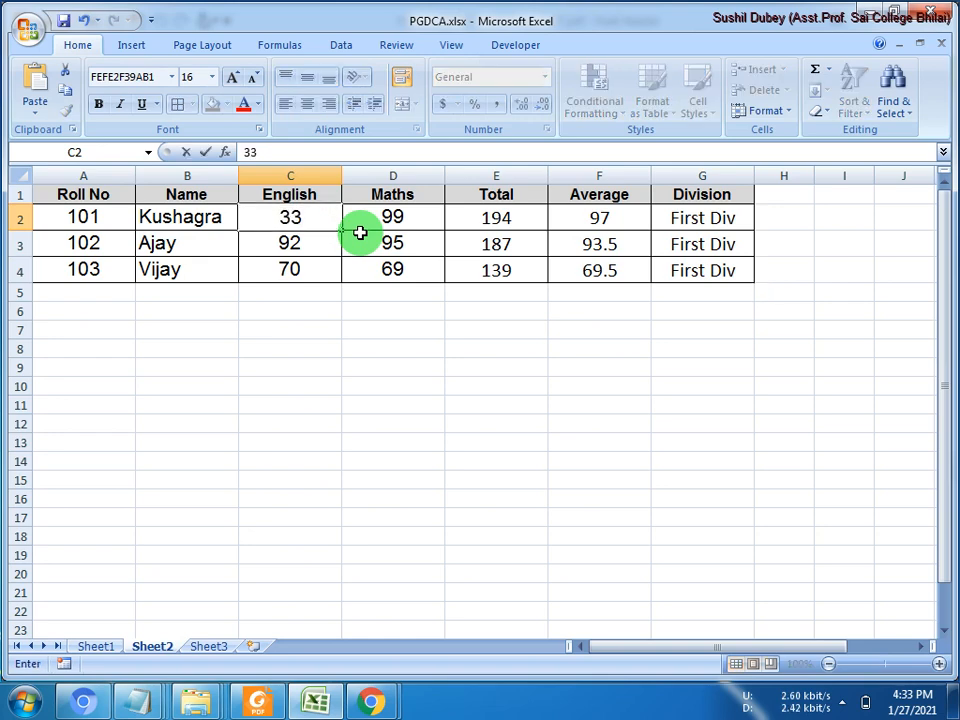
key("Tab")
type("34")
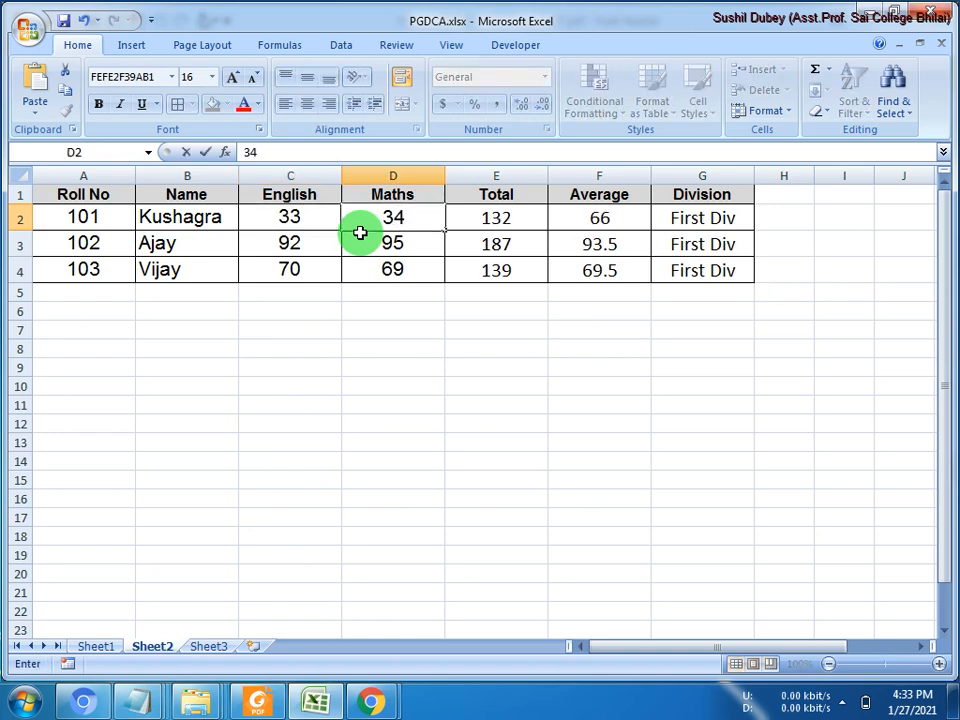
key("Return")
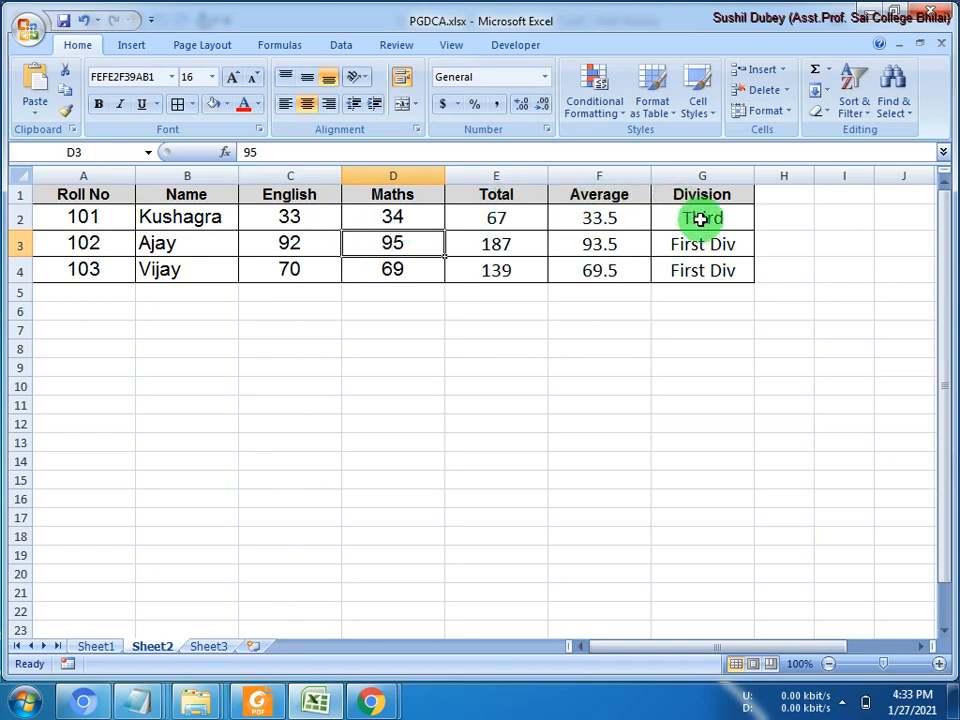
- Change the marks in row 3 to 50 for English and 54 for Maths
left_click(290, 244)
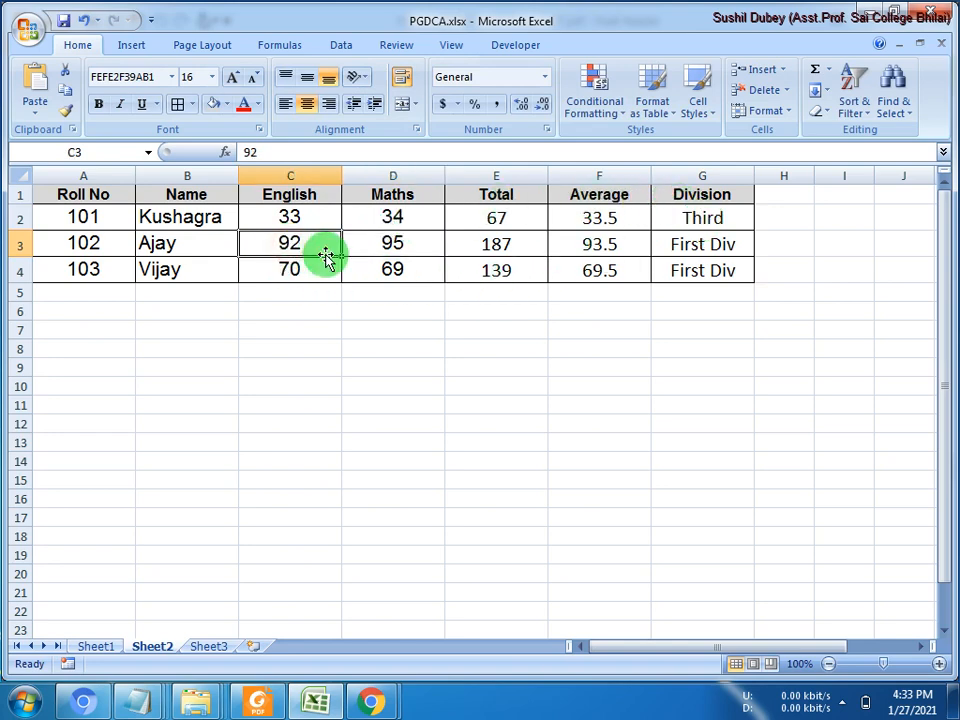
type("50")
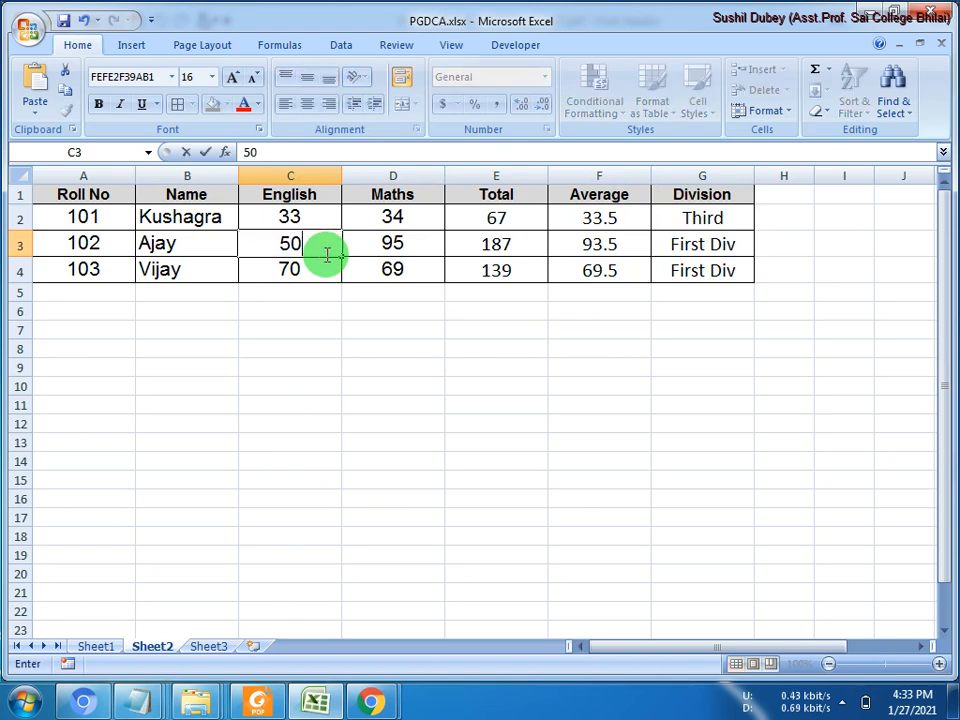
key("Tab")
key("Tab")
key("Left")
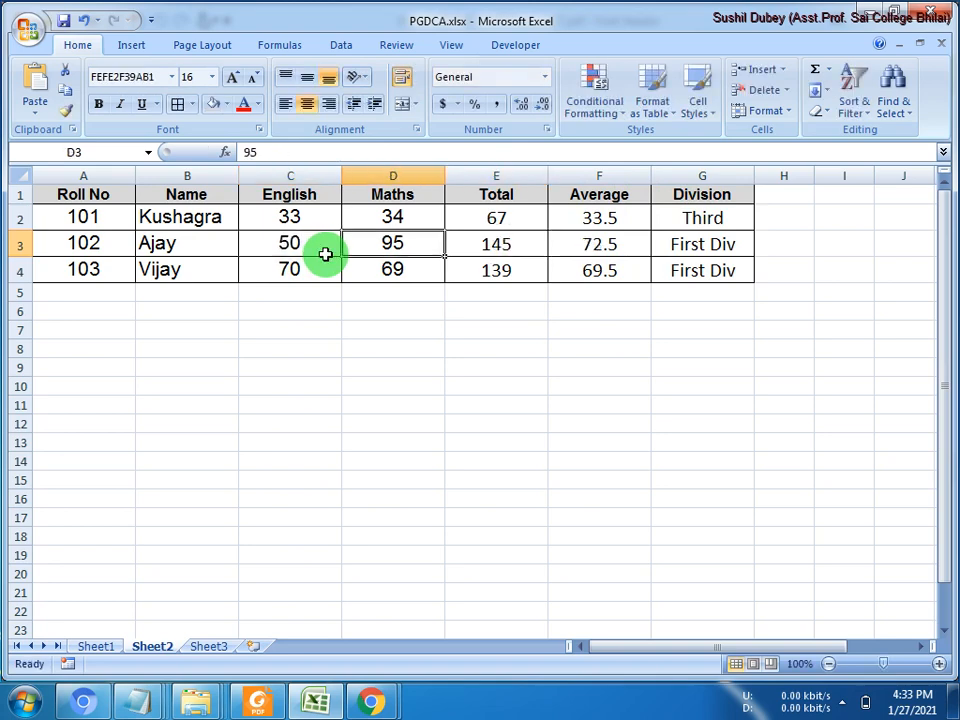
type("5")
key("Return")
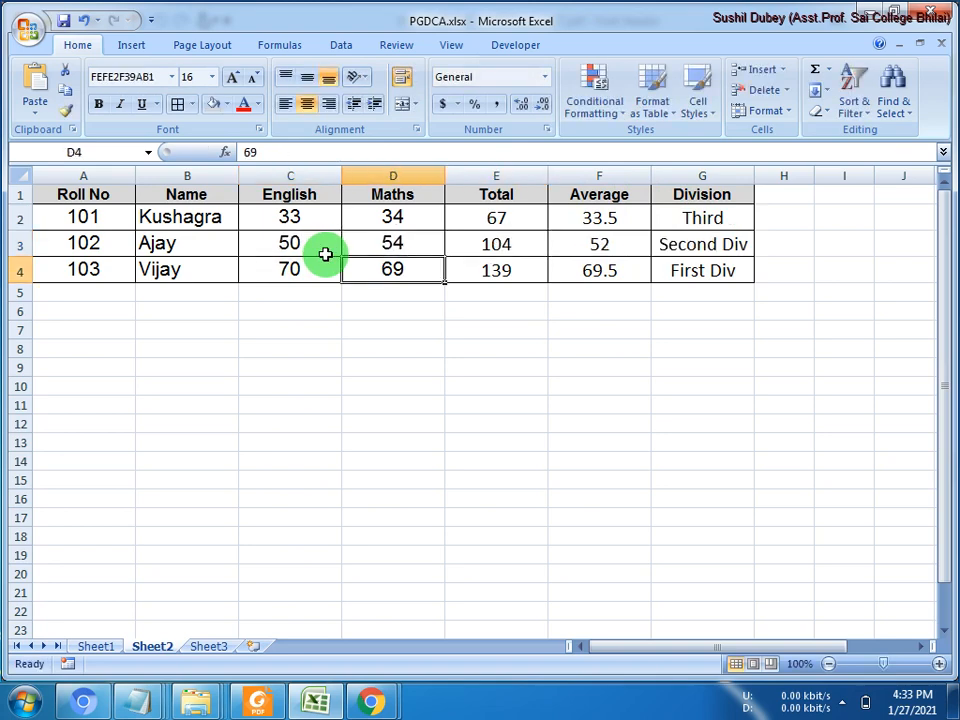
- Check the Division formulas in G3 and G2, and highlight question 4's conditional formatting instruction in the Foxit Reader practical list before returning to Excel
left_click(720, 244)
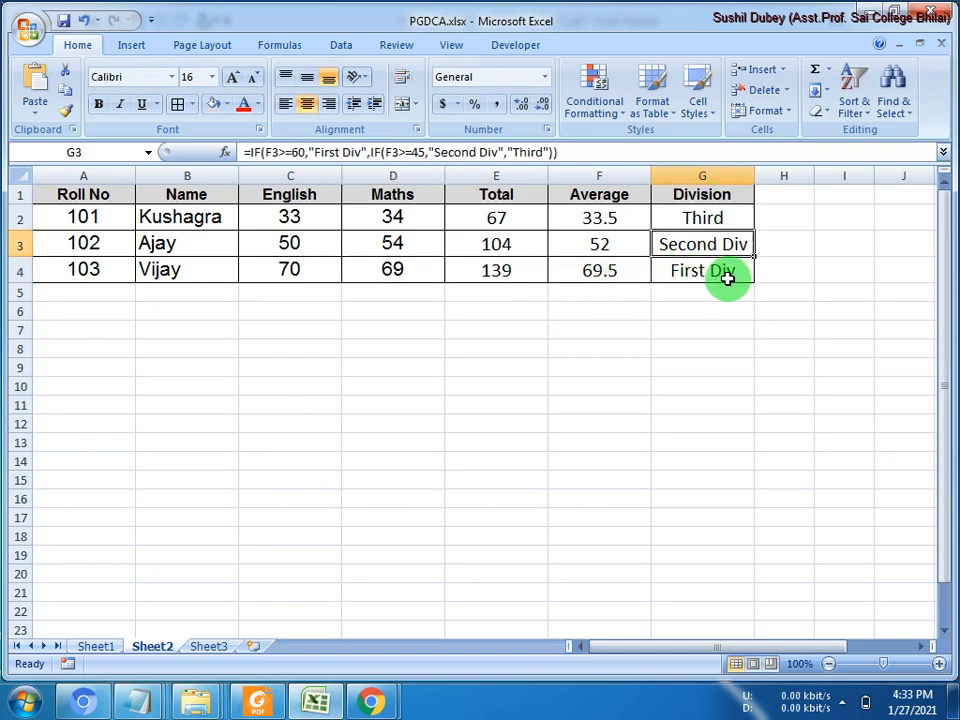
left_click(695, 212)
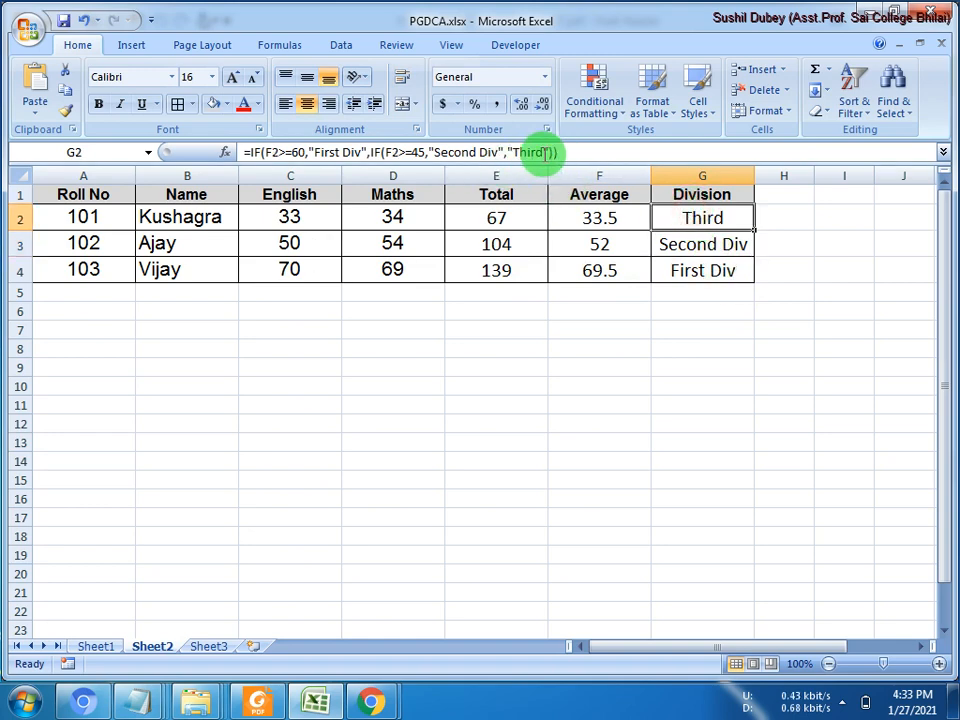
left_click(266, 696)
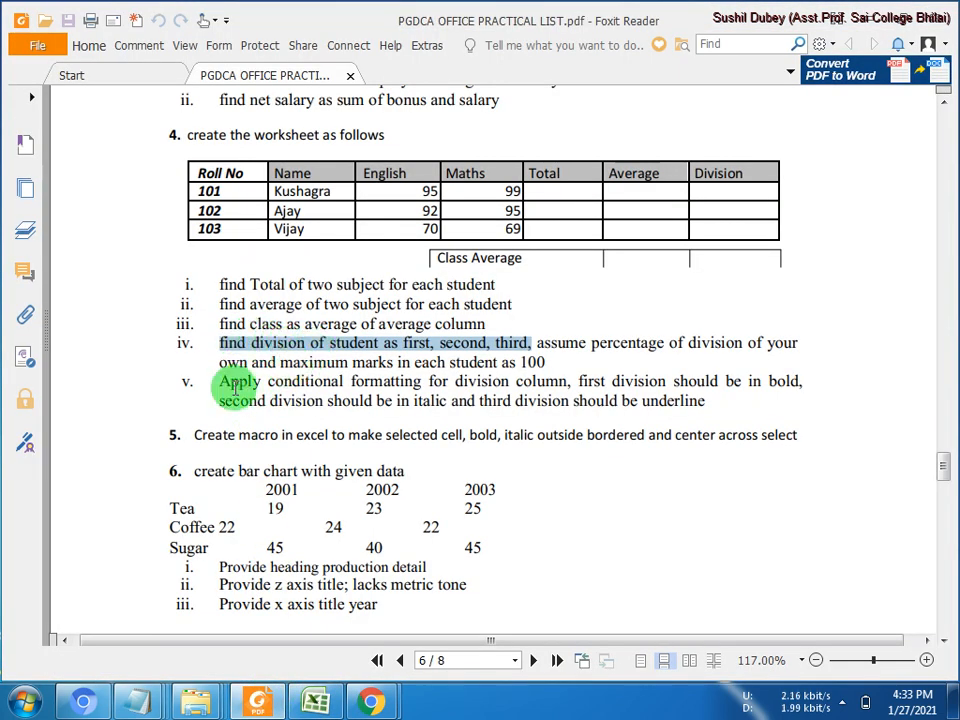
left_click_drag(216, 384, 711, 403)
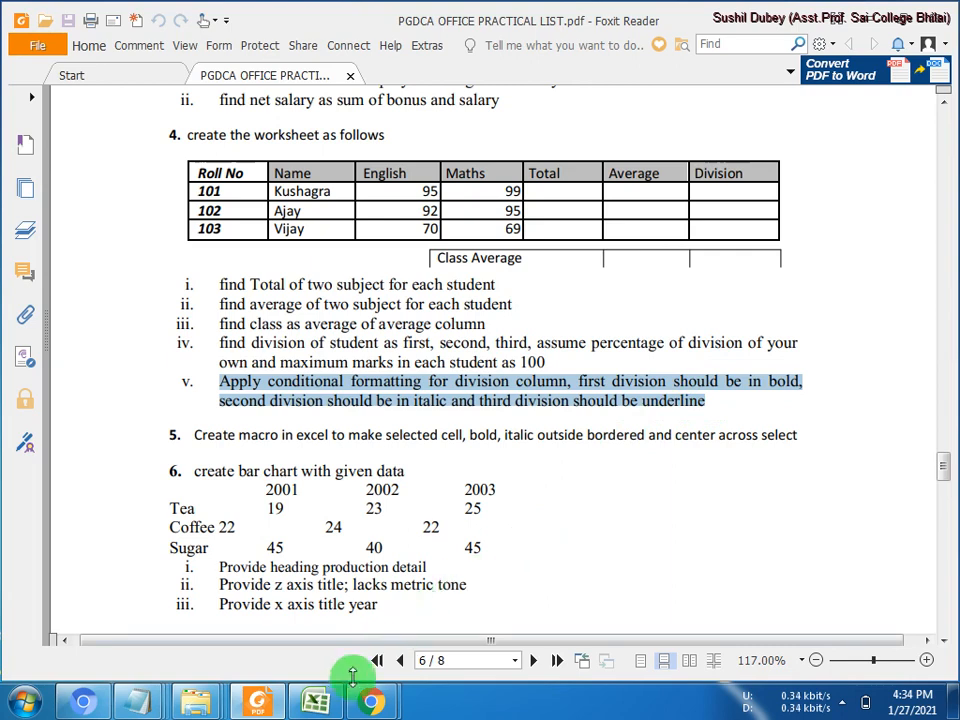
left_click(330, 705)
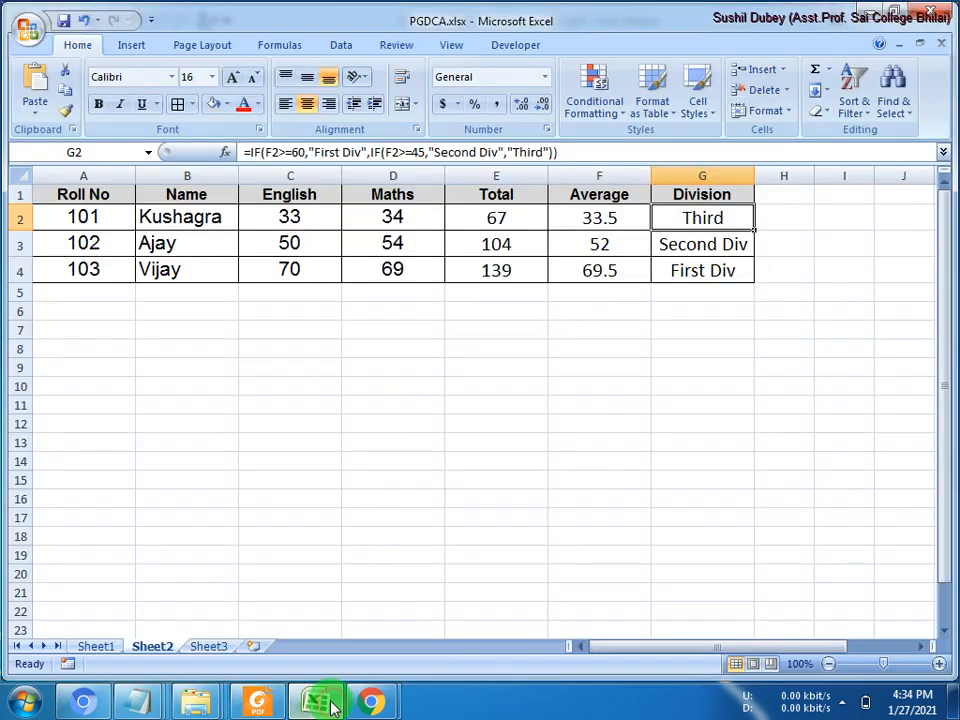
- Start a new conditional formatting rule for Division cells G2:G4 with the condition cell value equal to First Div
left_click(704, 270)
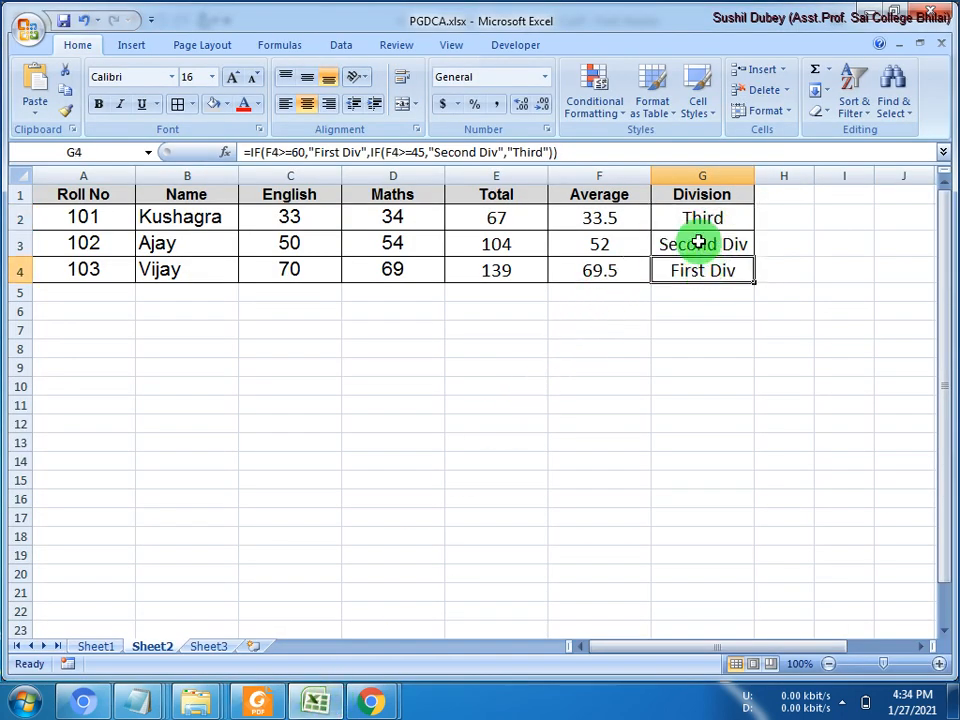
left_click(699, 241)
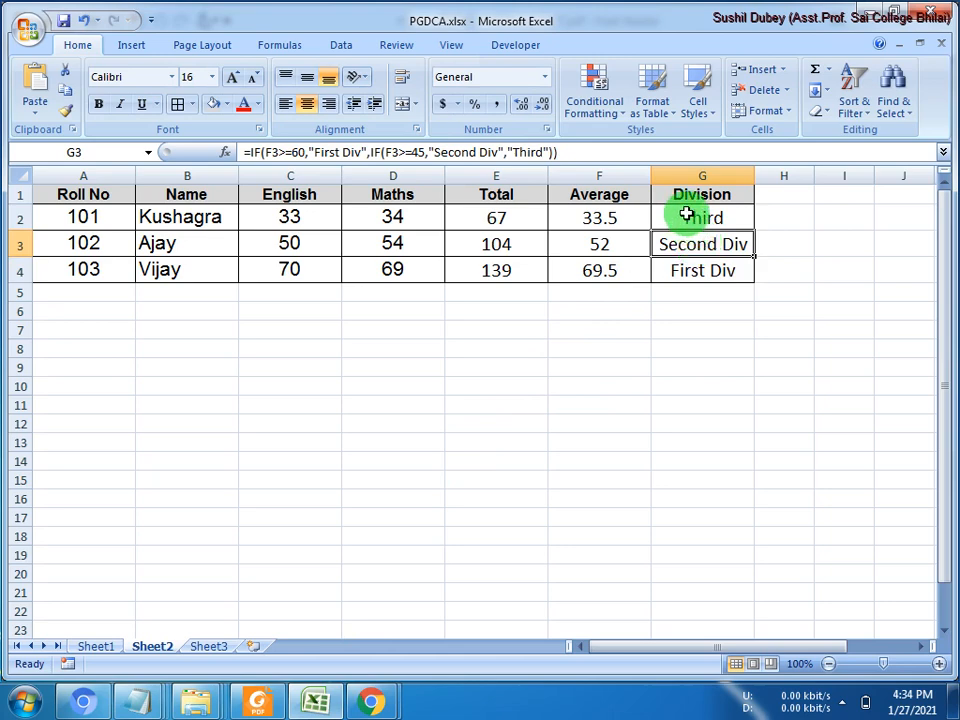
left_click_drag(686, 214, 684, 272)
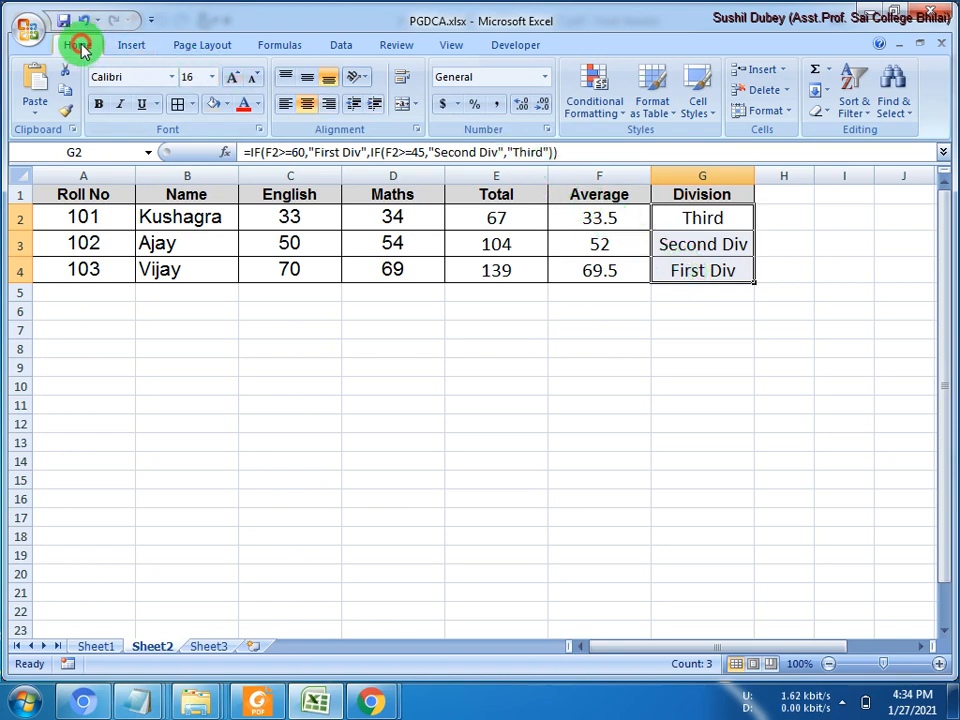
left_click(618, 125)
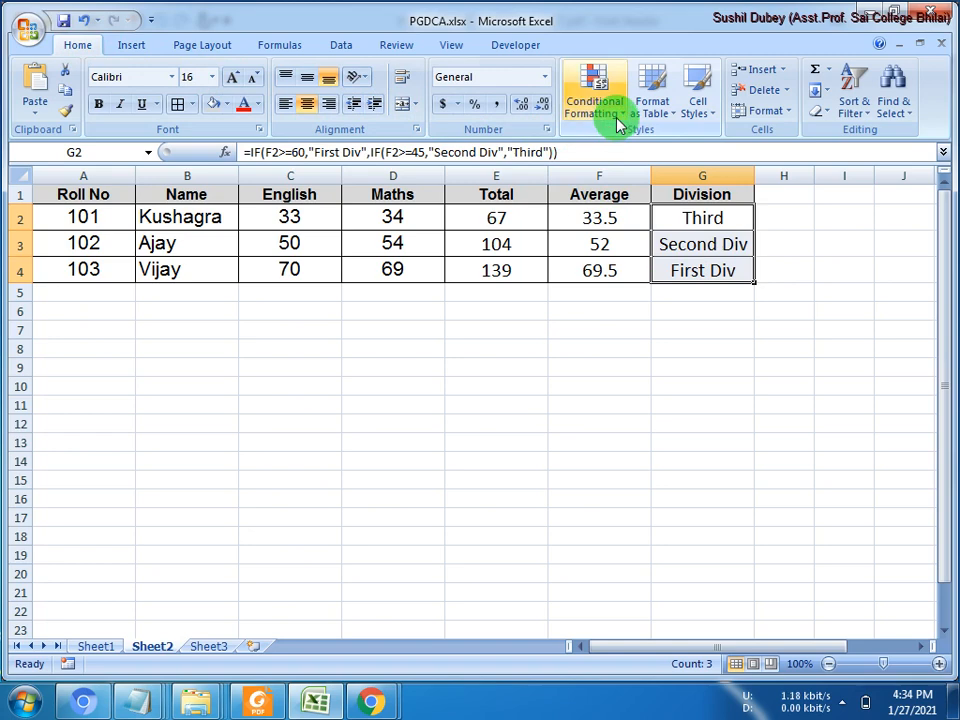
mouse_move(630, 150)
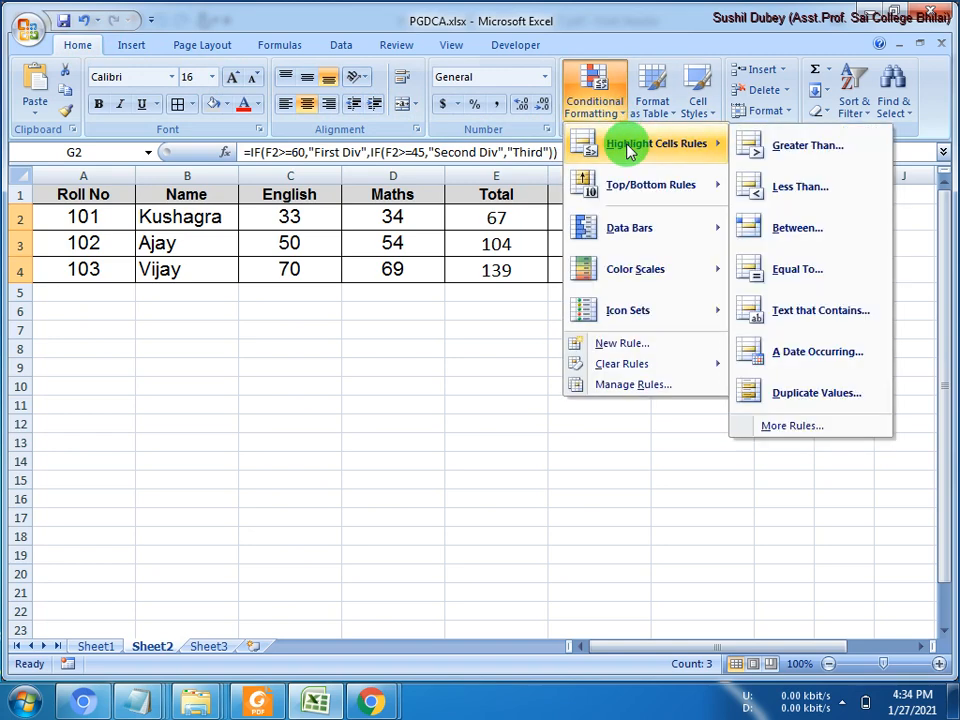
left_click(793, 428)
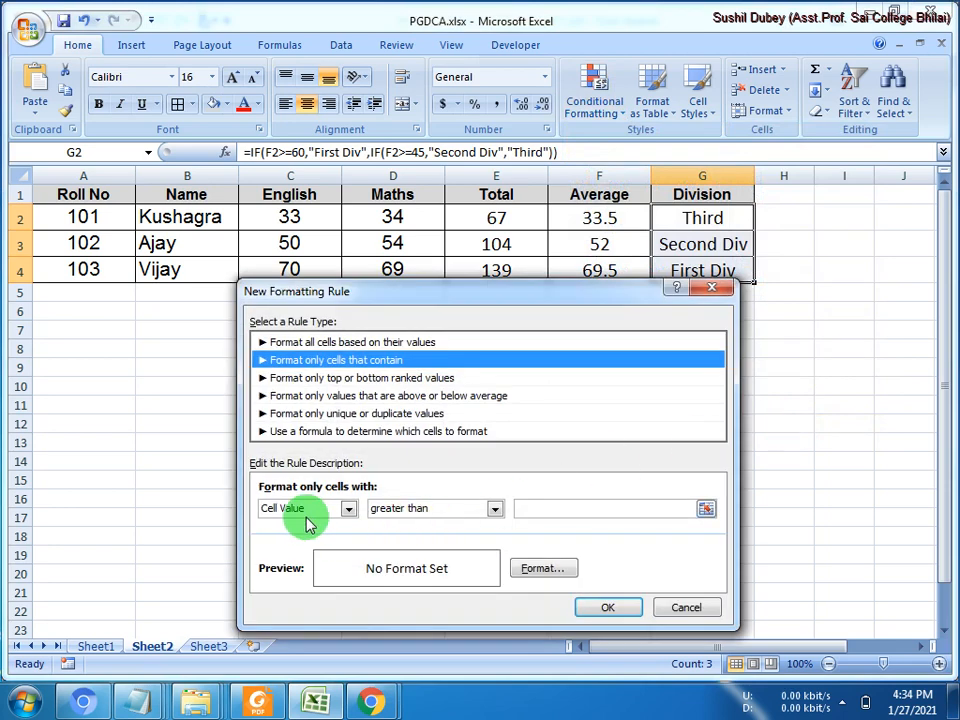
left_click(405, 508)
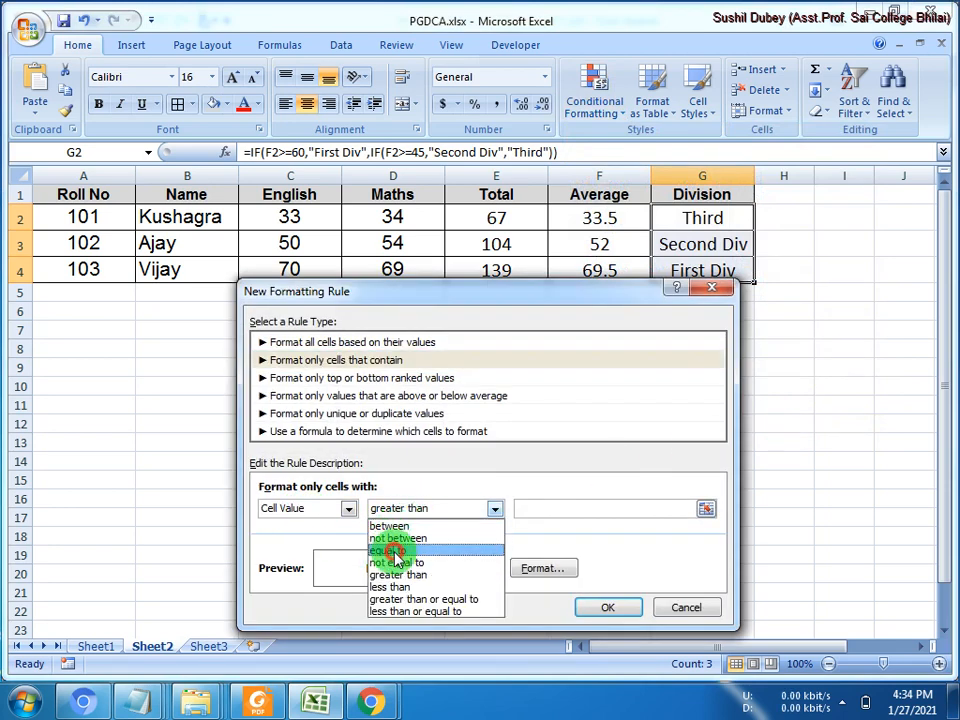
left_click(396, 551)
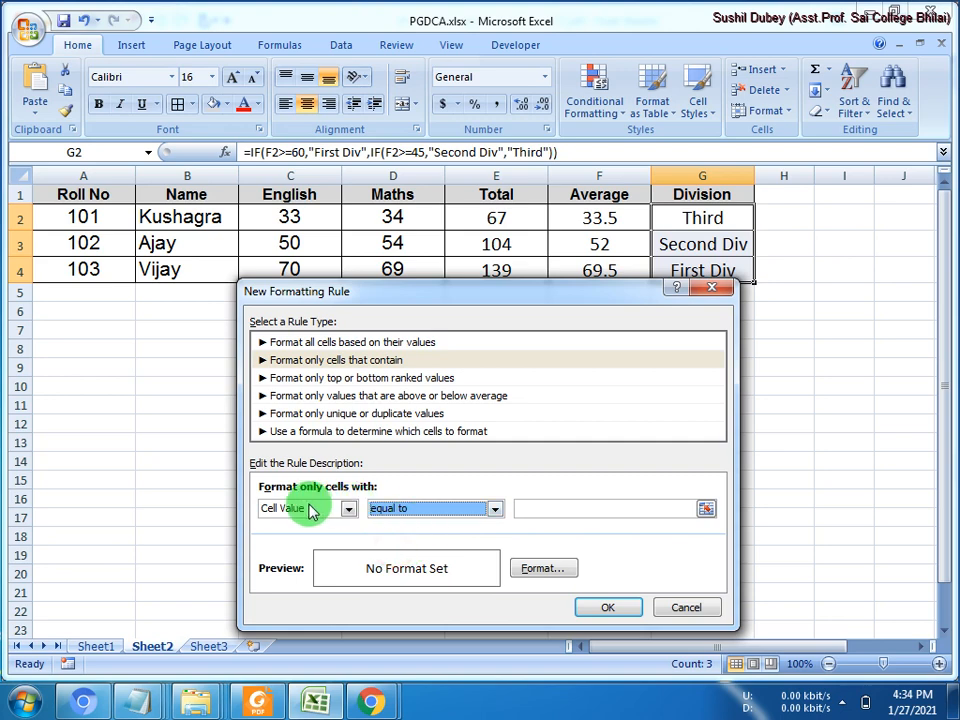
left_click(530, 509)
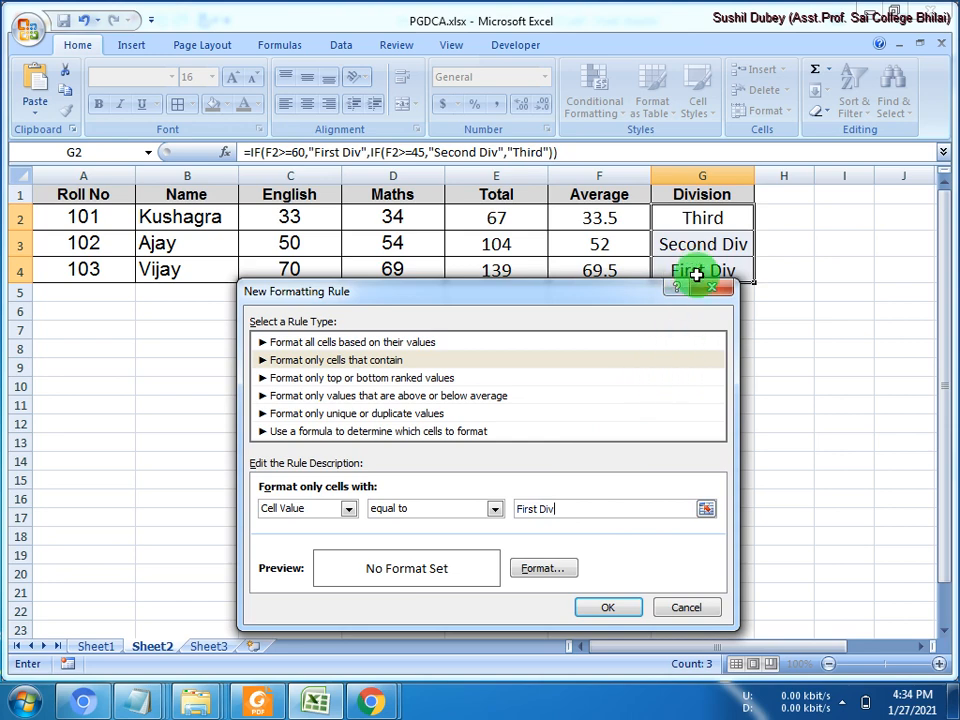
left_click_drag(617, 300, 645, 333)
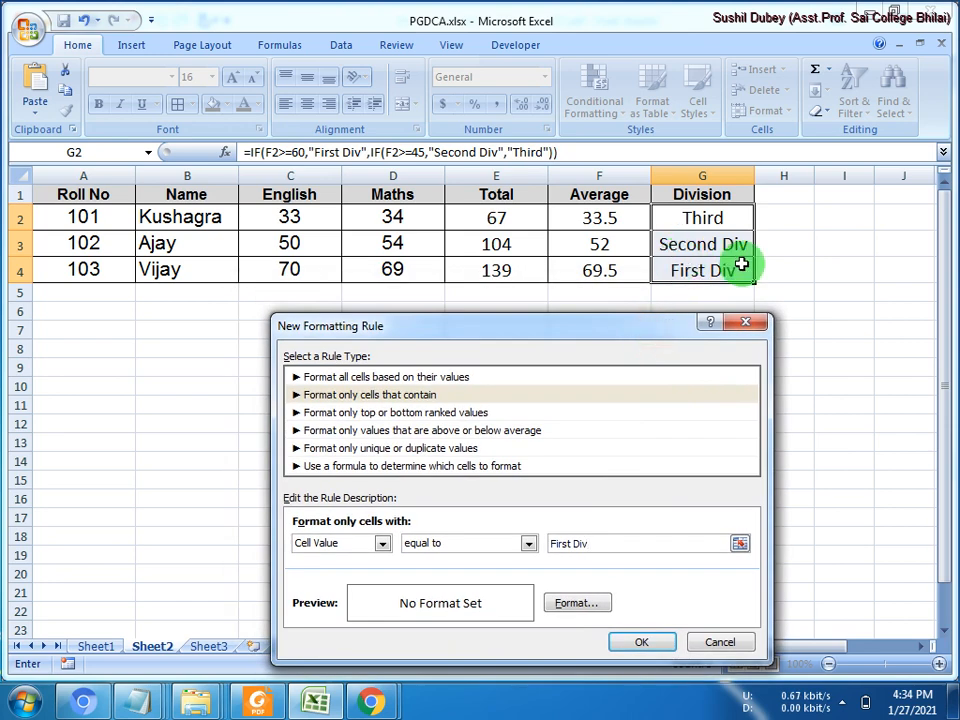
left_click_drag(602, 542, 551, 545)
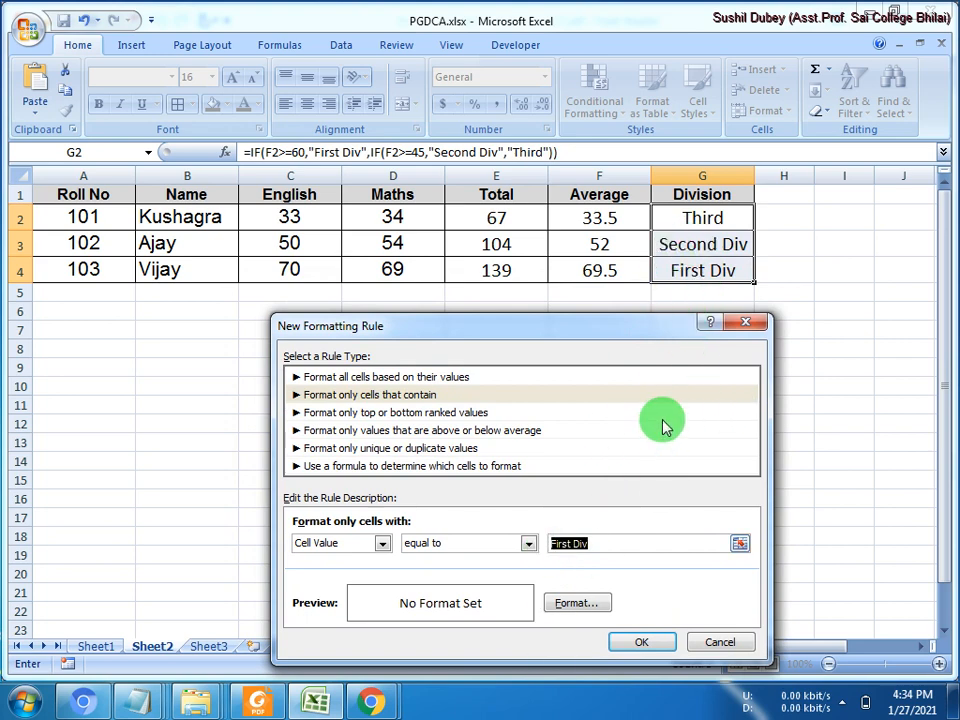
left_click(623, 541)
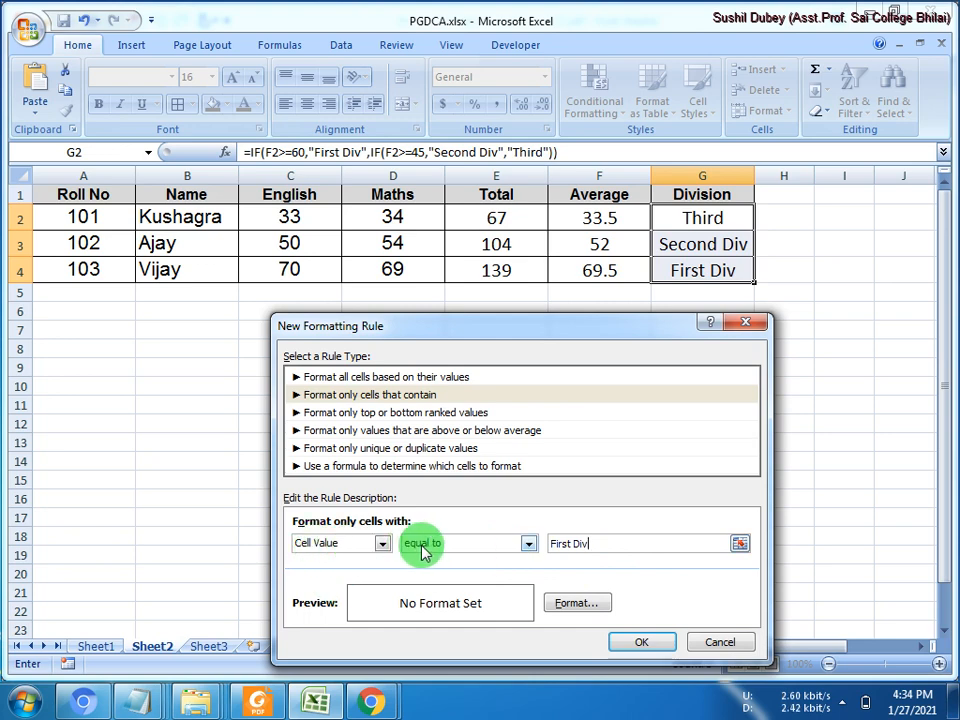
- Set the First Div rule's font style to Bold and apply the rule
left_click(575, 604)
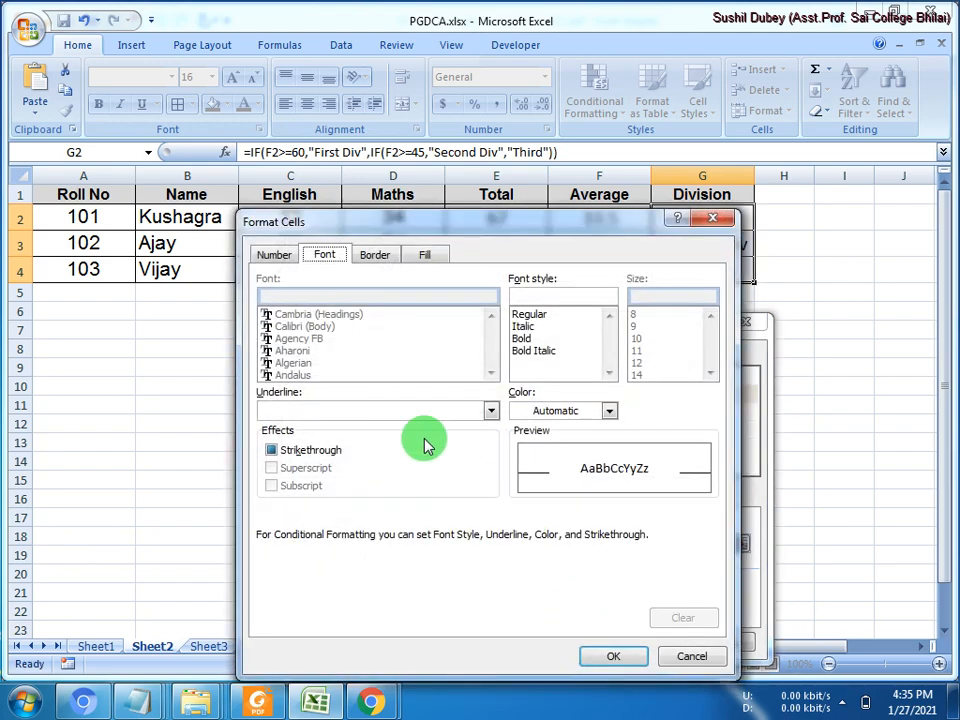
left_click(533, 339)
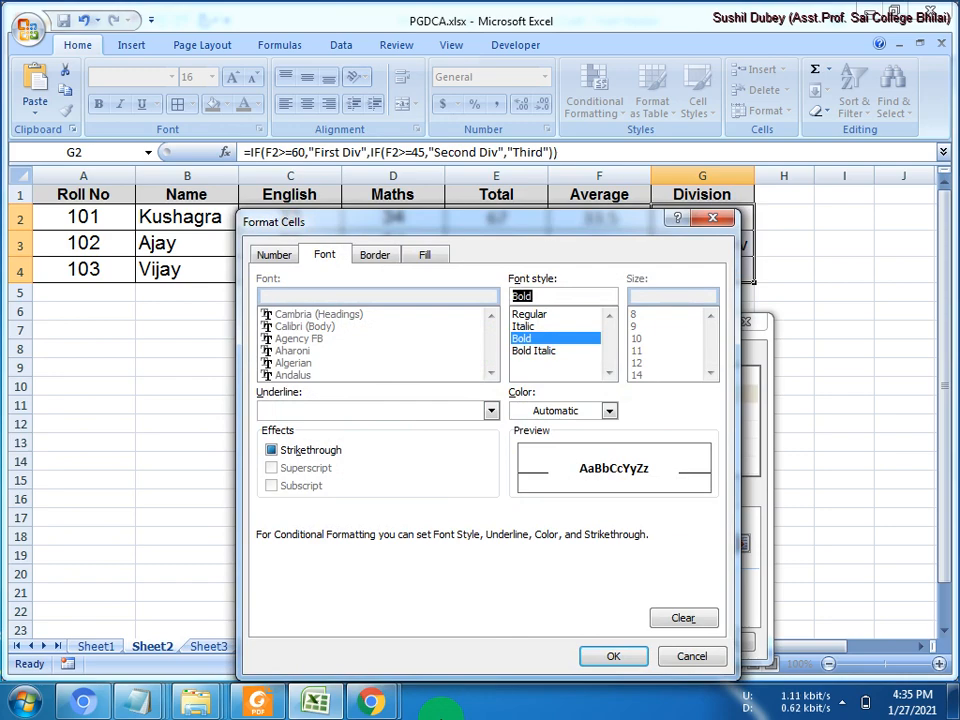
left_click(596, 650)
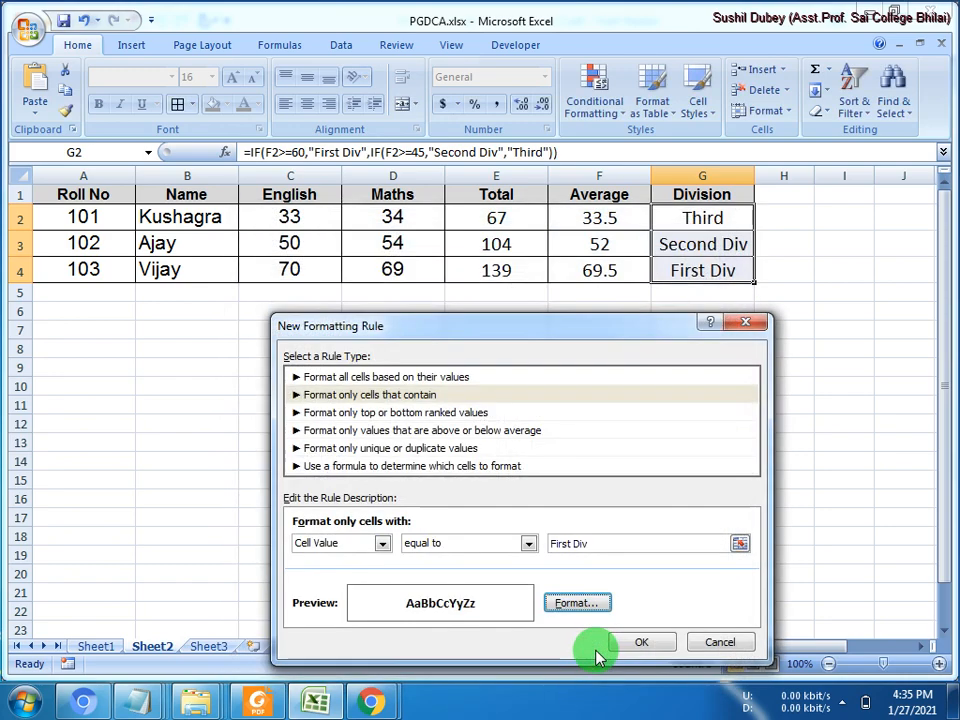
left_click(637, 642)
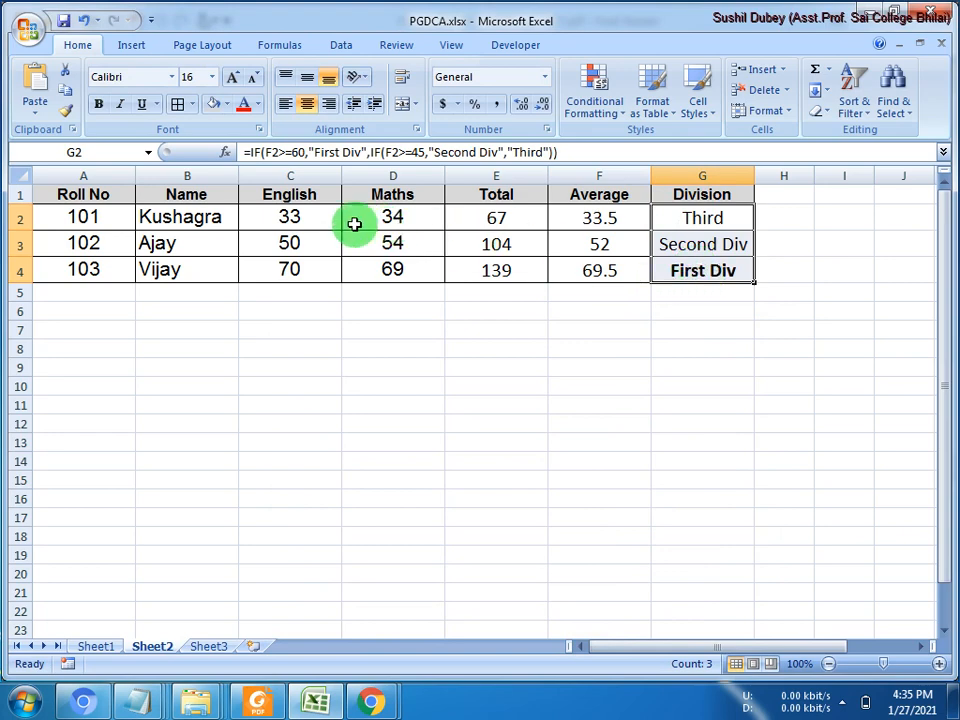
- Test the bold rule by entering 66 for both English and Maths in row 2, and undo both entries
left_click(315, 222)
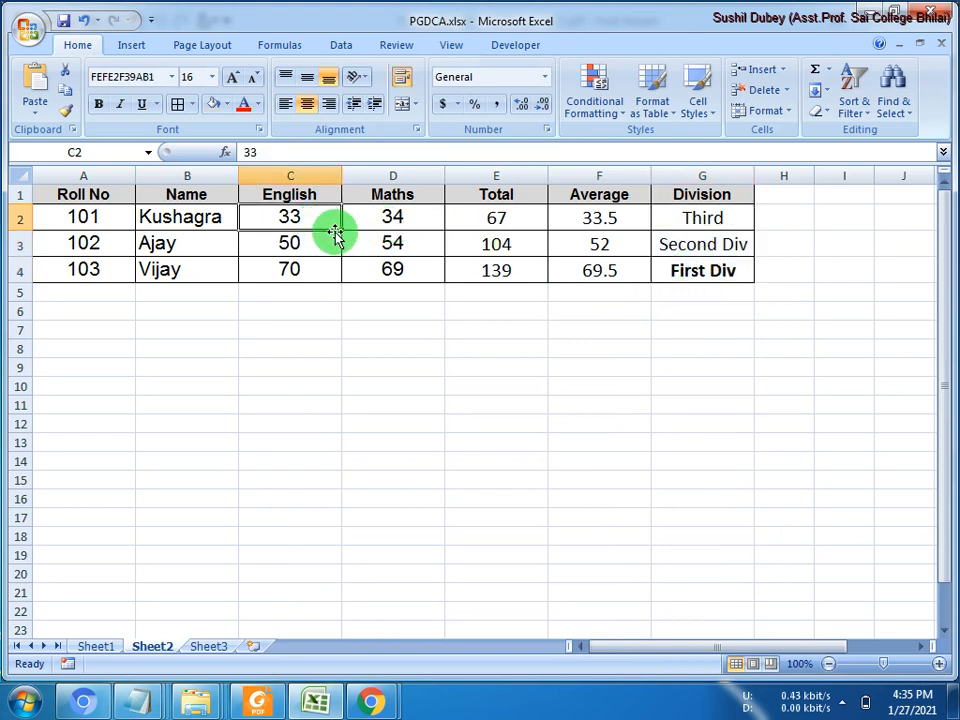
type("66")
key("Tab")
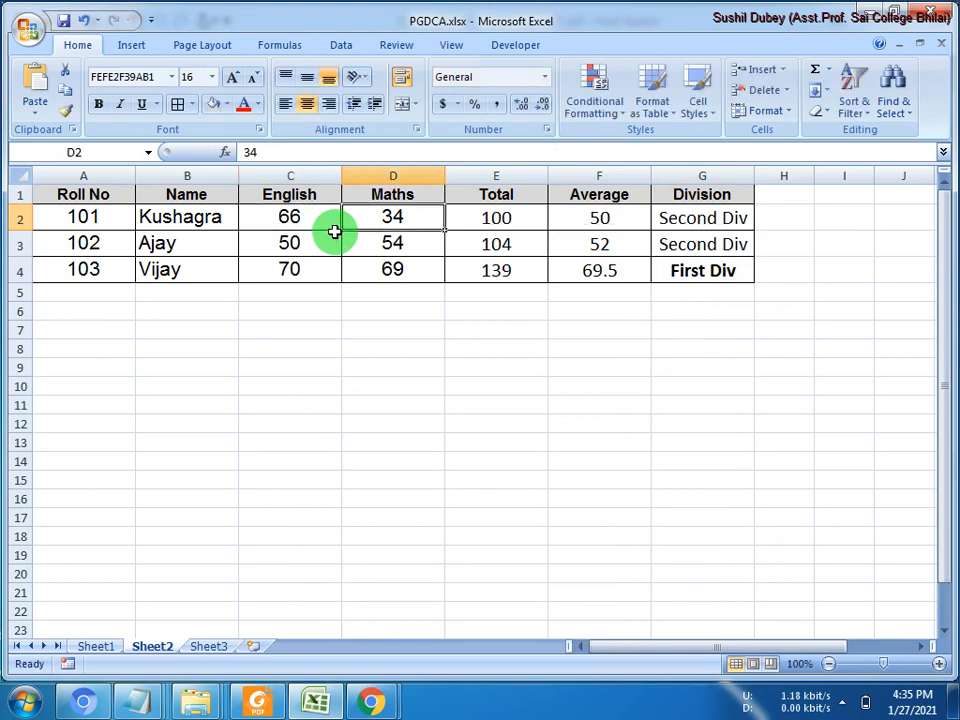
type("66")
key("Return")
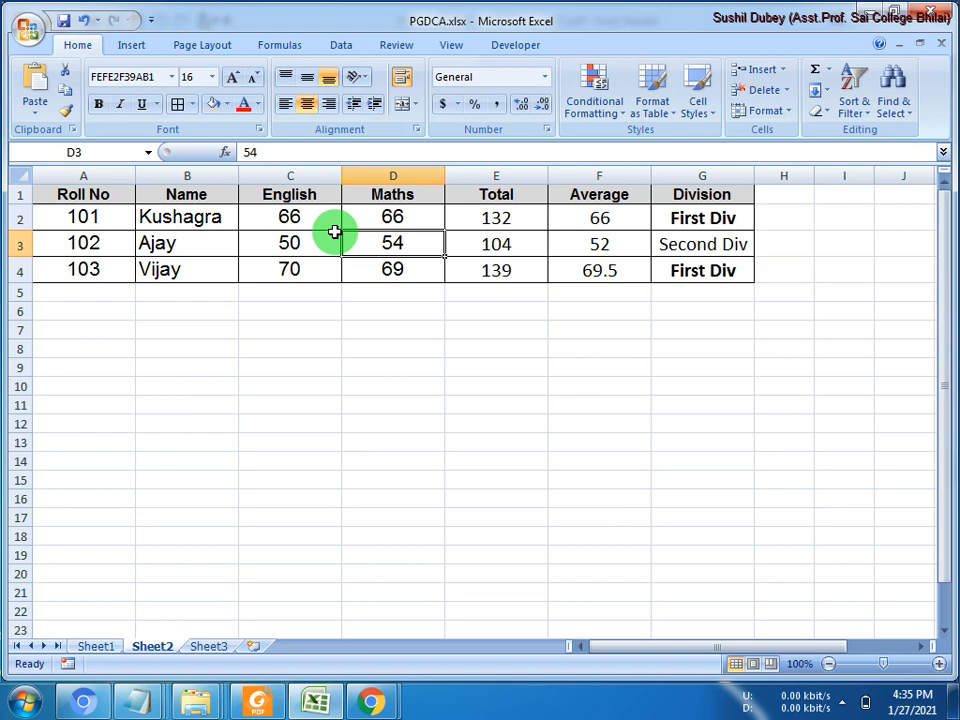
key("ctrl+z")
key("ctrl+z")
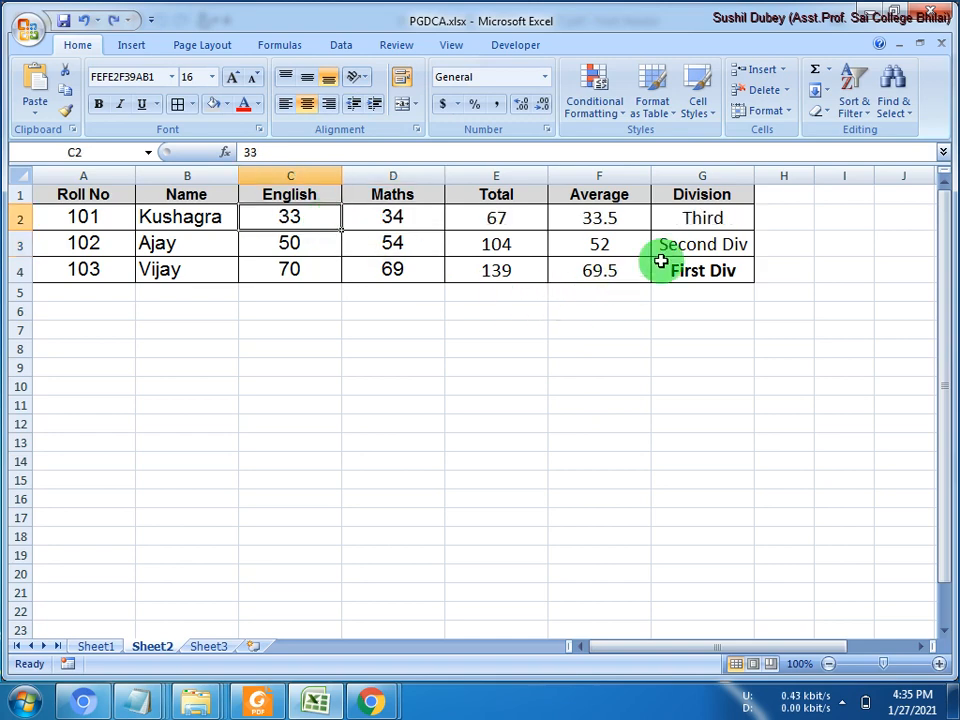
- Start another conditional formatting rule for G2:G4 with the condition cell value equal to Second Div
left_click_drag(681, 218, 681, 270)
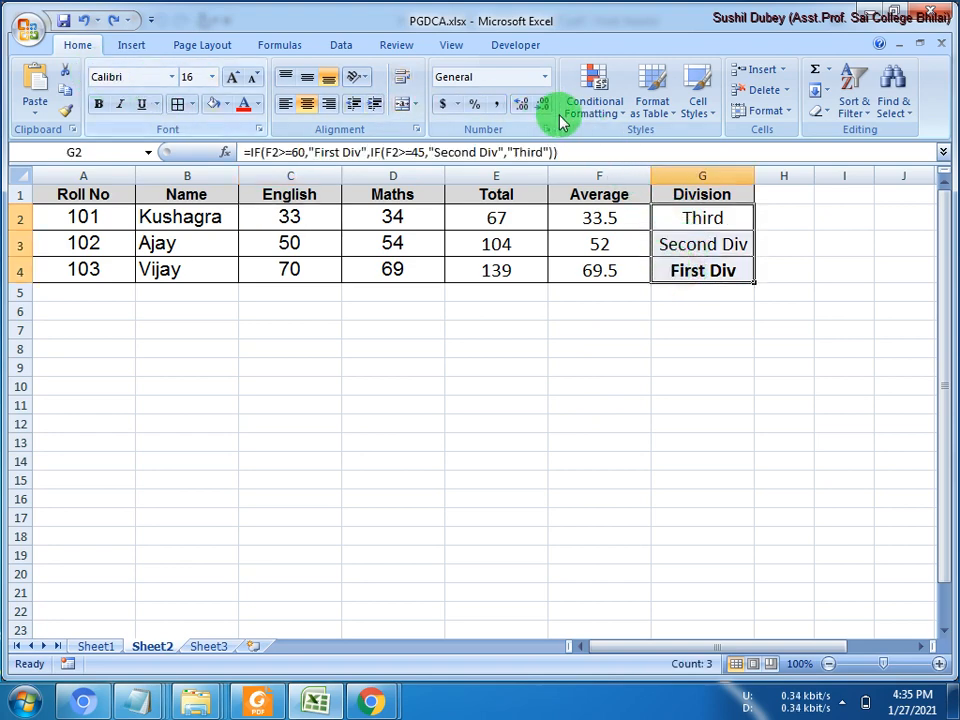
left_click(614, 117)
mouse_move(636, 143)
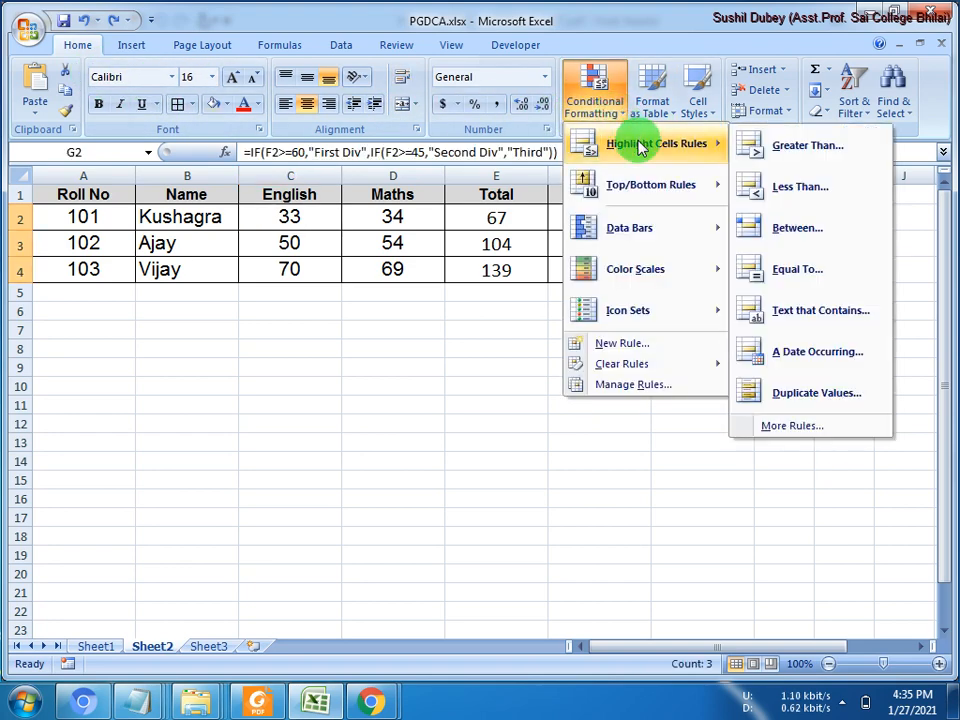
left_click(790, 425)
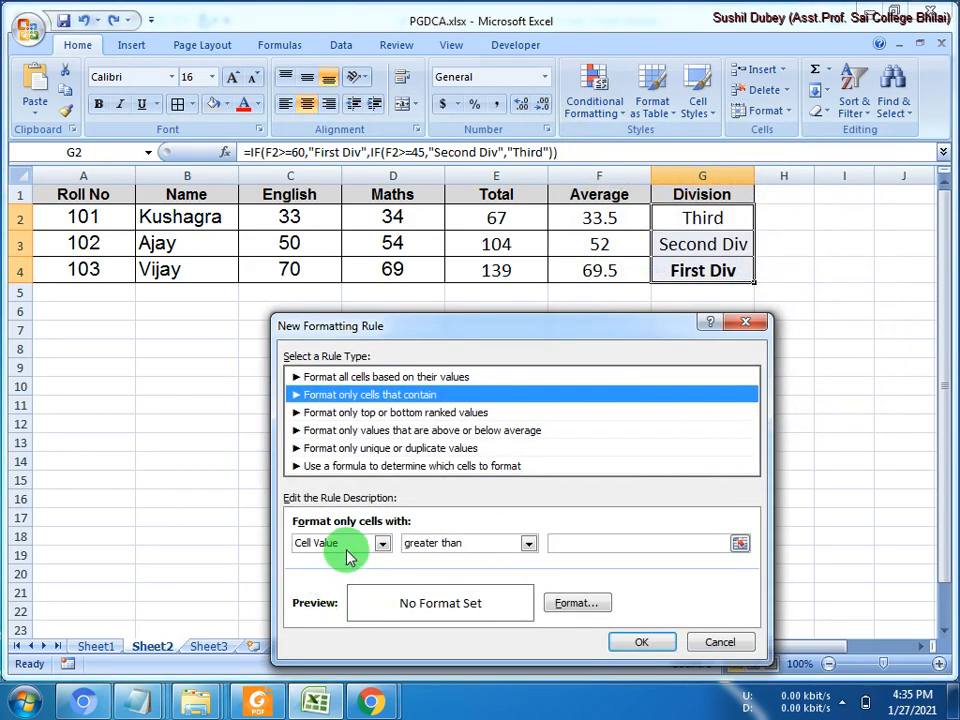
left_click(449, 546)
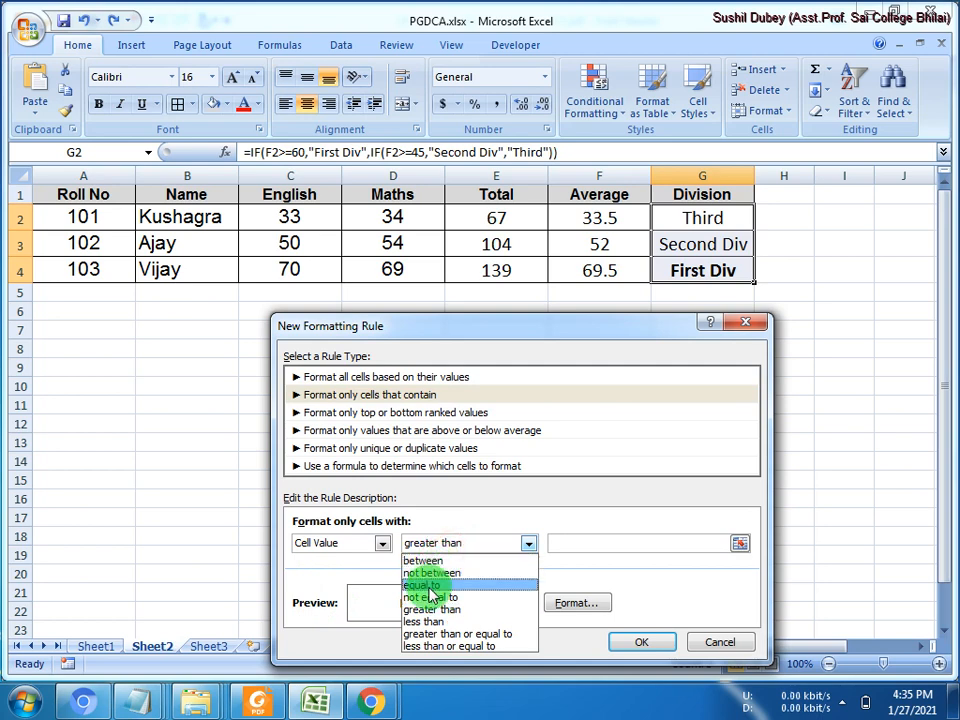
left_click(428, 586)
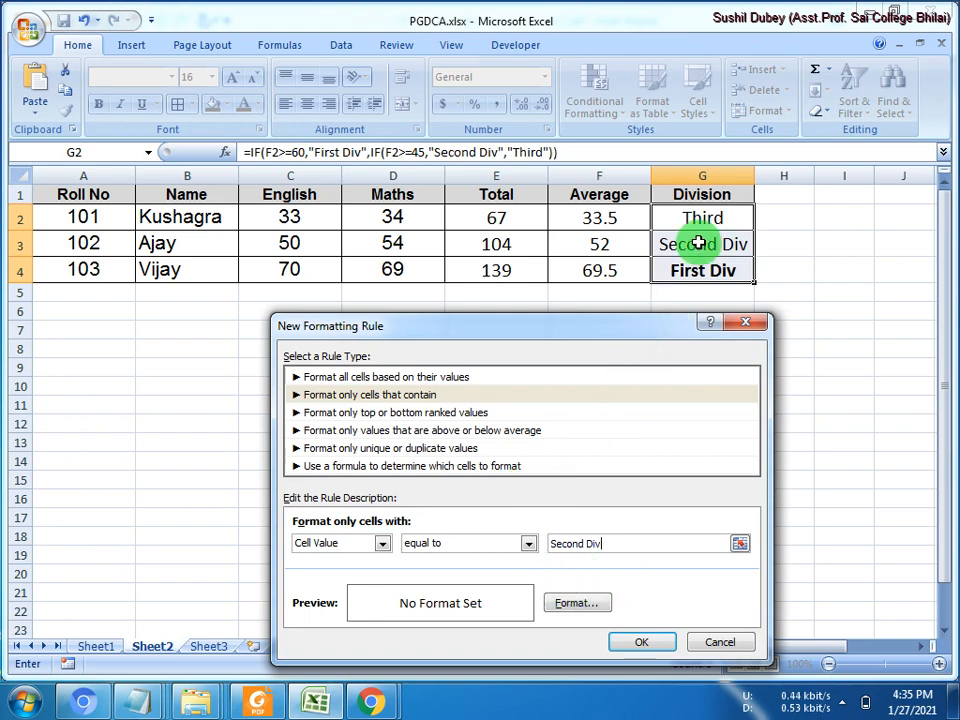
- Set the Second Div rule's font style to Italic and apply the rule
left_click(552, 603)
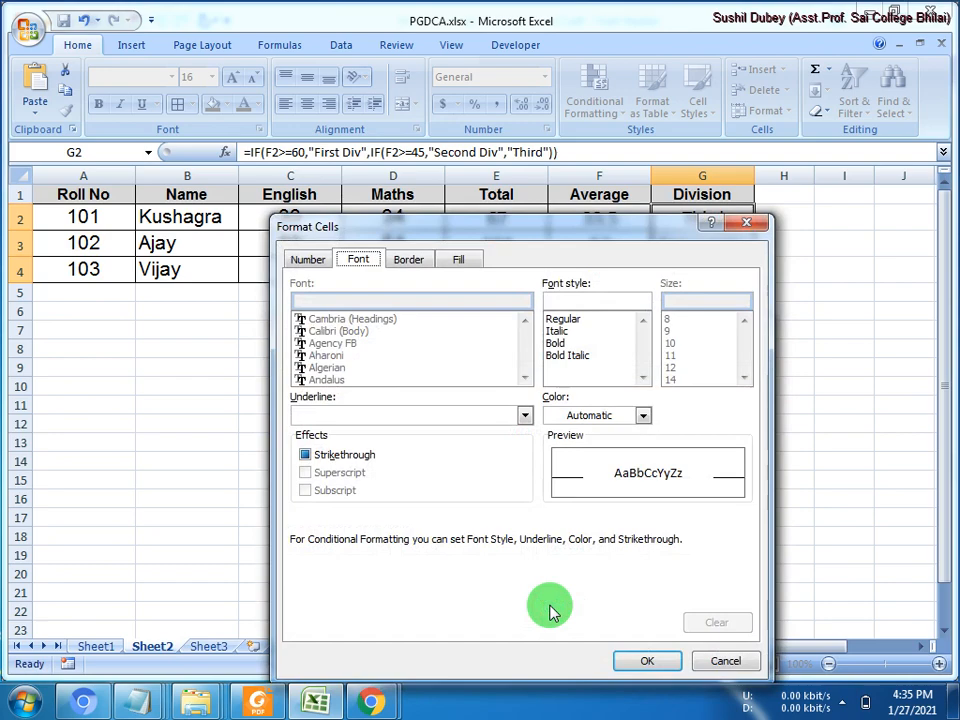
left_click(557, 331)
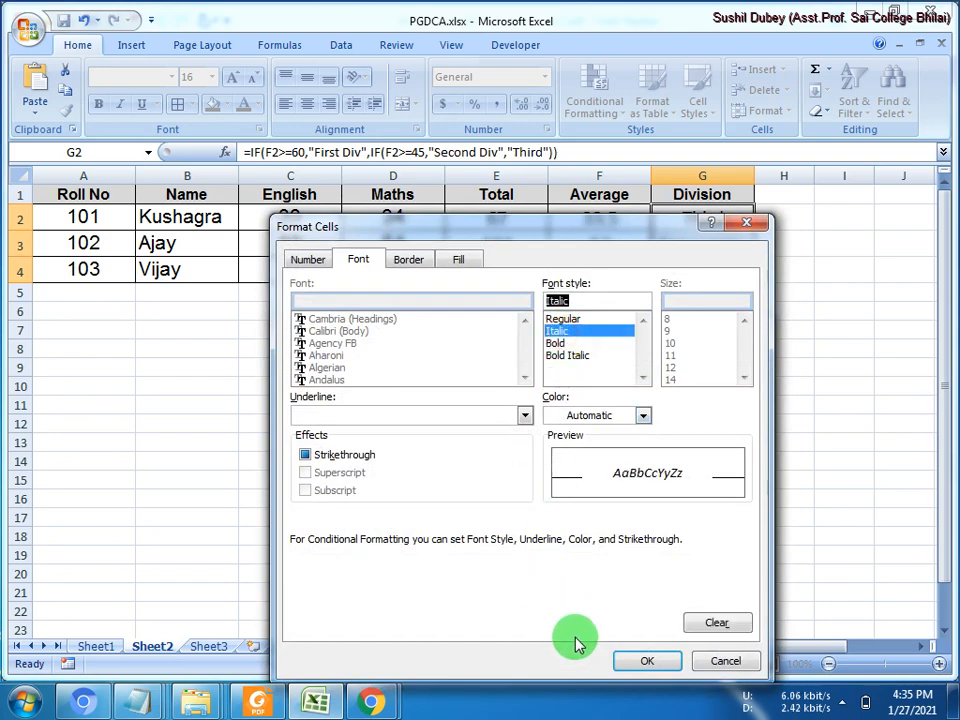
left_click(660, 661)
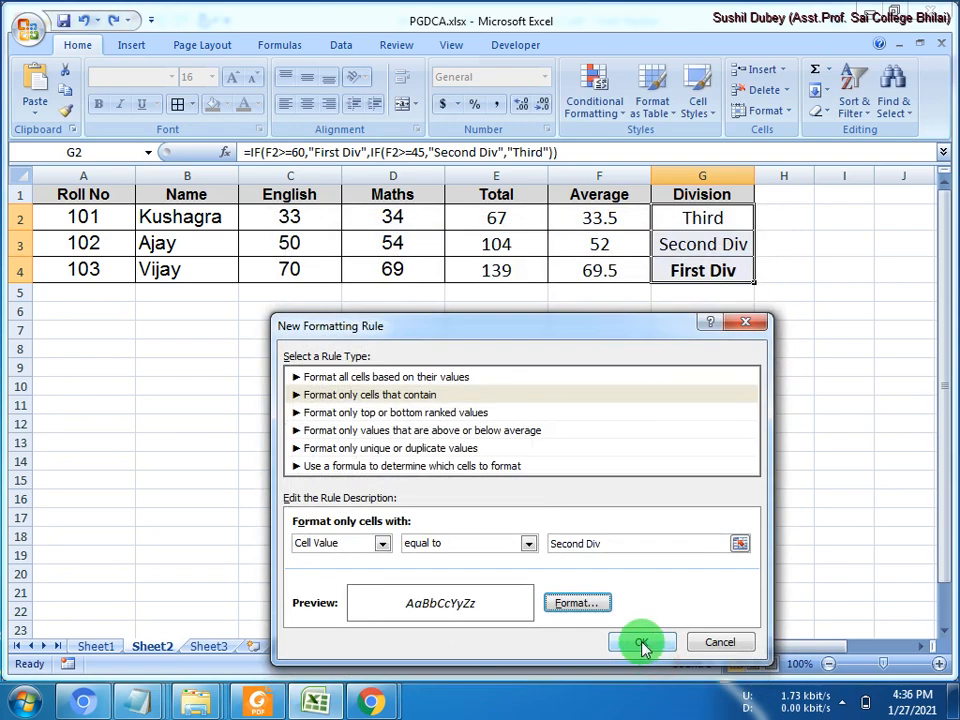
left_click(643, 641)
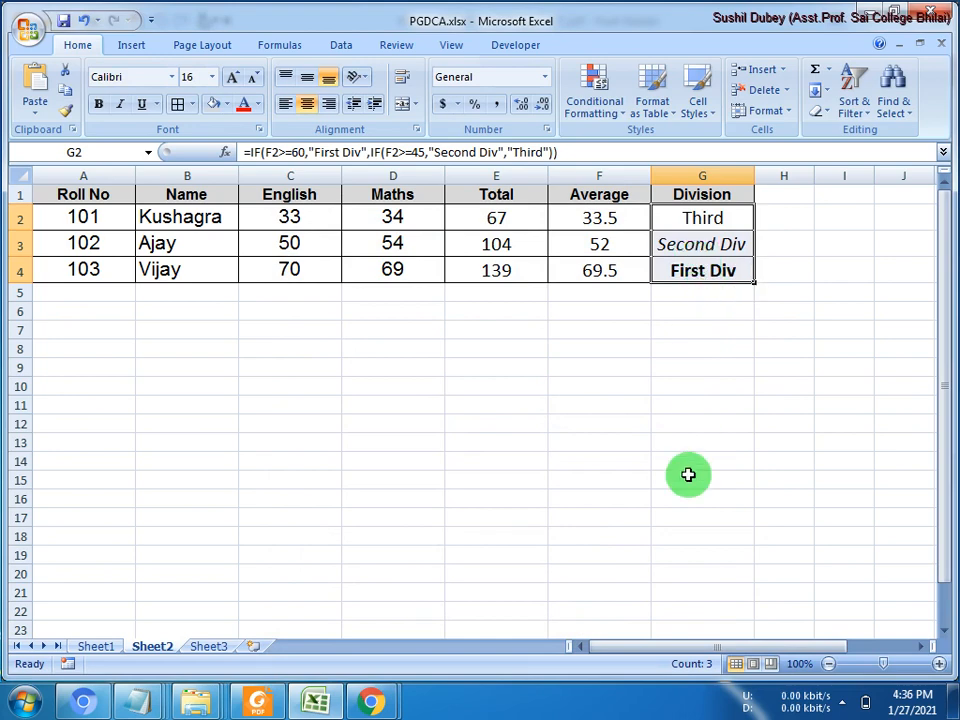
- Test the italic rule by entering 55 for both English and Maths in row 2, and undo both entries
left_click(296, 213)
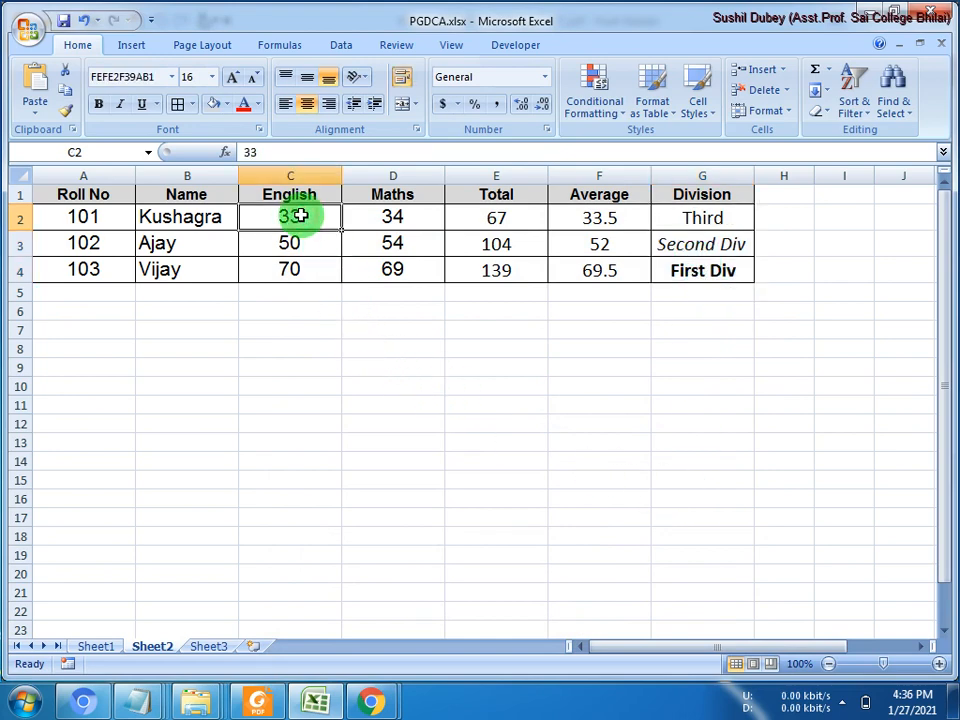
type("55")
key("Tab")
type("55")
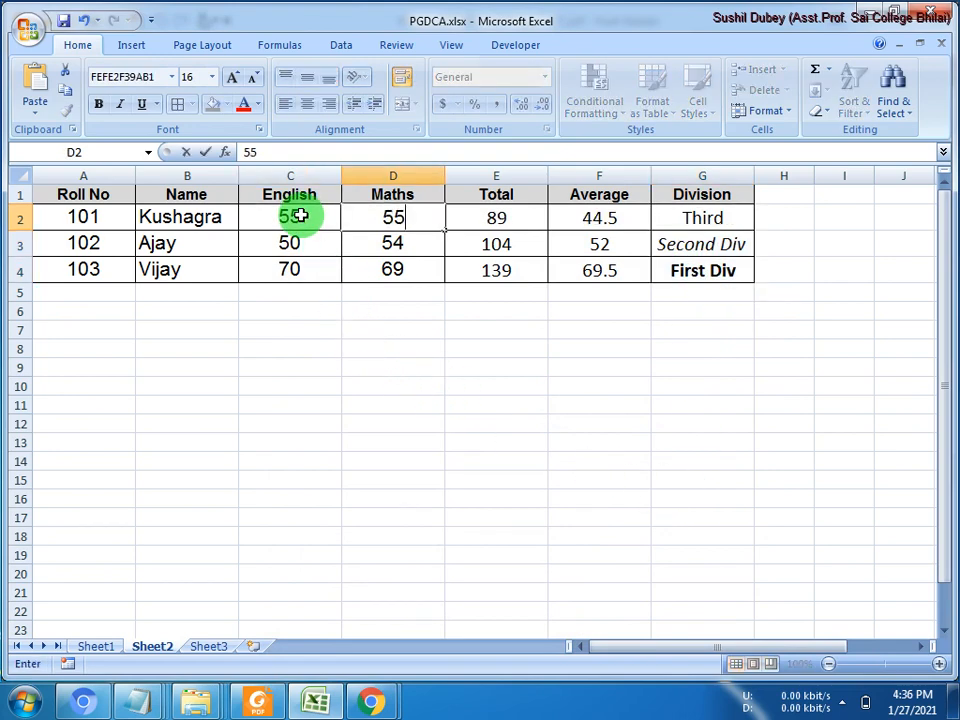
key("Return")
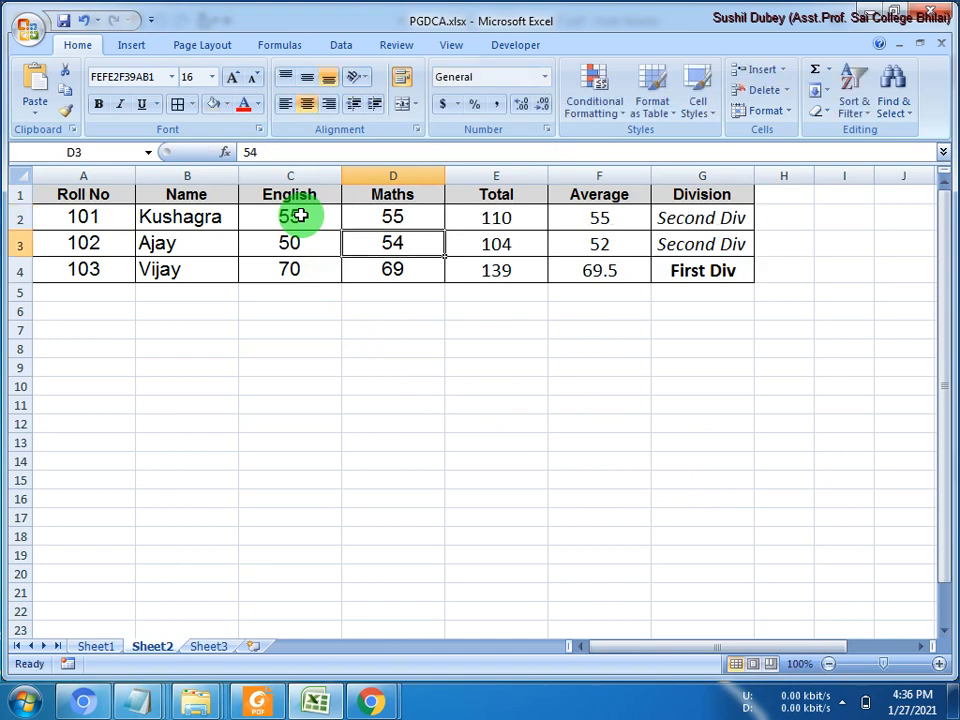
key("ctrl+z")
key("ctrl+z")
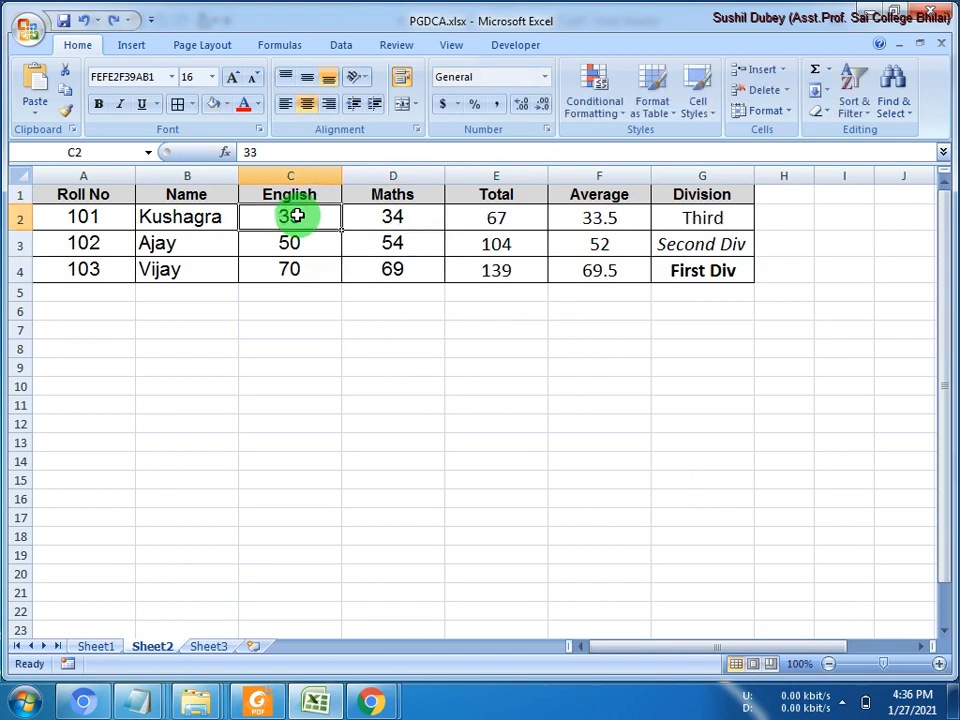
- Start a further conditional formatting rule for G2:G4 with the condition cell value equal to Third
left_click(698, 219)
left_click_drag(698, 219, 690, 268)
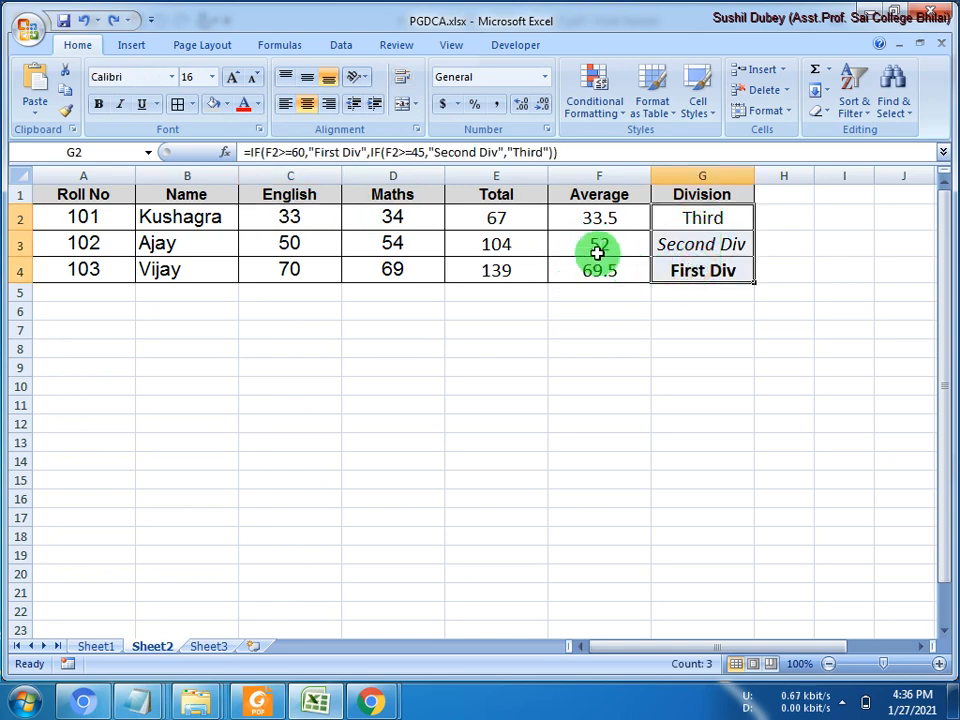
left_click(612, 112)
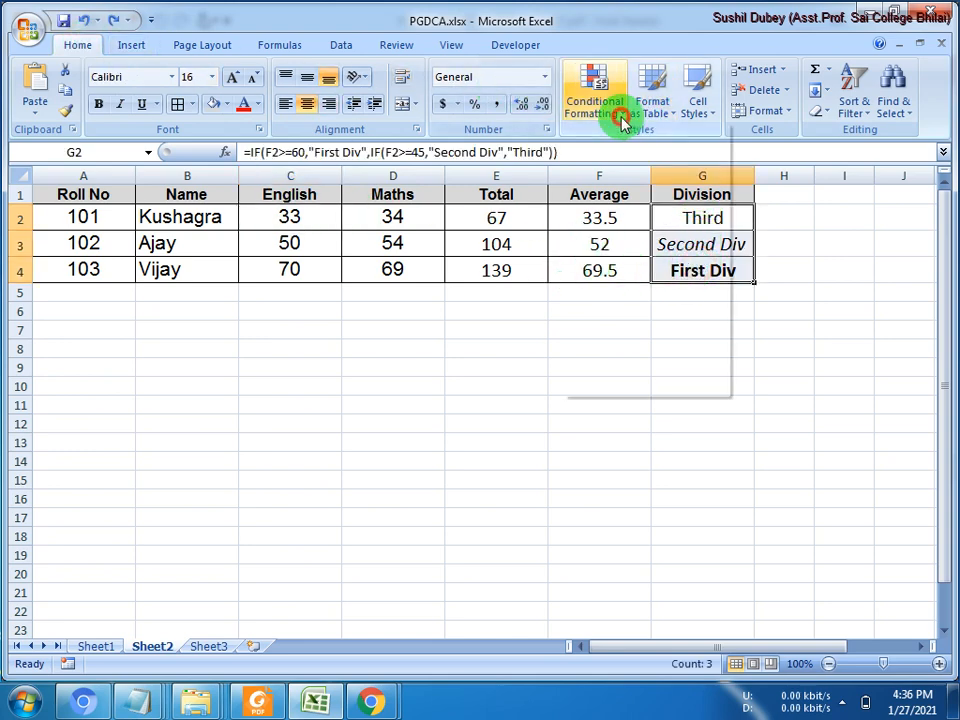
mouse_move(634, 146)
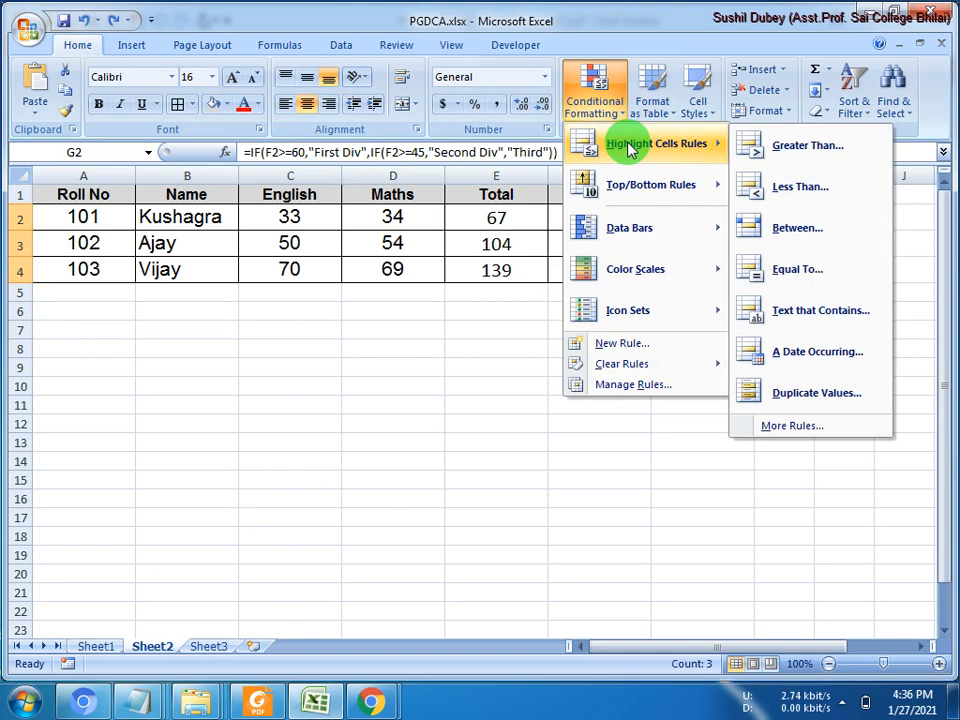
left_click(771, 428)
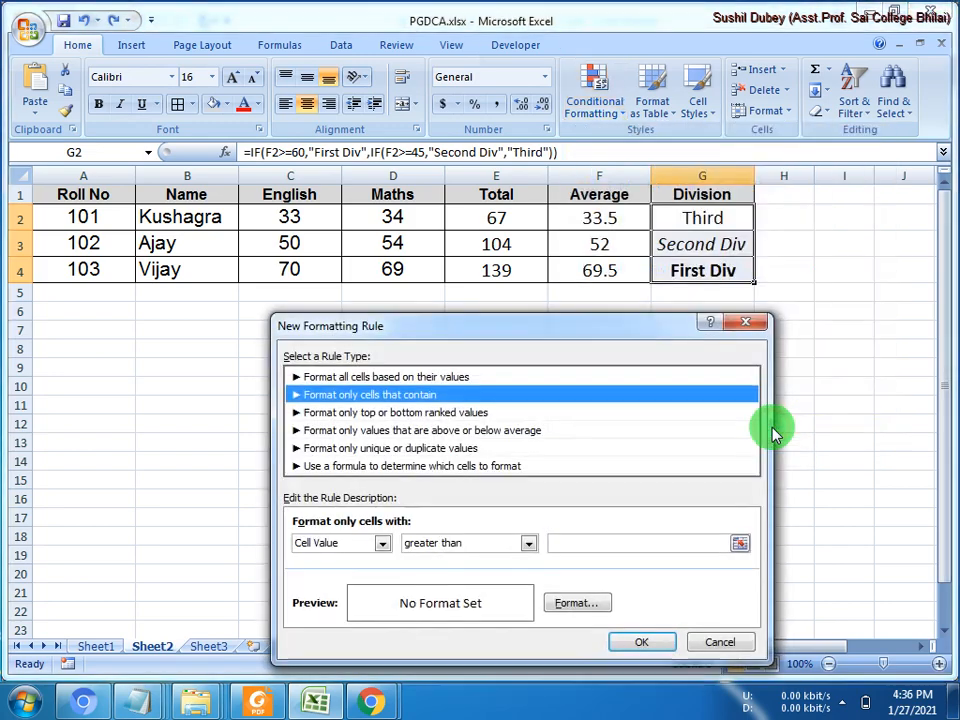
left_click(466, 544)
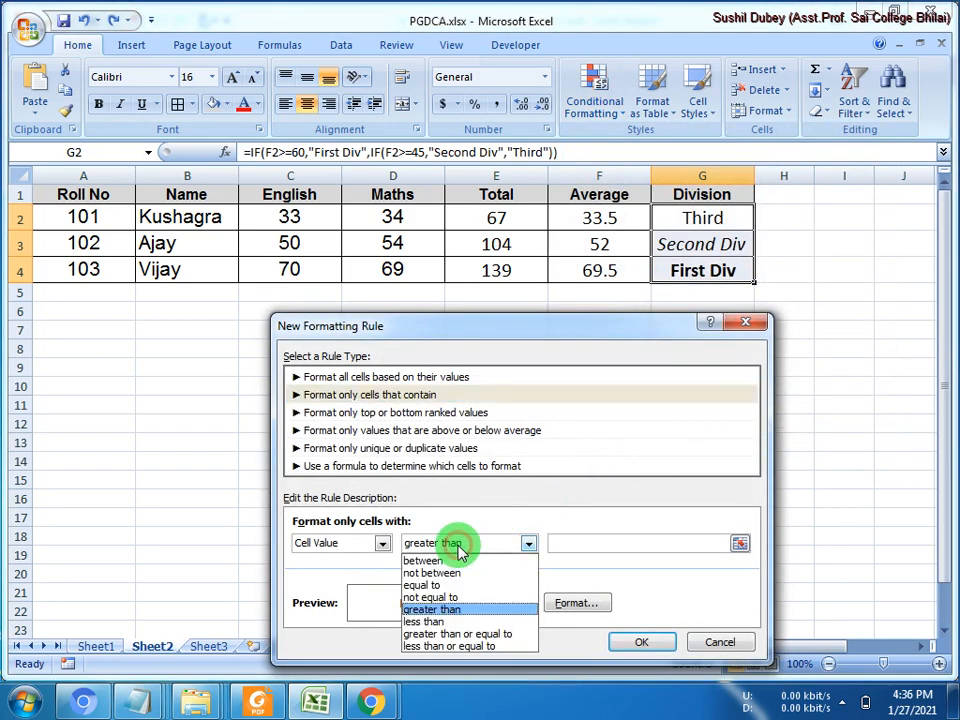
left_click(440, 598)
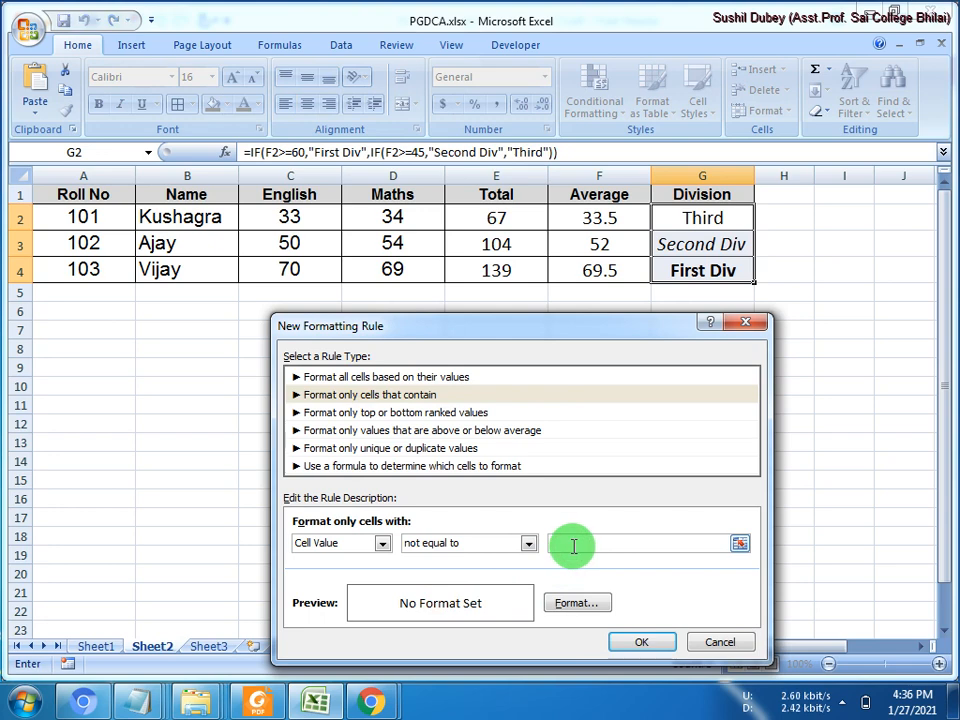
type("Third")
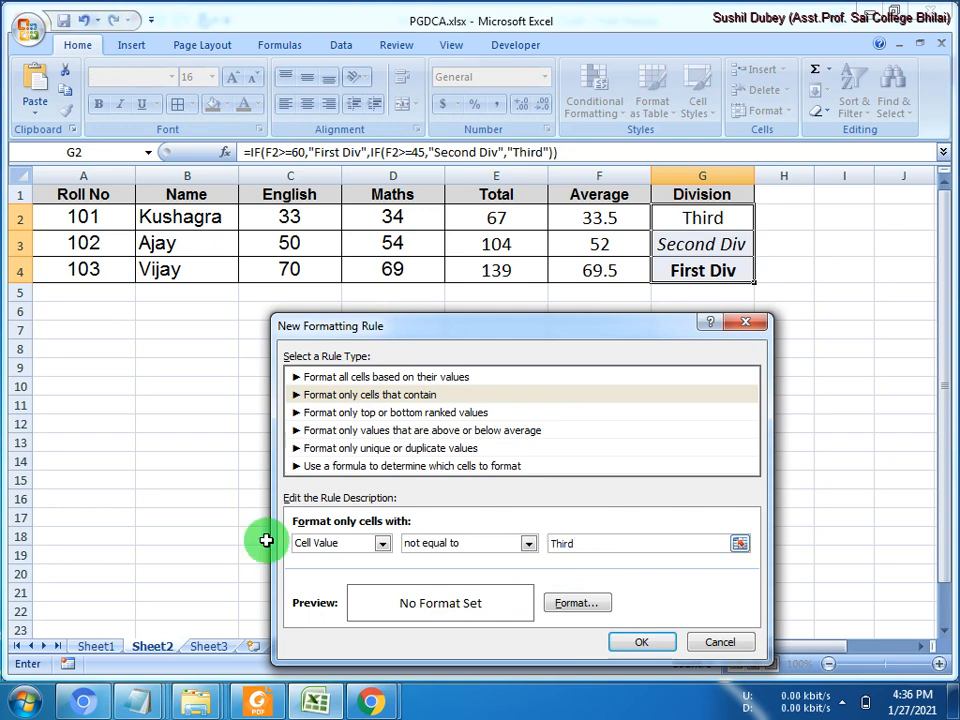
left_click(446, 546)
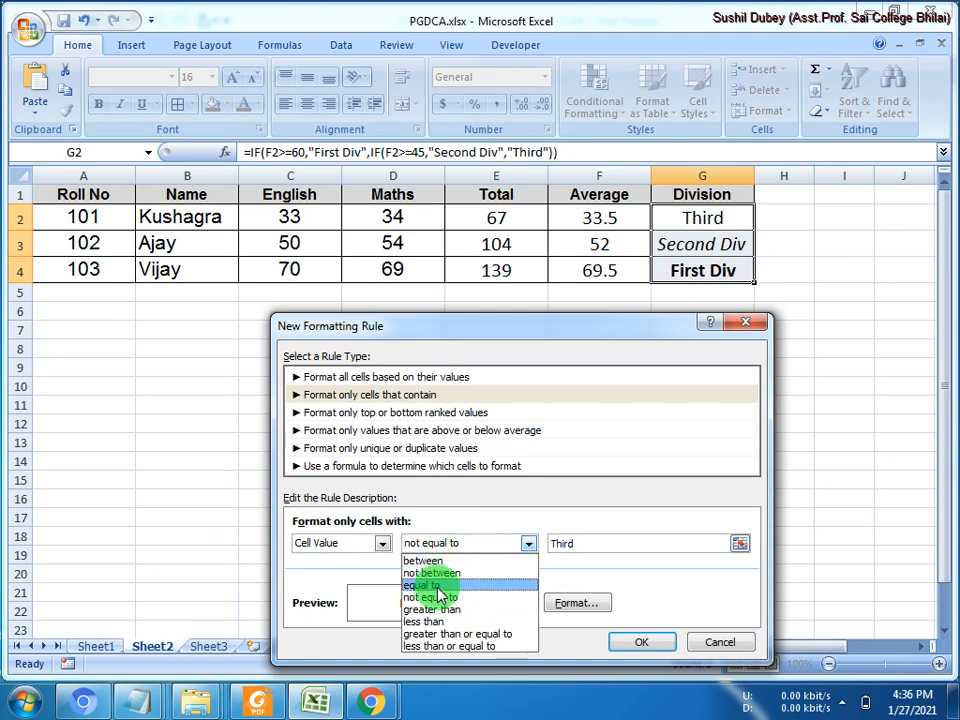
left_click(427, 585)
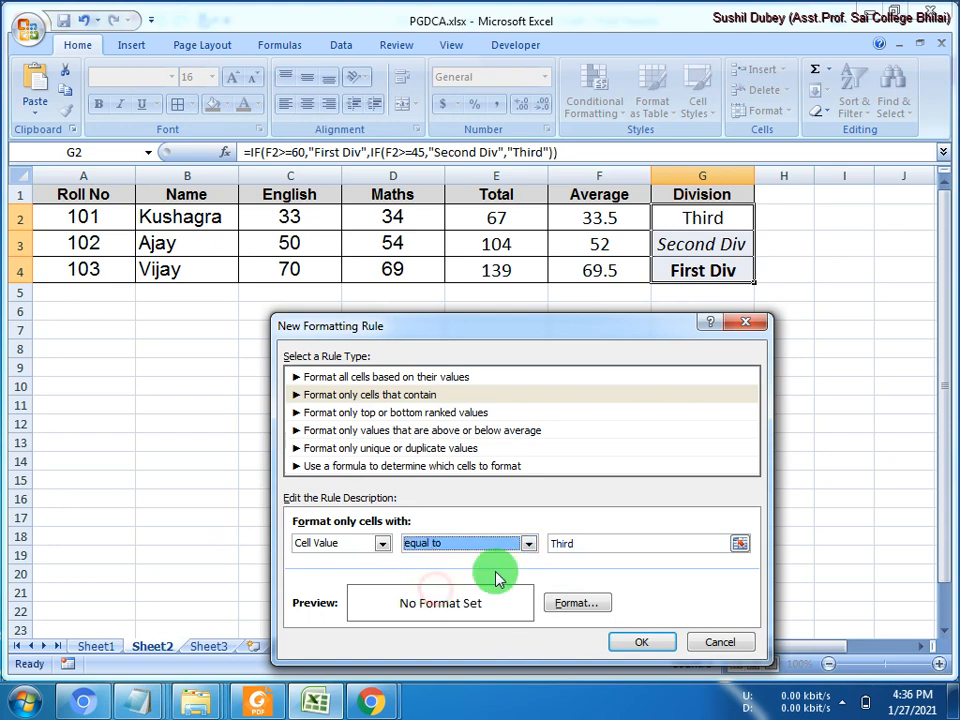
left_click(596, 543)
left_click(641, 643)
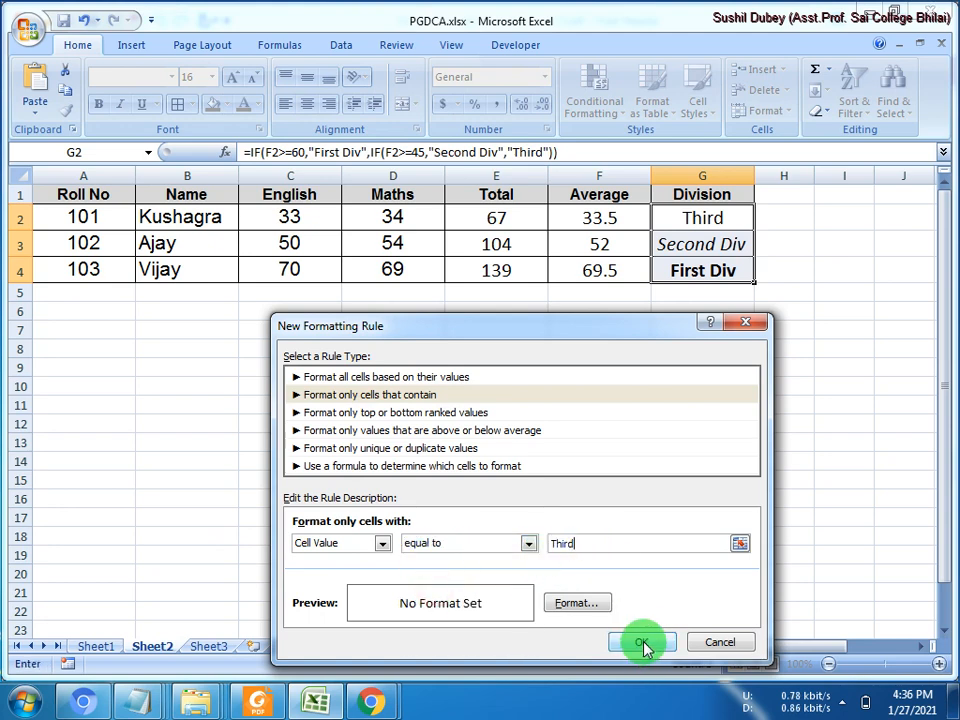
- Set the Third rule's underline to Single and apply the rule
left_click(577, 603)
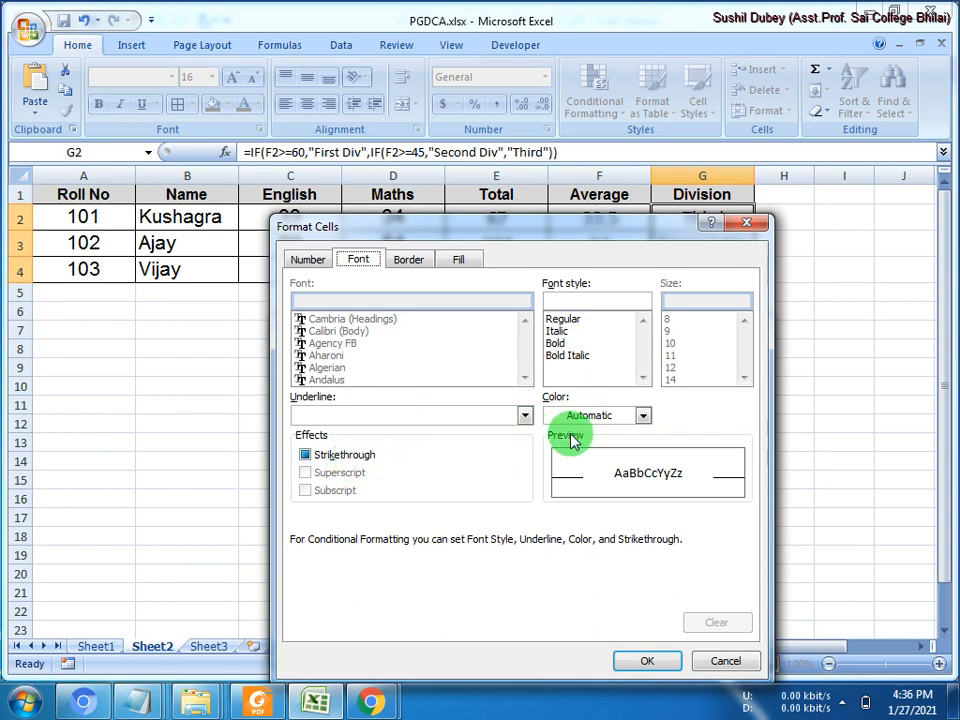
left_click(410, 418)
left_click(338, 444)
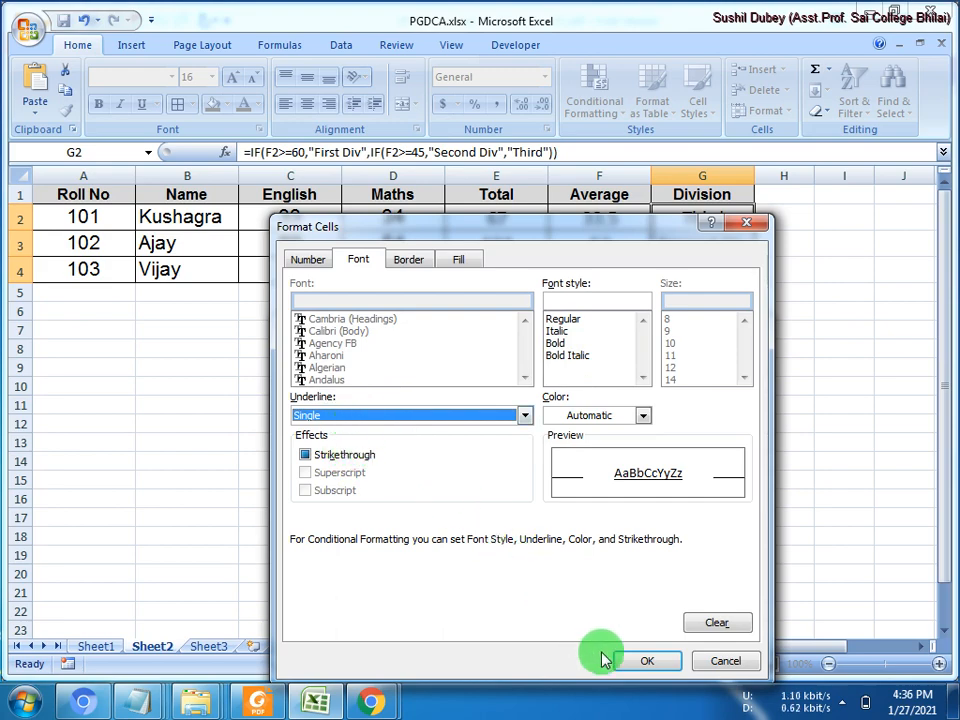
left_click(636, 660)
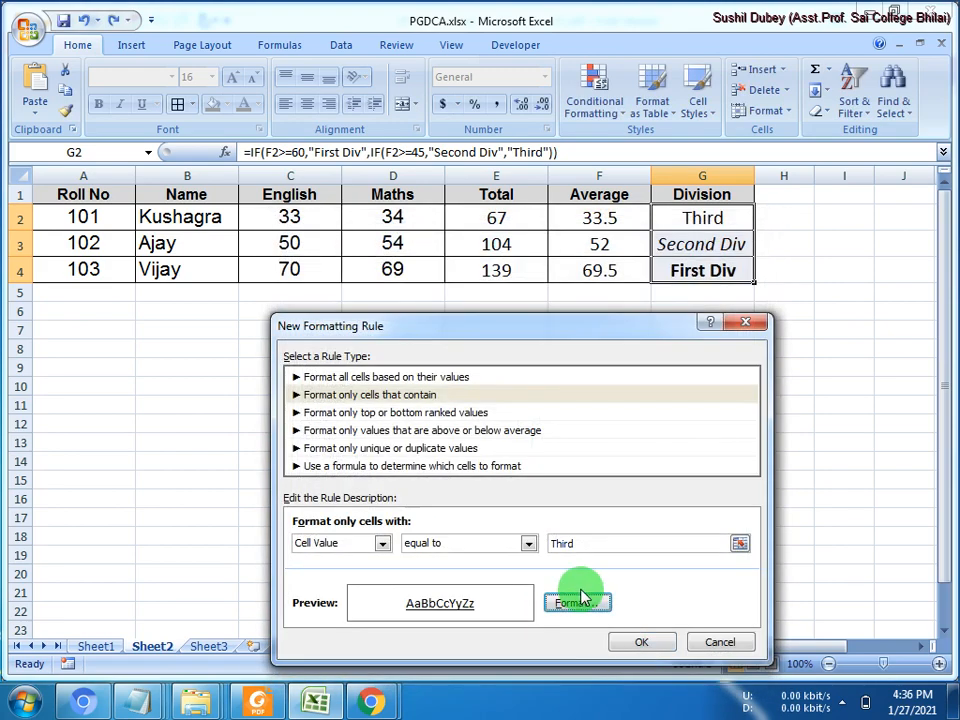
left_click(638, 641)
left_click(648, 457)
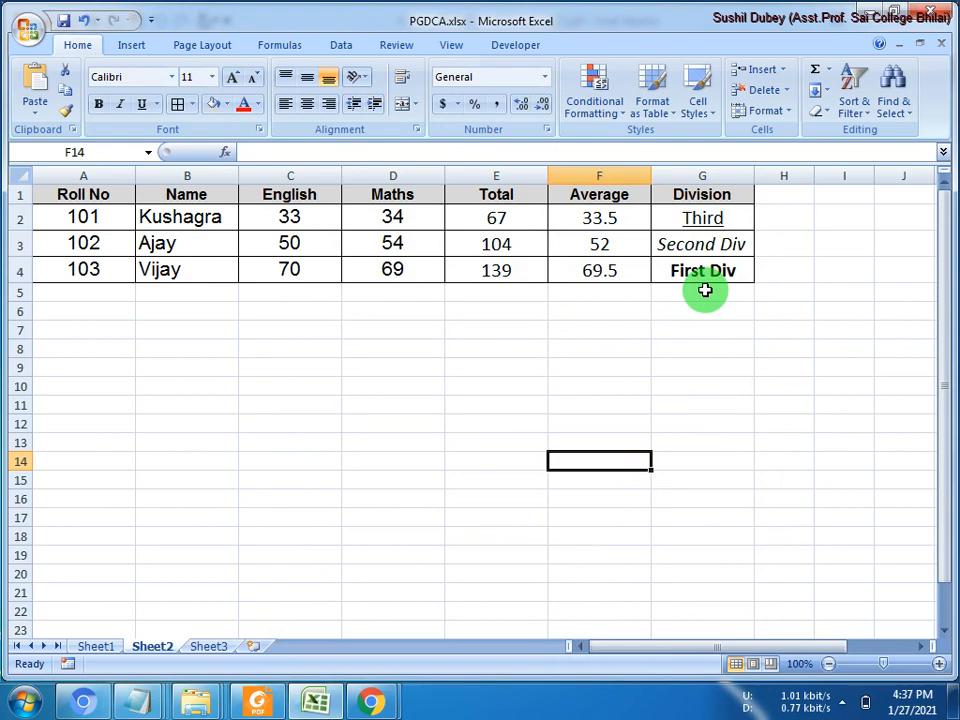
- Check question 4's class average requirement in the Foxit Reader practical list, and return to Excel to review the averages in F2:F4
left_click(258, 701)
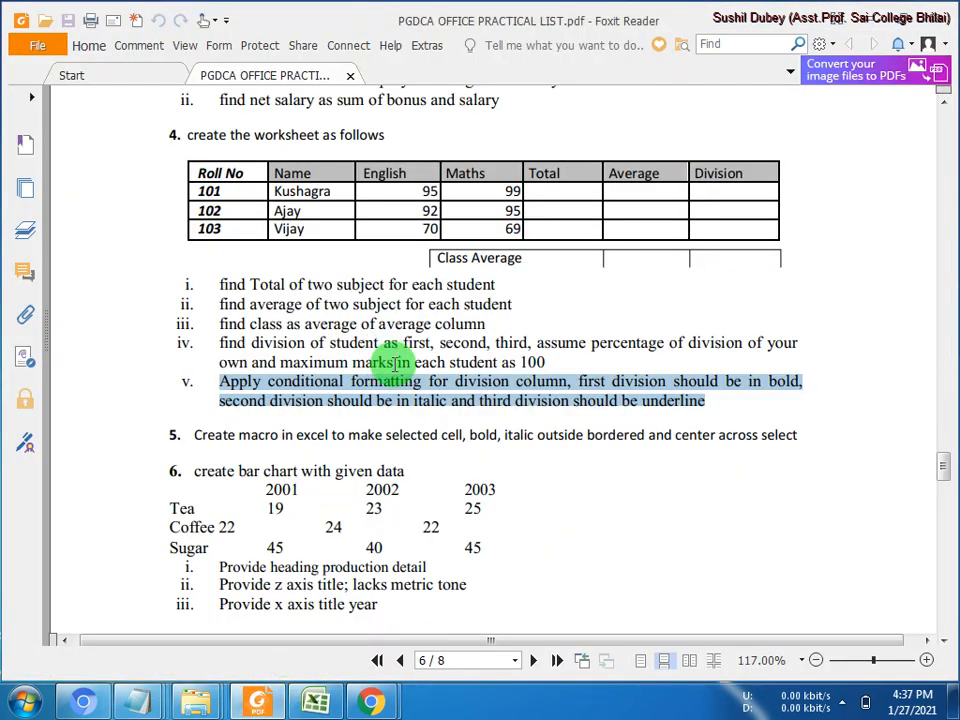
key("alt+Tab")
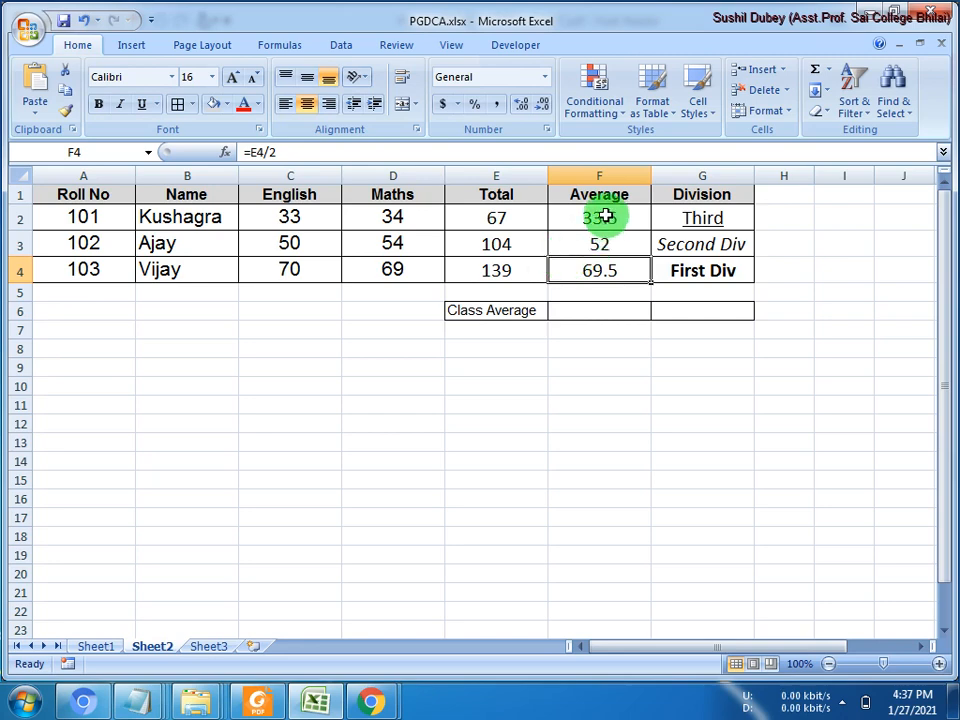
left_click_drag(606, 214, 604, 261)
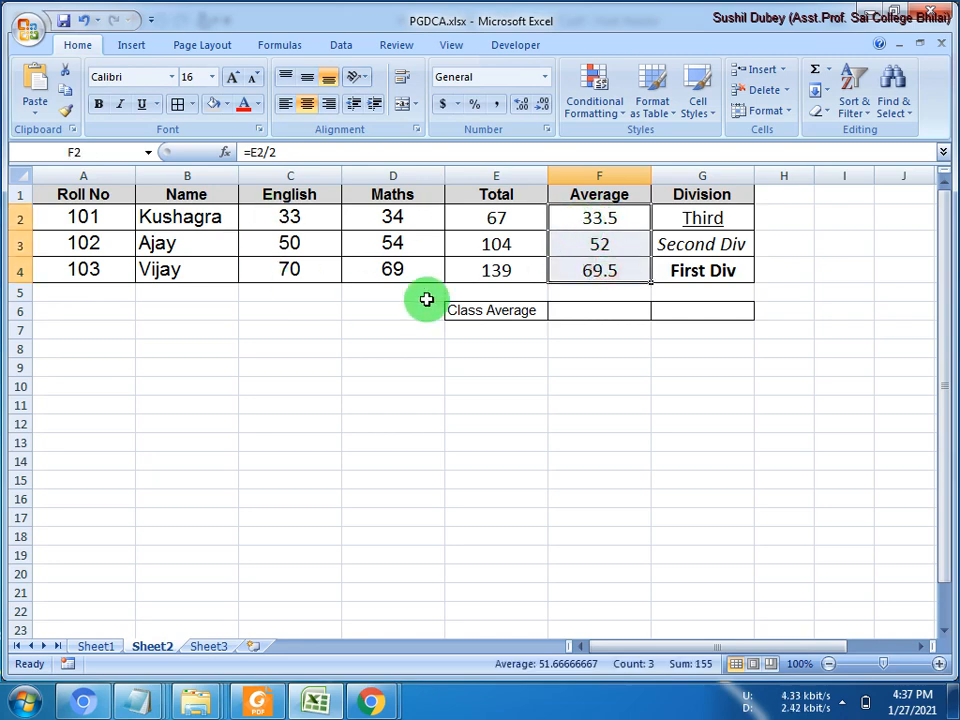
left_click(598, 242)
left_click(598, 268)
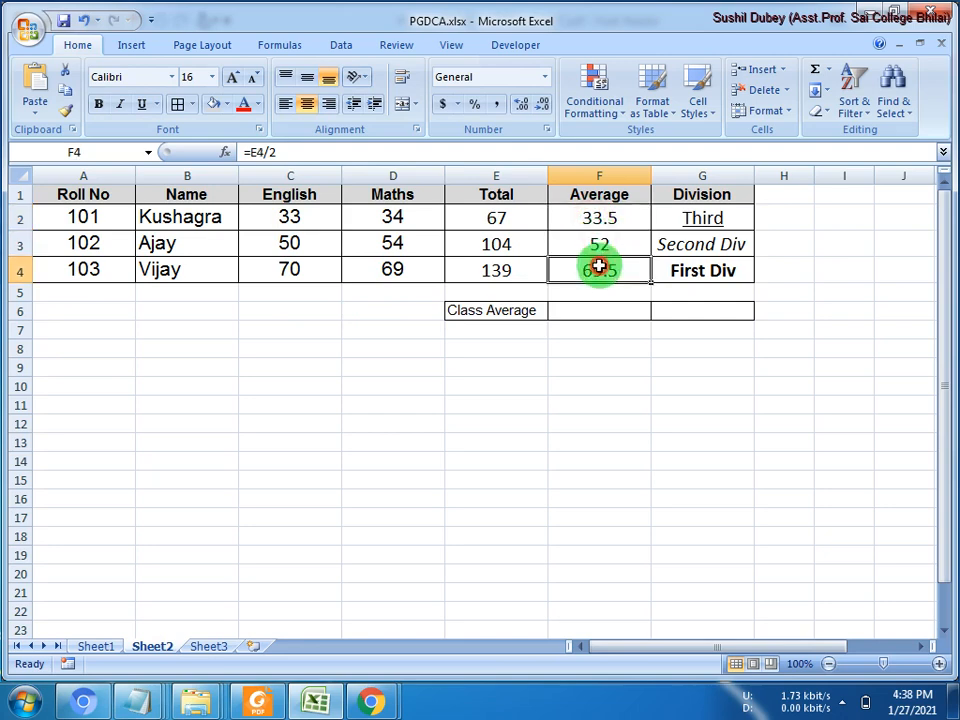
- Enter the formula =F2+F3+F4/3 in cell F6 beside the Class Average label
left_click(572, 310)
type("=")
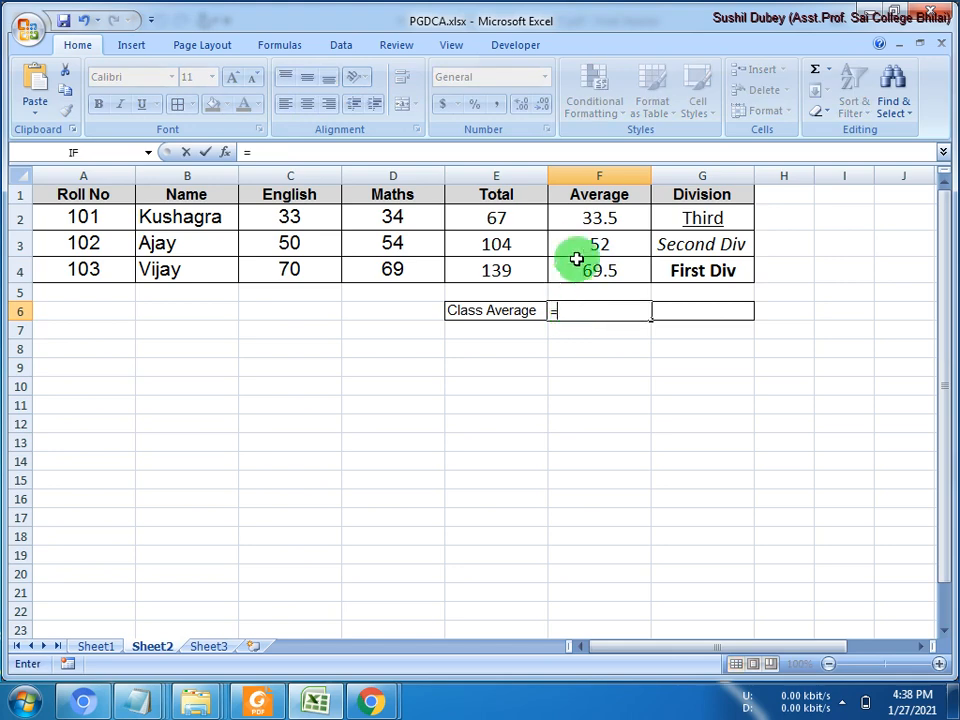
left_click(577, 221)
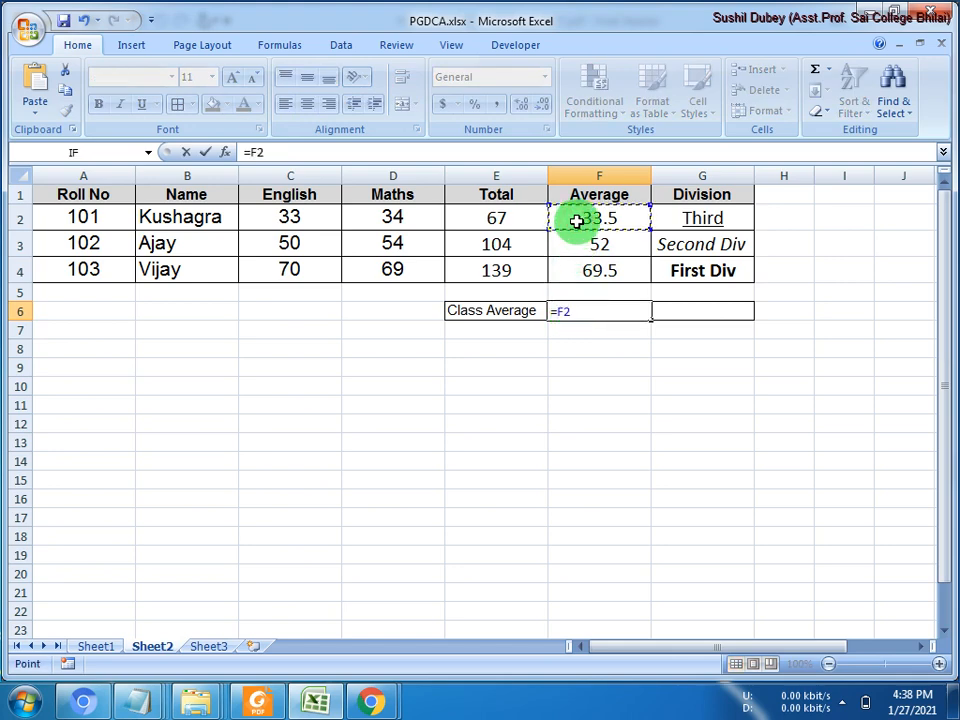
type("+")
left_click(577, 242)
type("+")
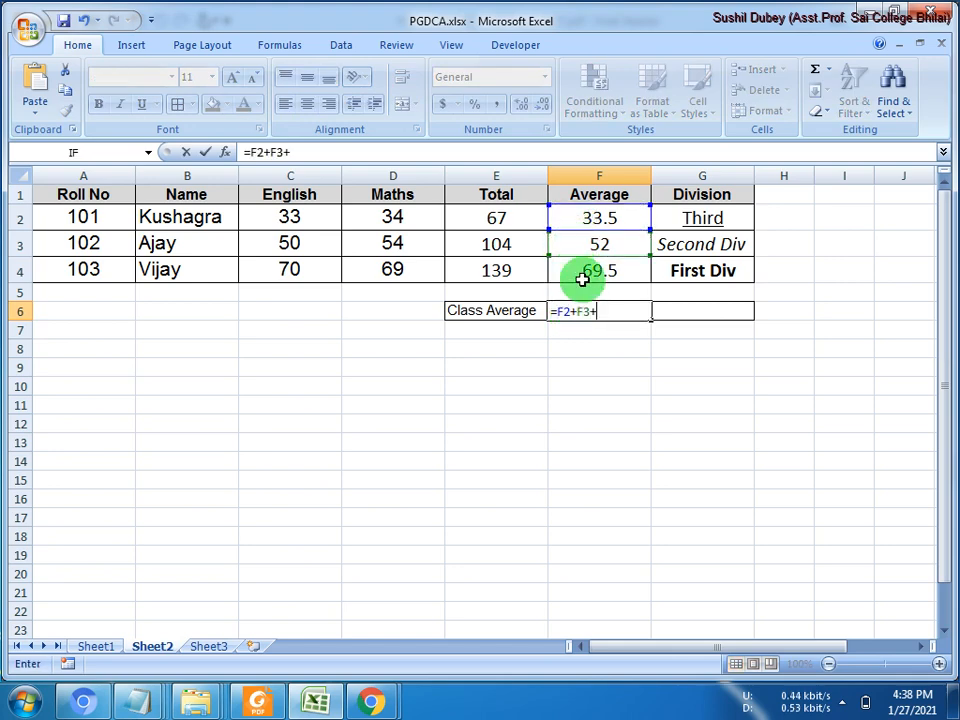
left_click(580, 272)
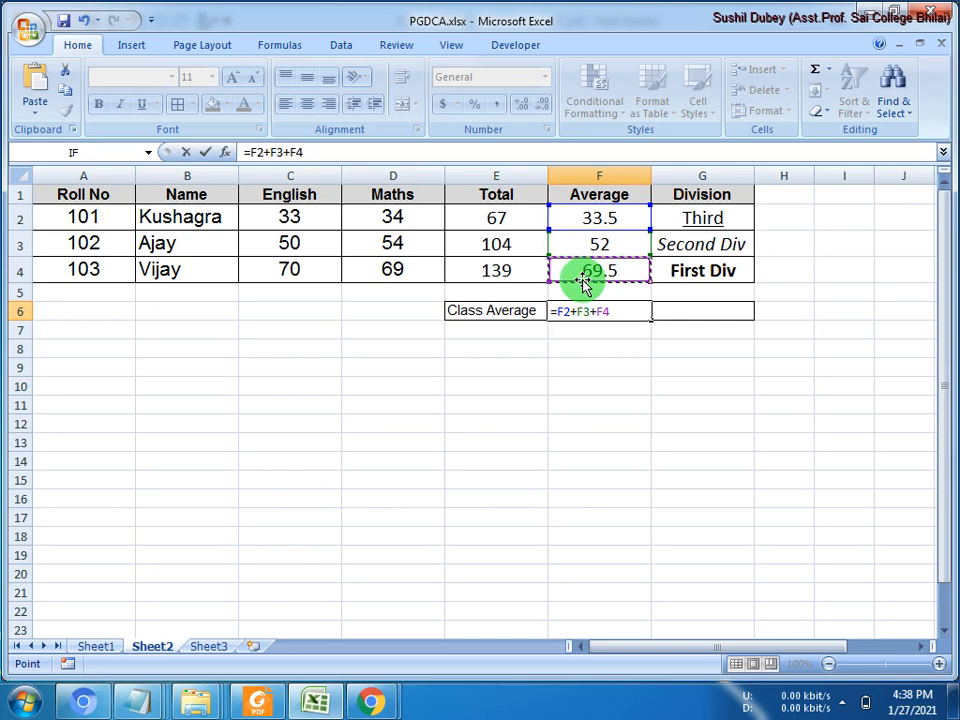
type("/3")
key("Return")
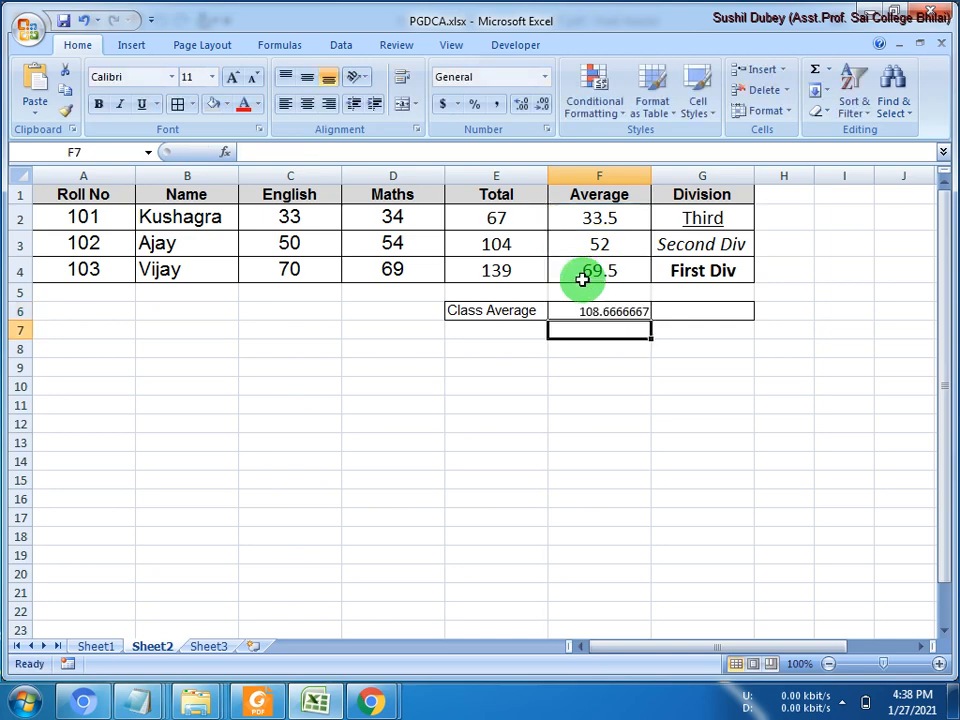
- Enlarge the font of the Class Average cells E6:F6 to 18 and centre their contents horizontally and vertically
left_click_drag(525, 311, 593, 315)
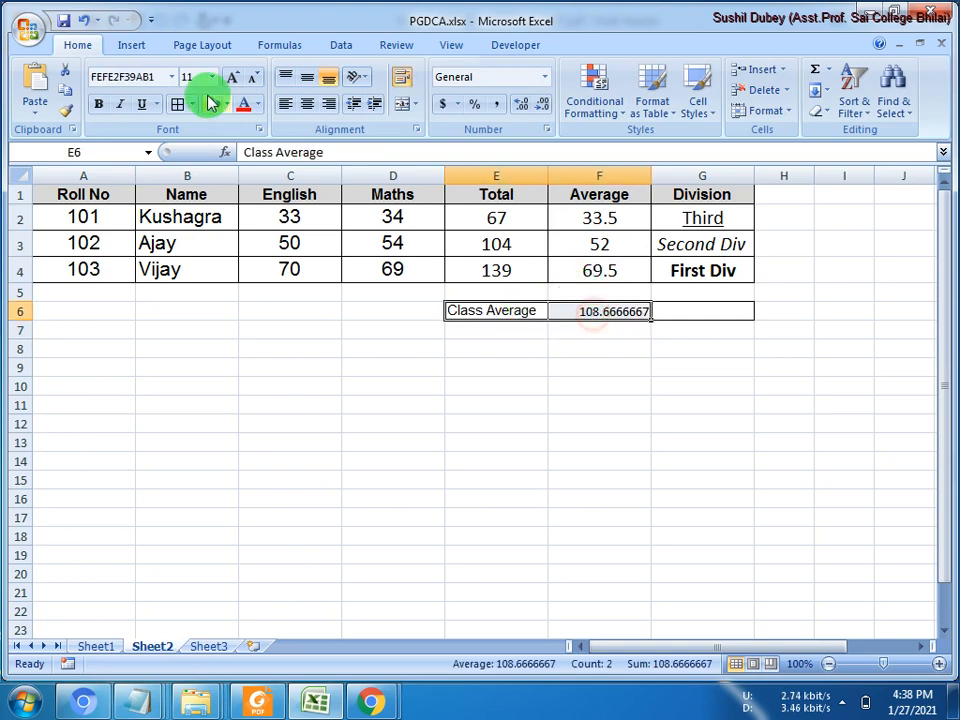
left_click(231, 78)
left_click(231, 78)
left_click(231, 78)
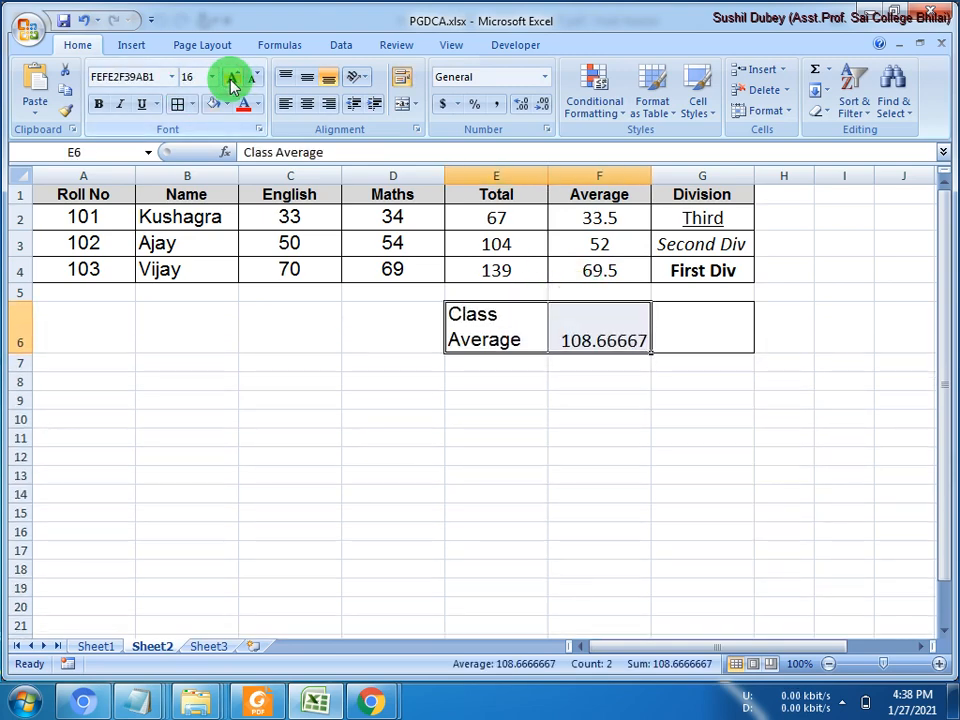
left_click(231, 78)
left_click(307, 103)
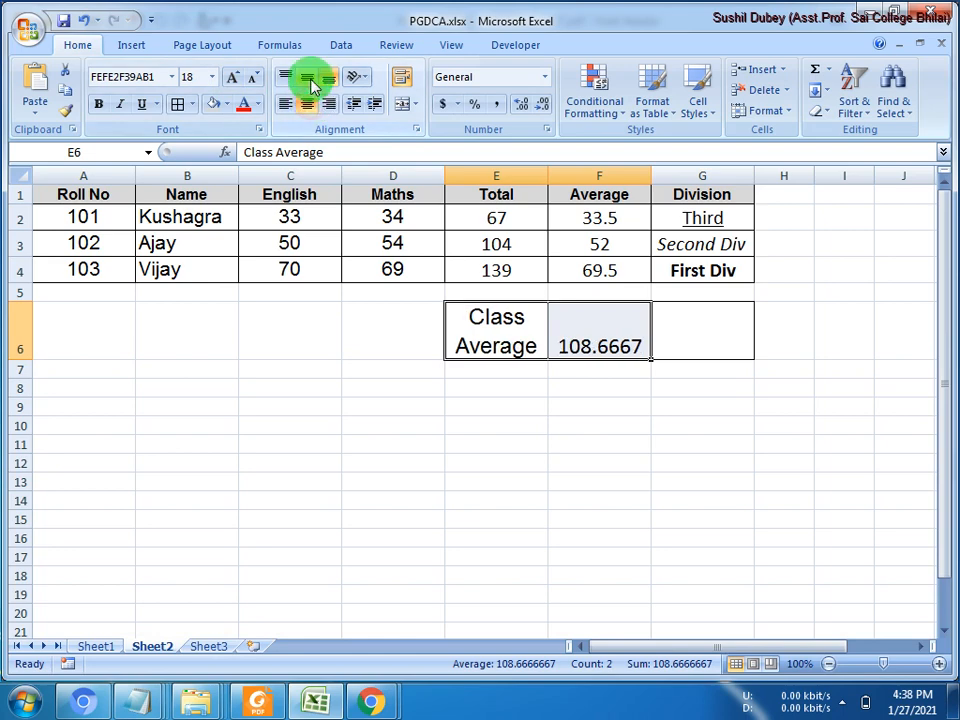
left_click(311, 77)
left_click(640, 428)
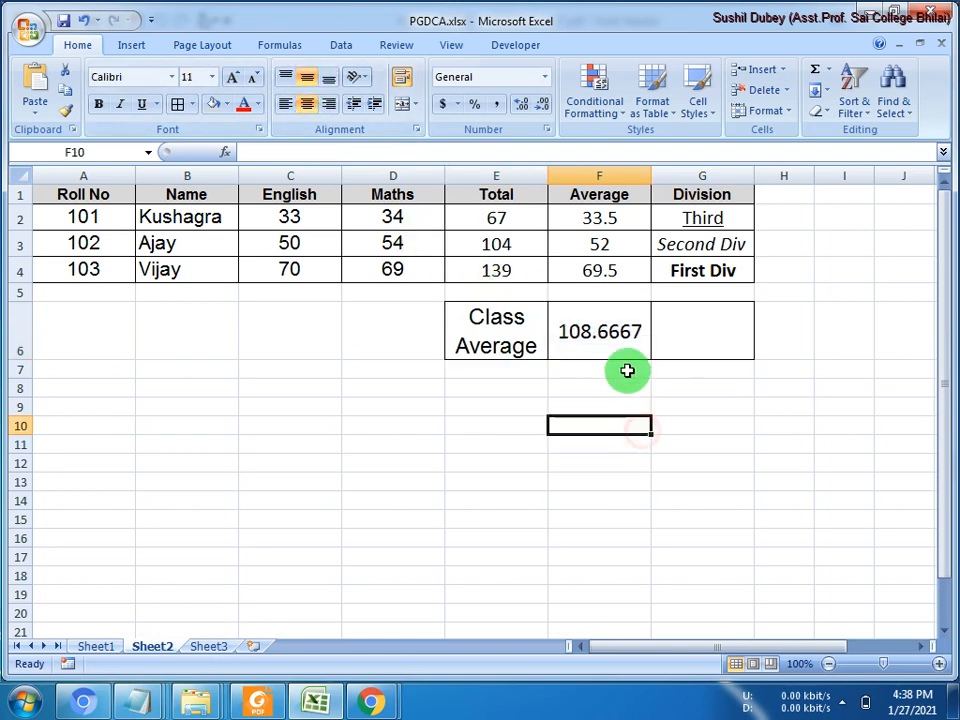
- Correct the class average formula in F6 to =(F2+F3+F4)/3
left_click(611, 336)
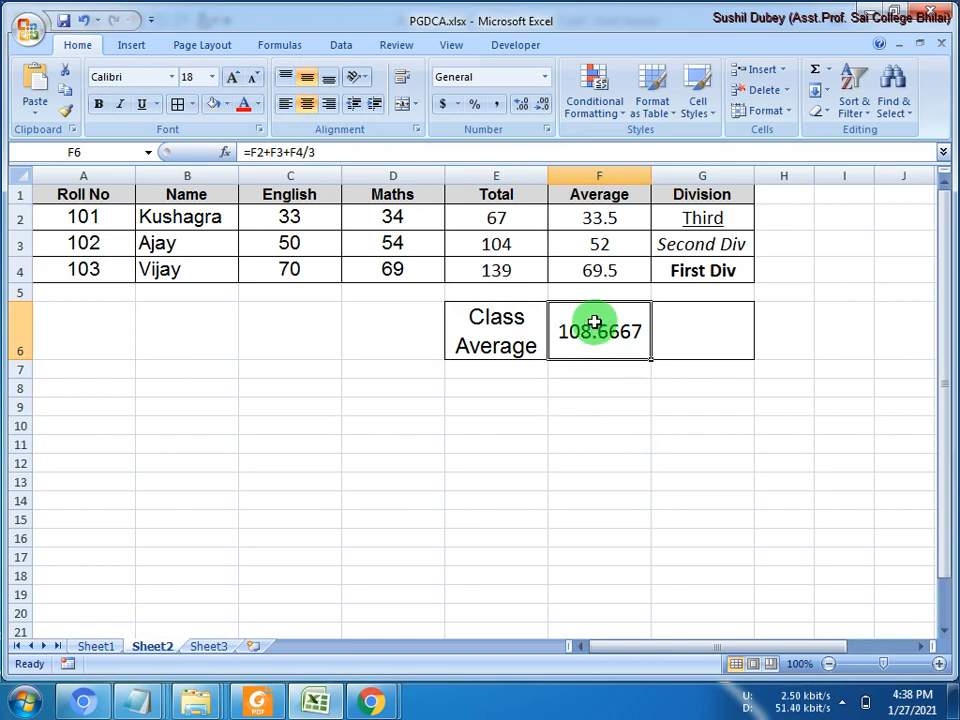
left_click(304, 152)
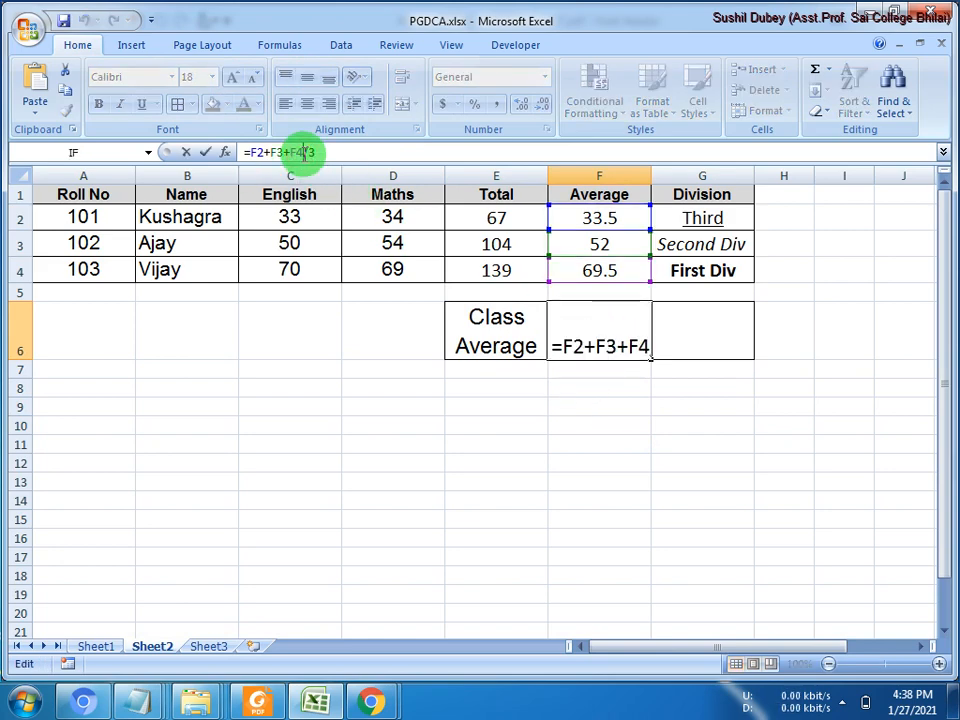
type(")/3")
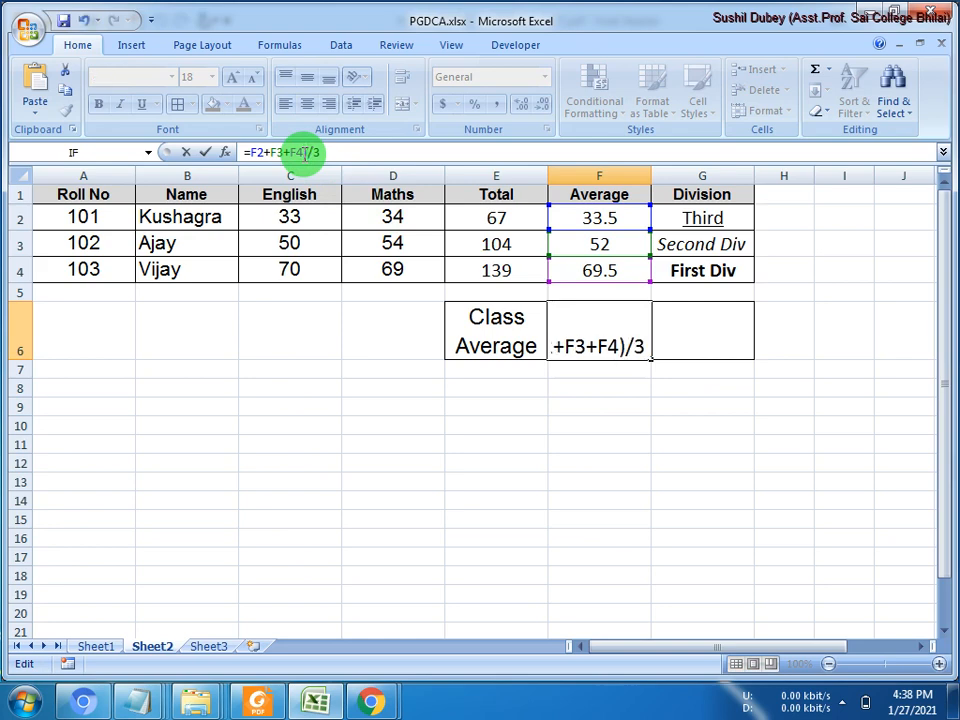
key("Left")
key("Left")
key("Left")
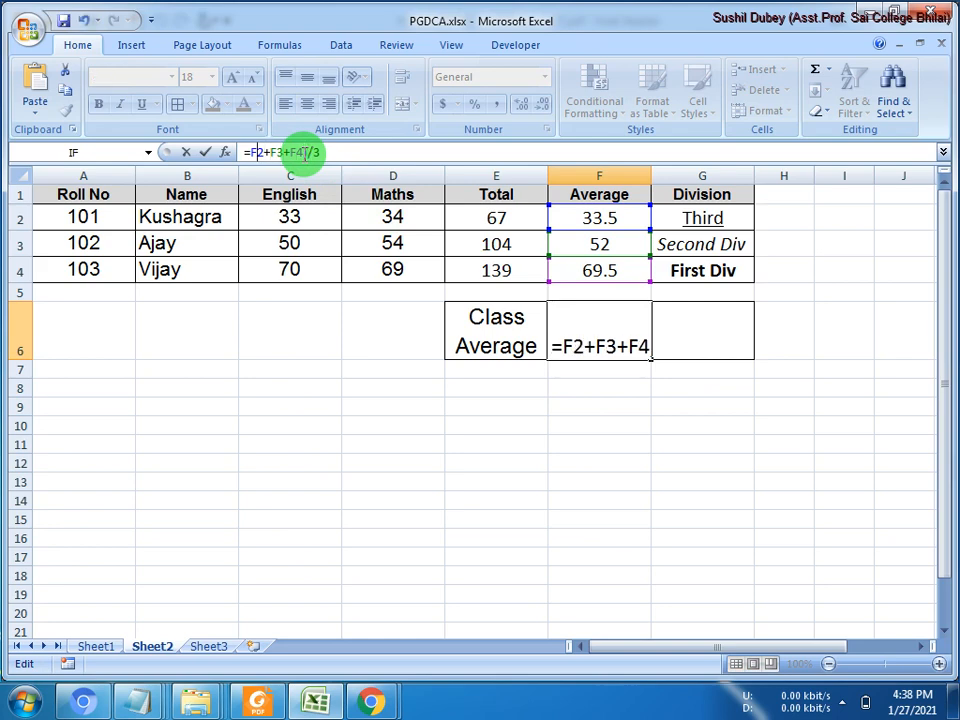
type("(")
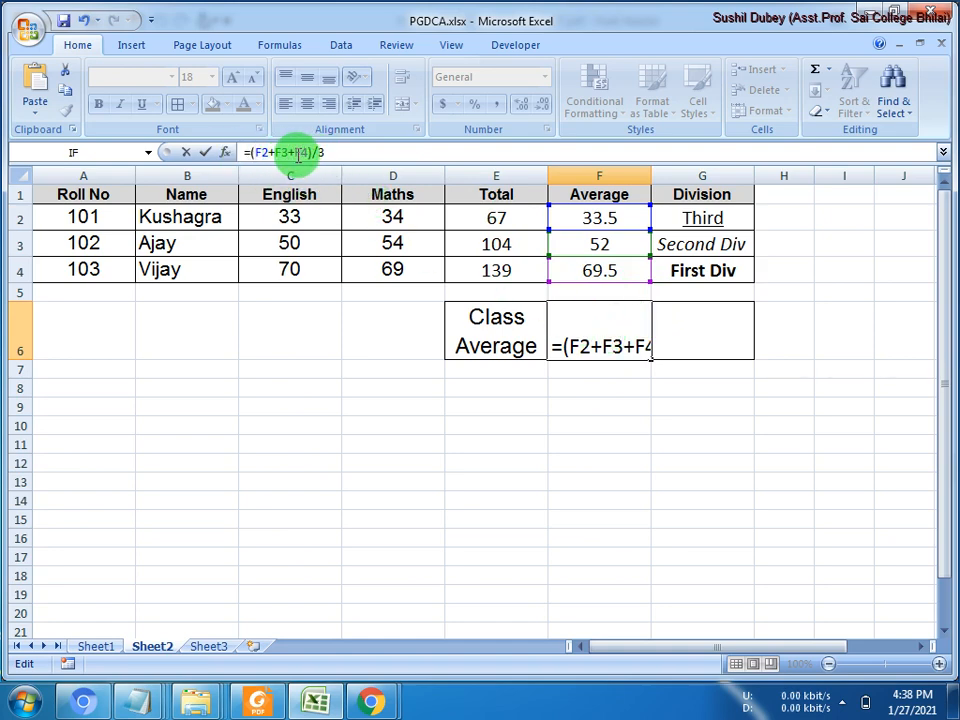
key("Return")
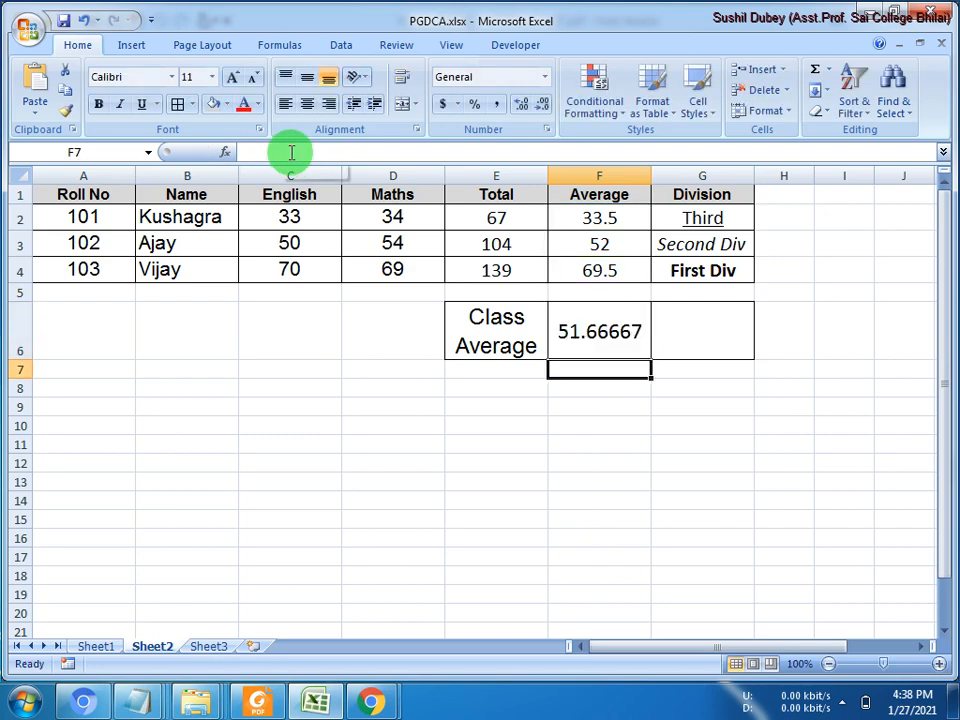
left_click(609, 331)
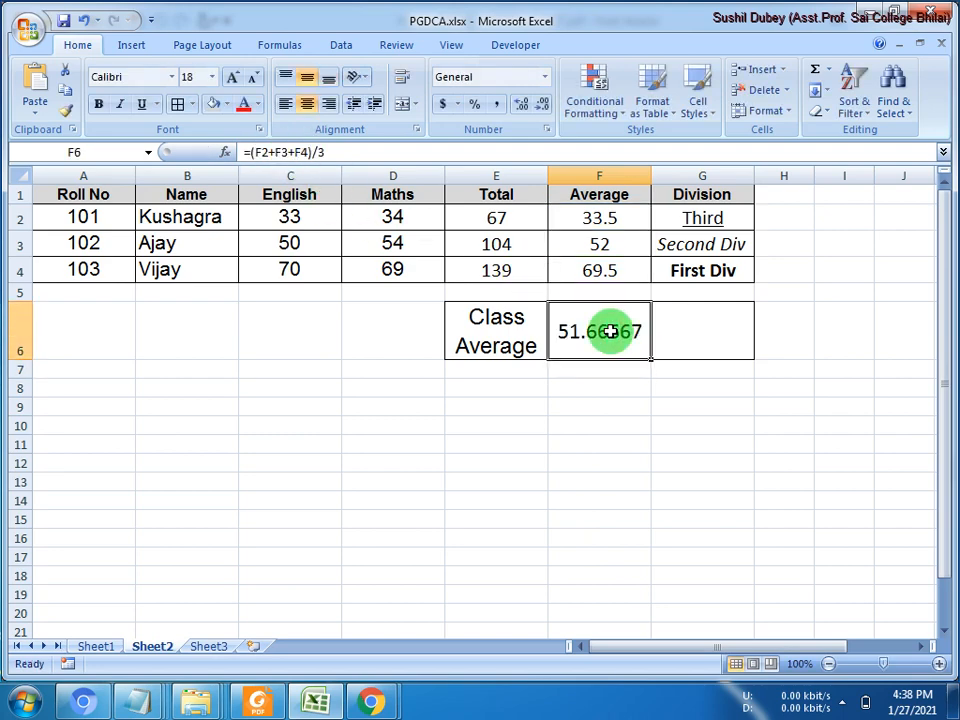